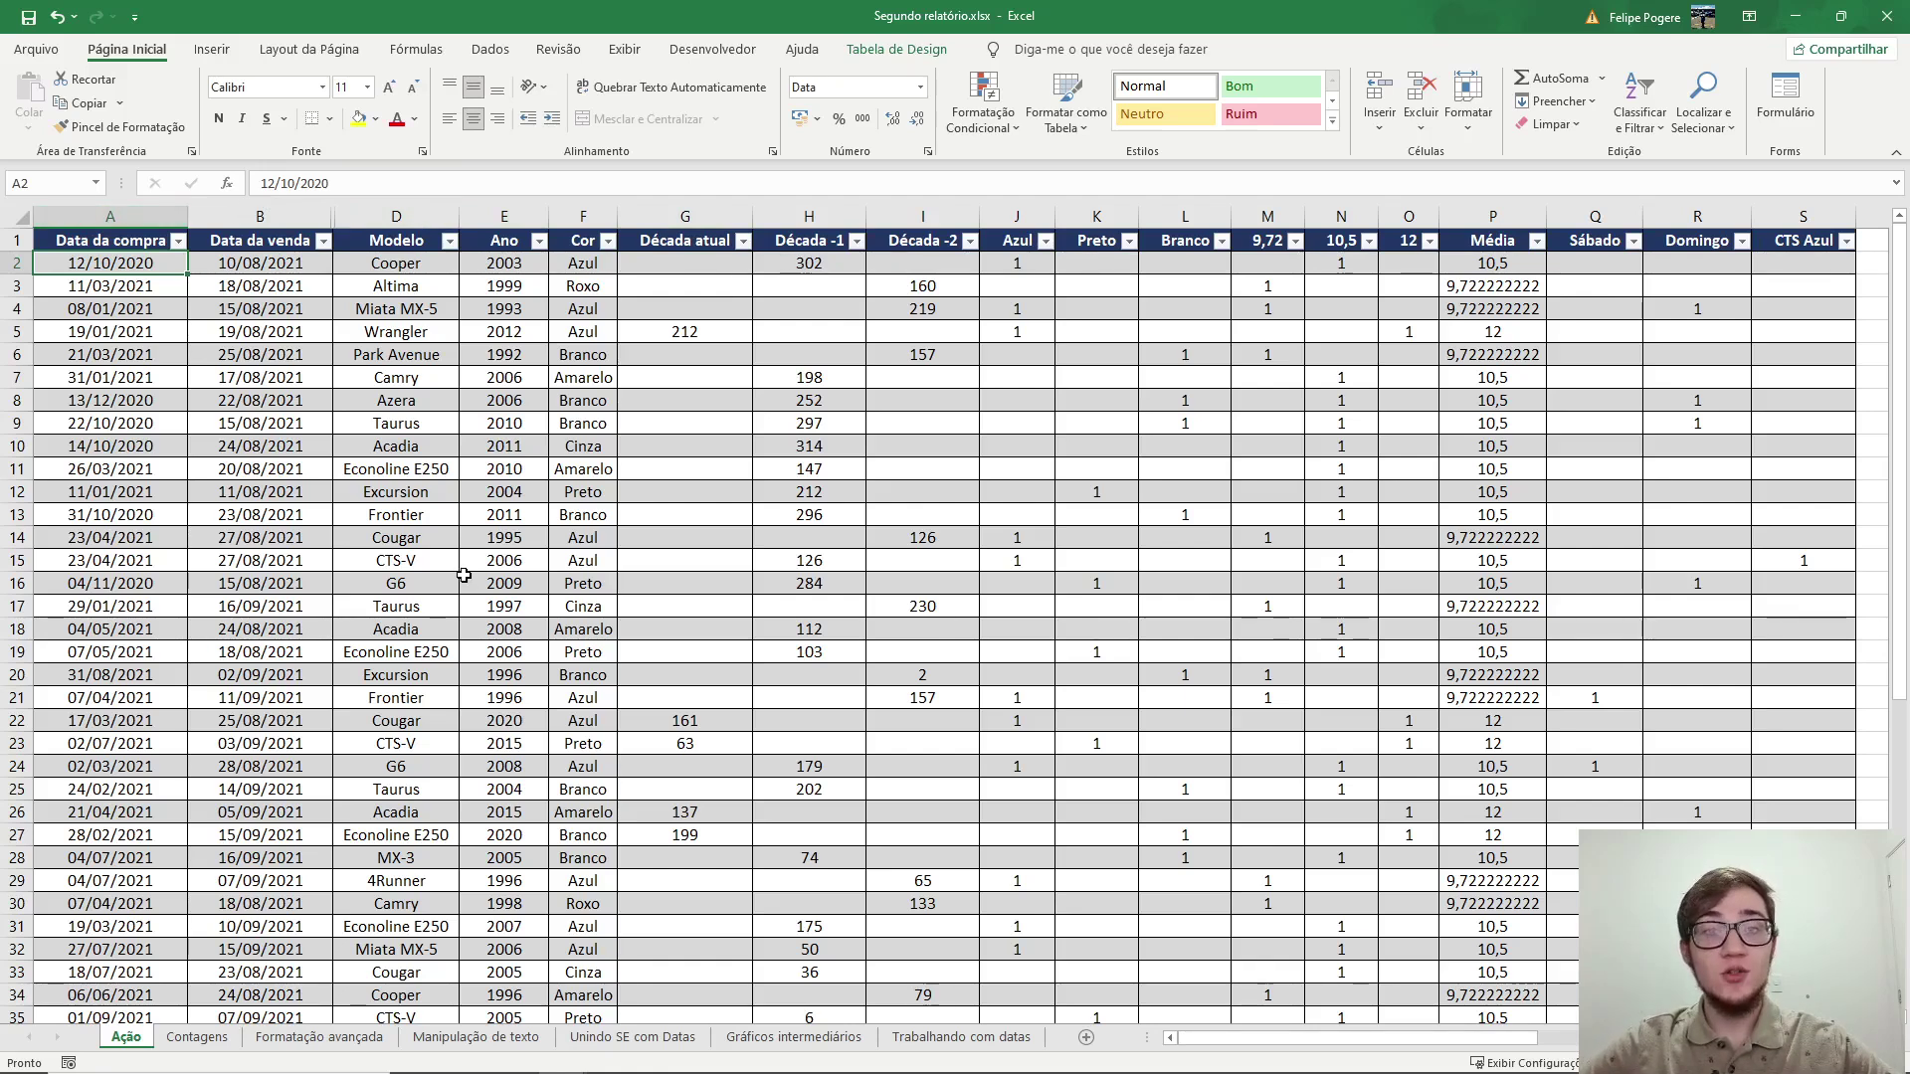
Copy the Data da compra through Cor columns with all their rows to cell A1 of the SomaSE sheet in Terceiro Relatório.xlsx
drag(70, 241, 598, 240)
key(ctrl+shift+Down)
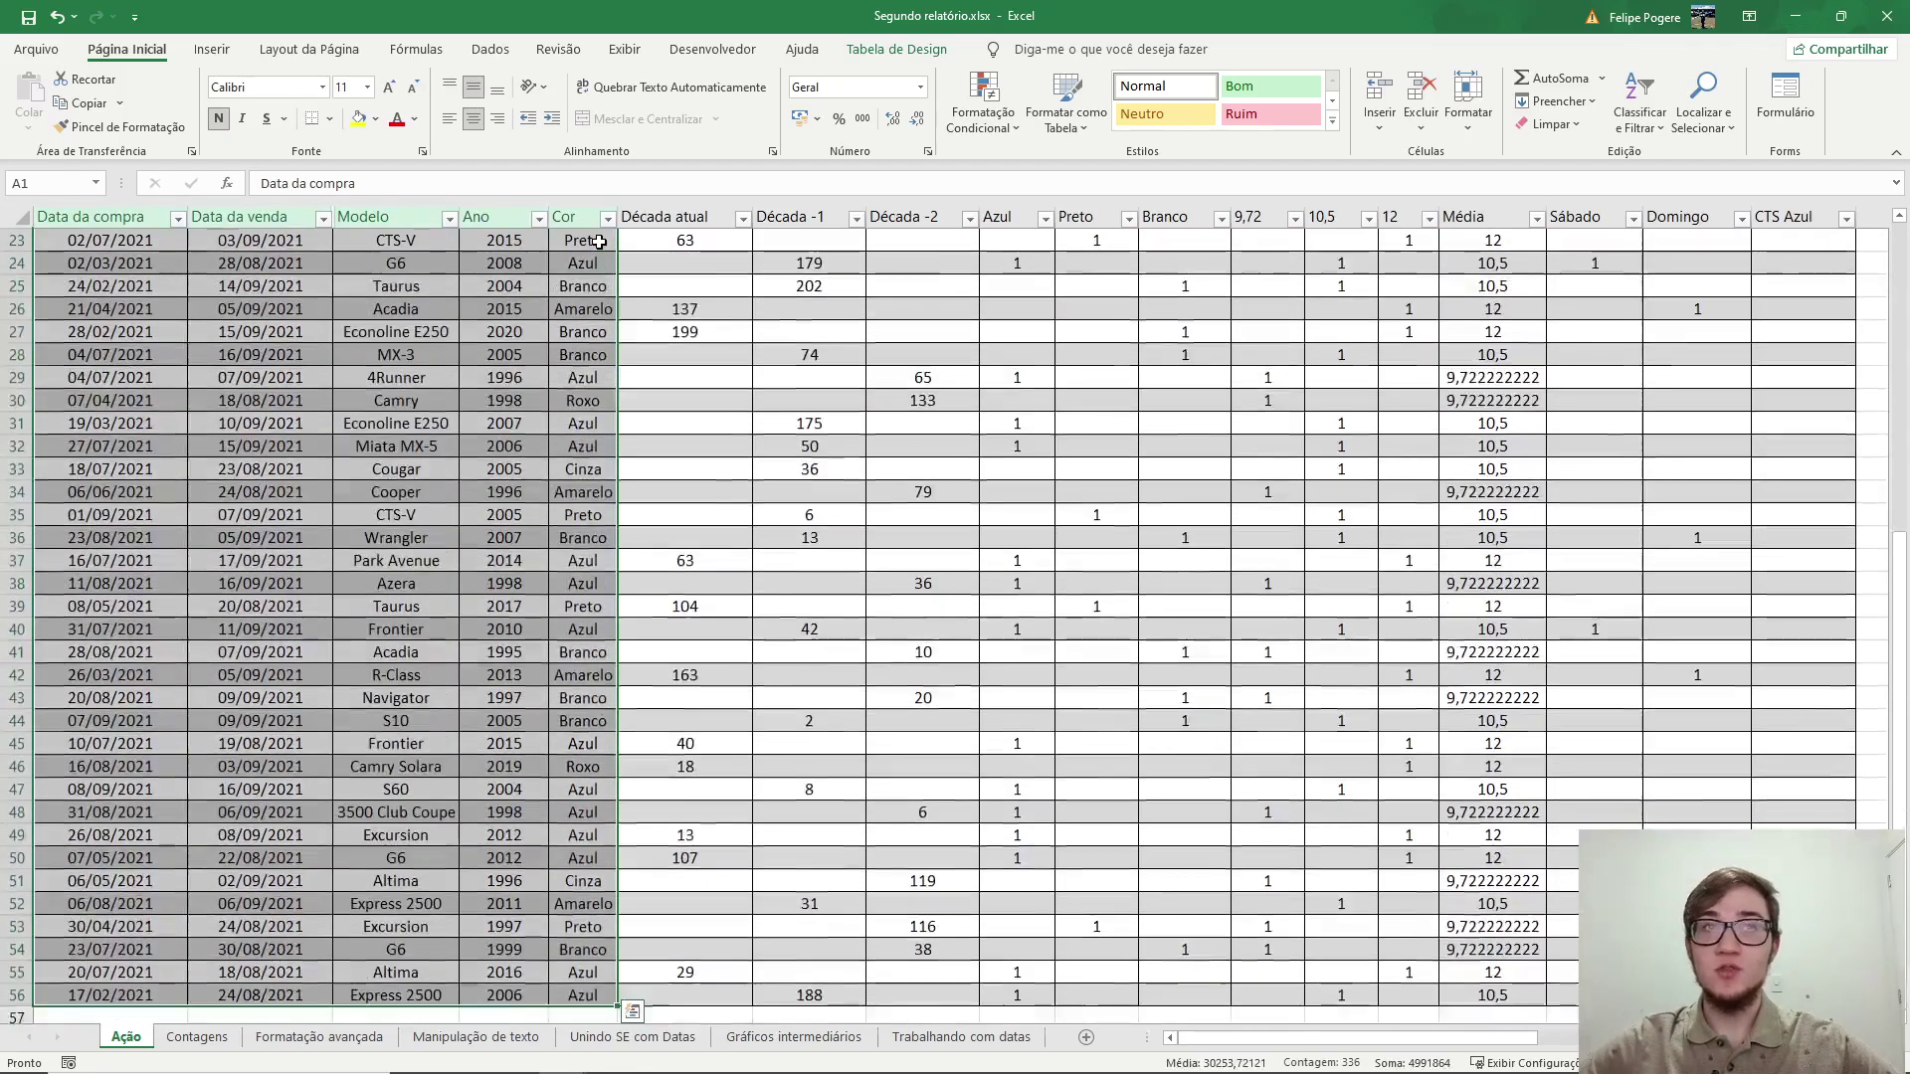
key(ctrl+c)
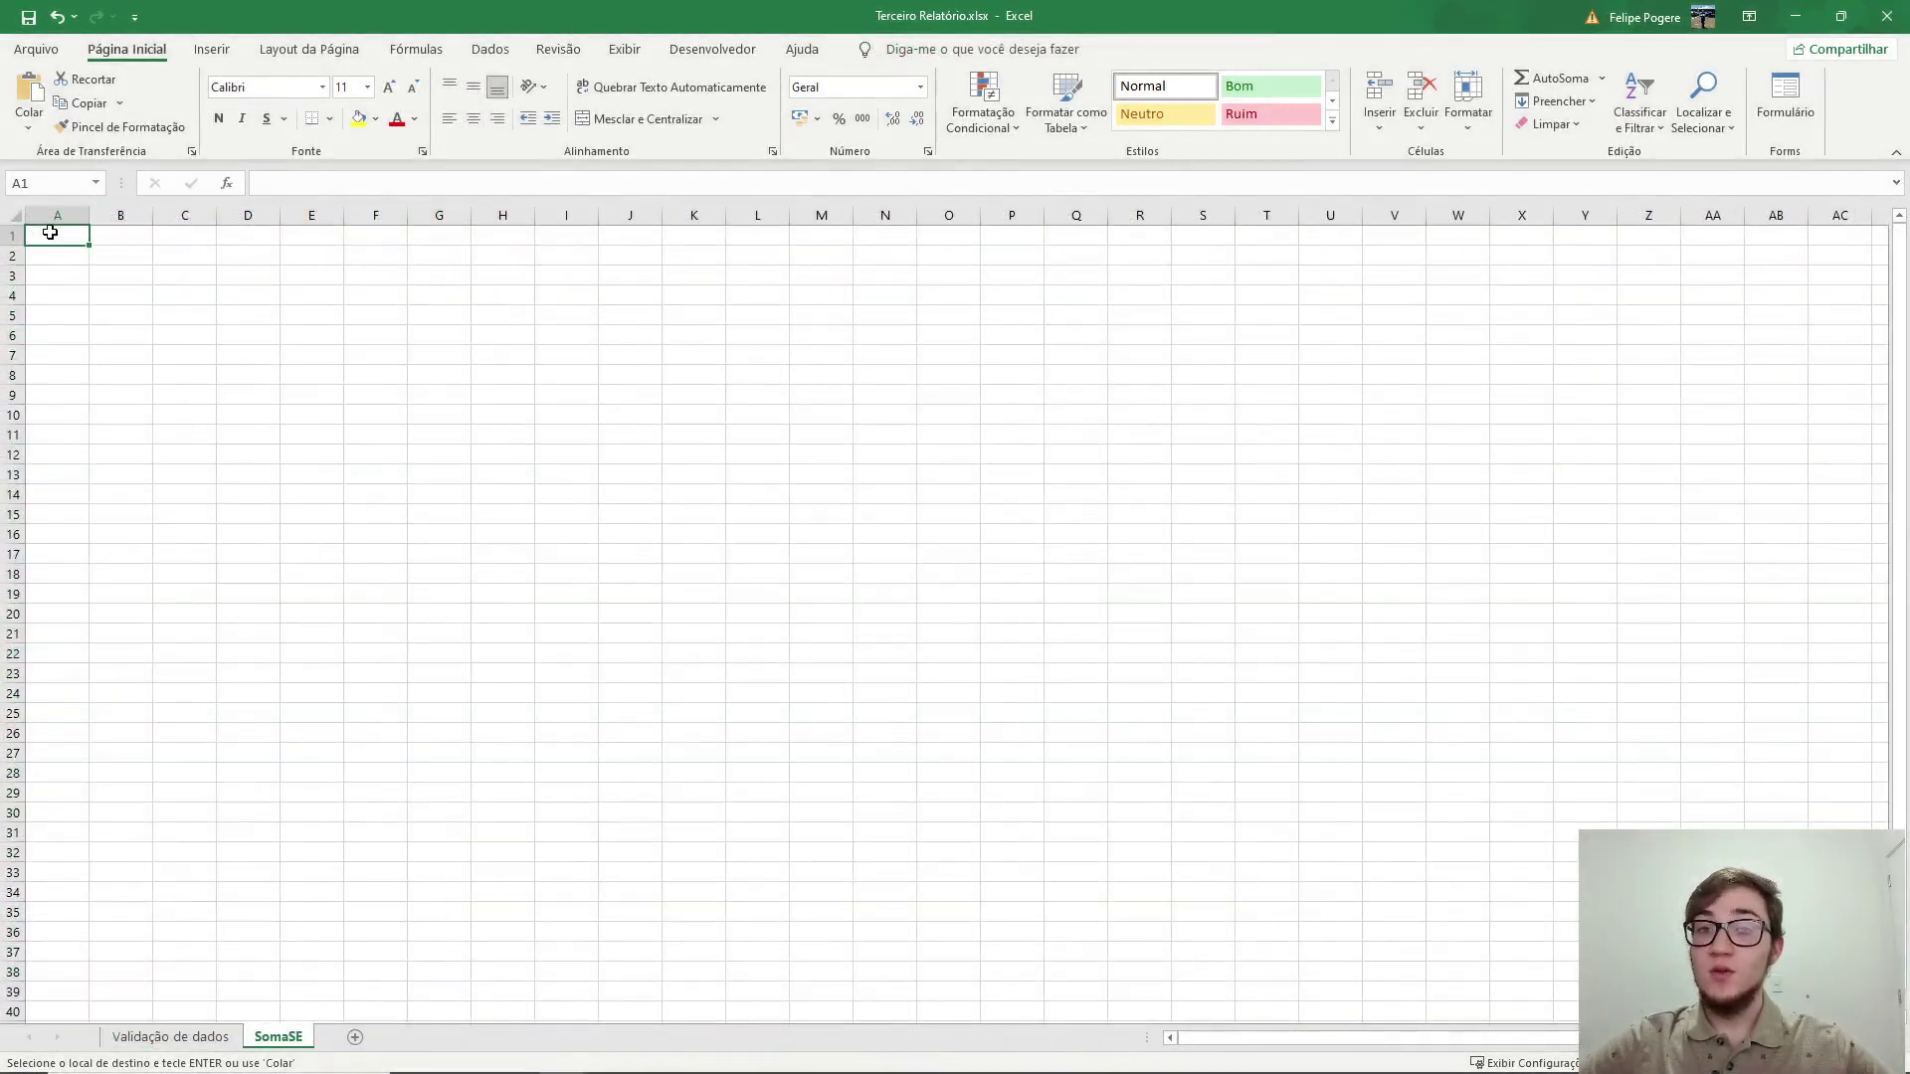
key(ctrl+v)
click(469, 362)
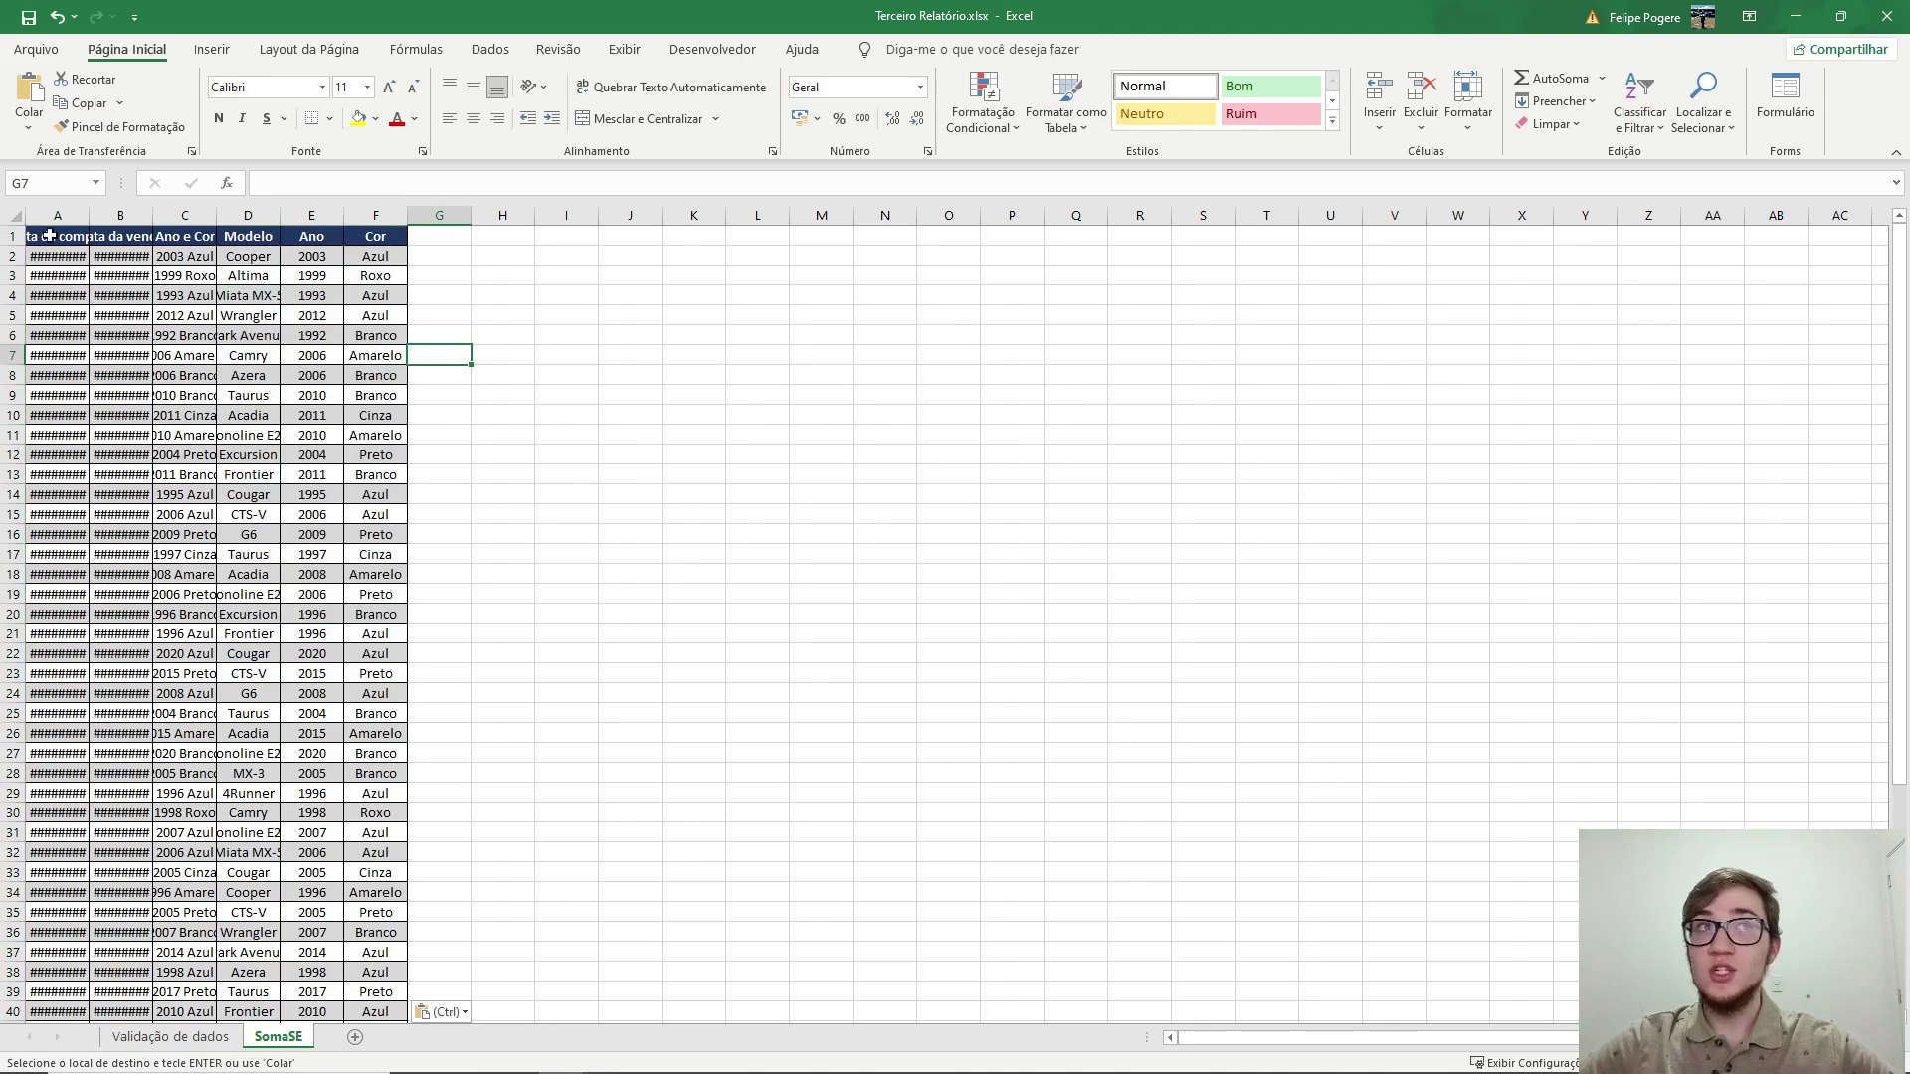
Autofit the width of all columns on the SomaSE sheet to their contents
click(14, 215)
double_click(88, 217)
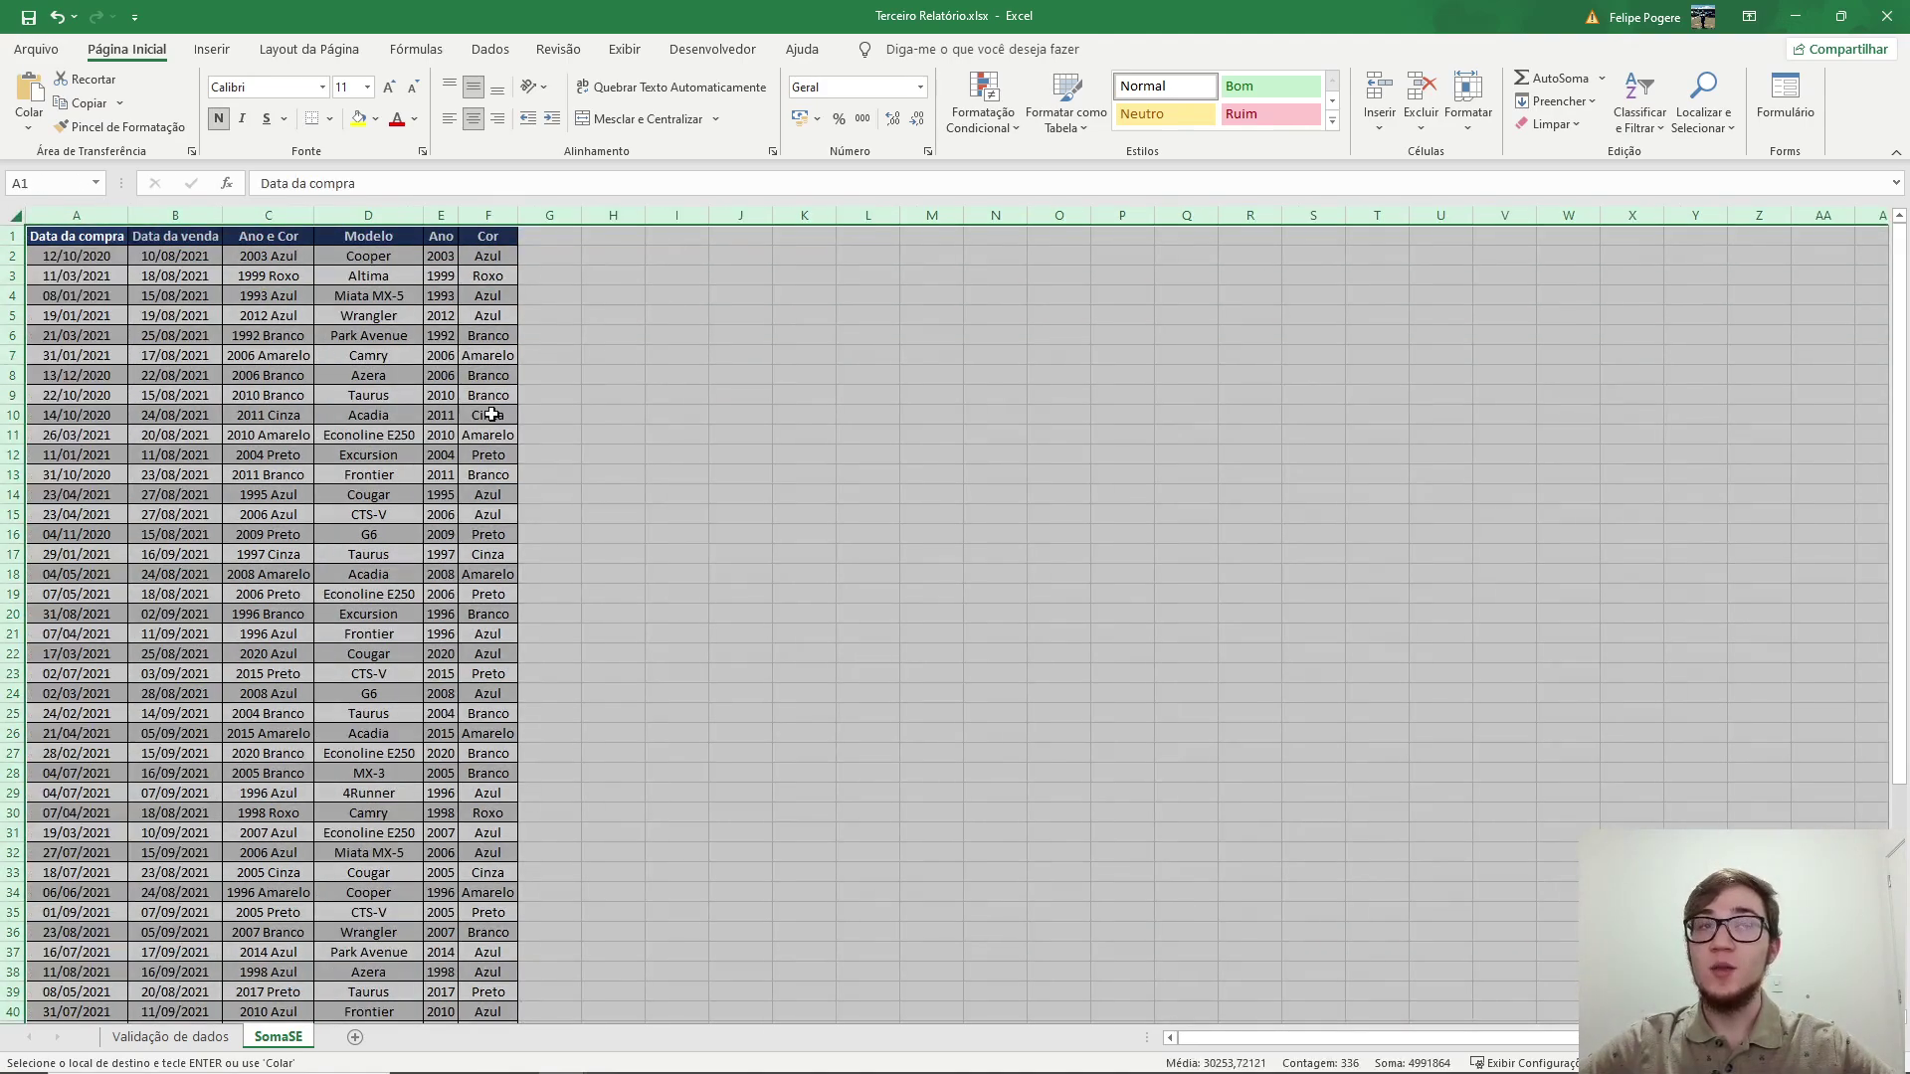
scroll(526, 424, up, 4)
Add the header "Dias" in cell G1, beside the Cor column
click(857, 254)
text(=SOMASE()
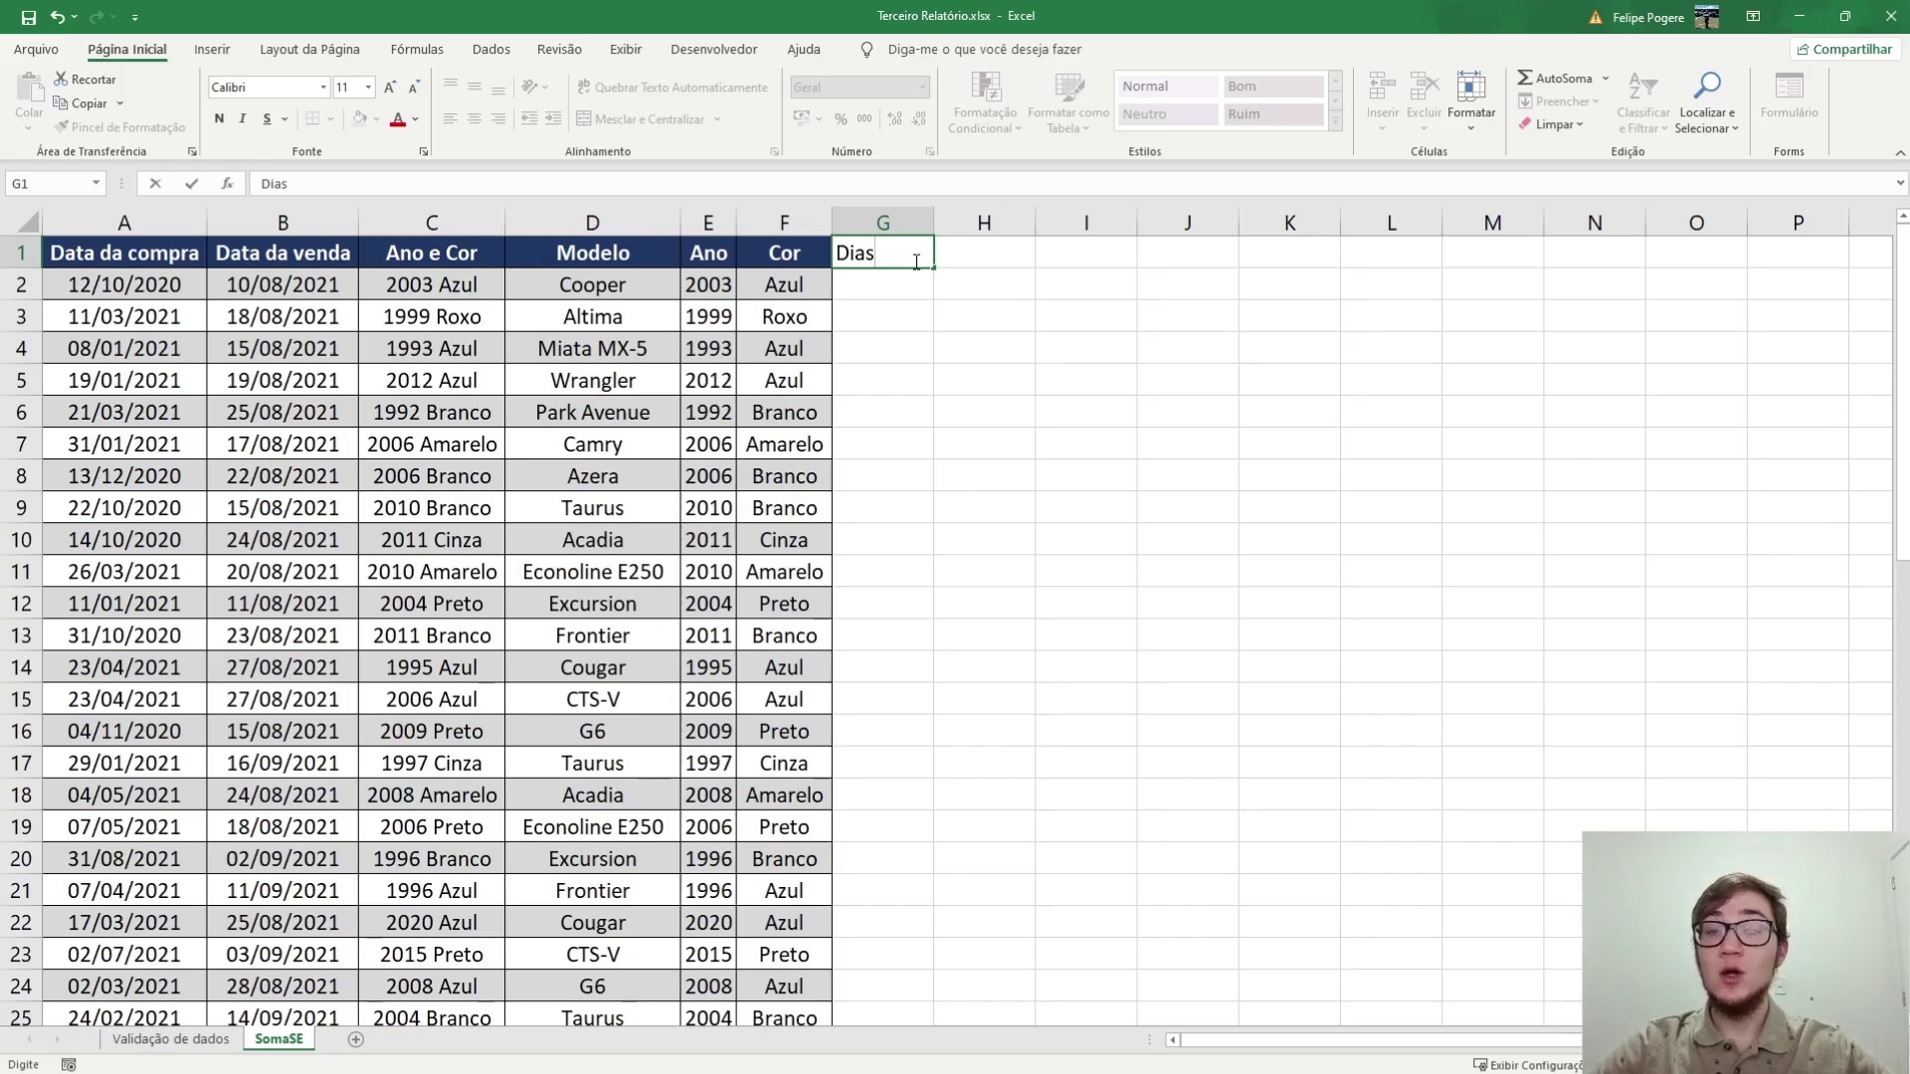
key(Return)
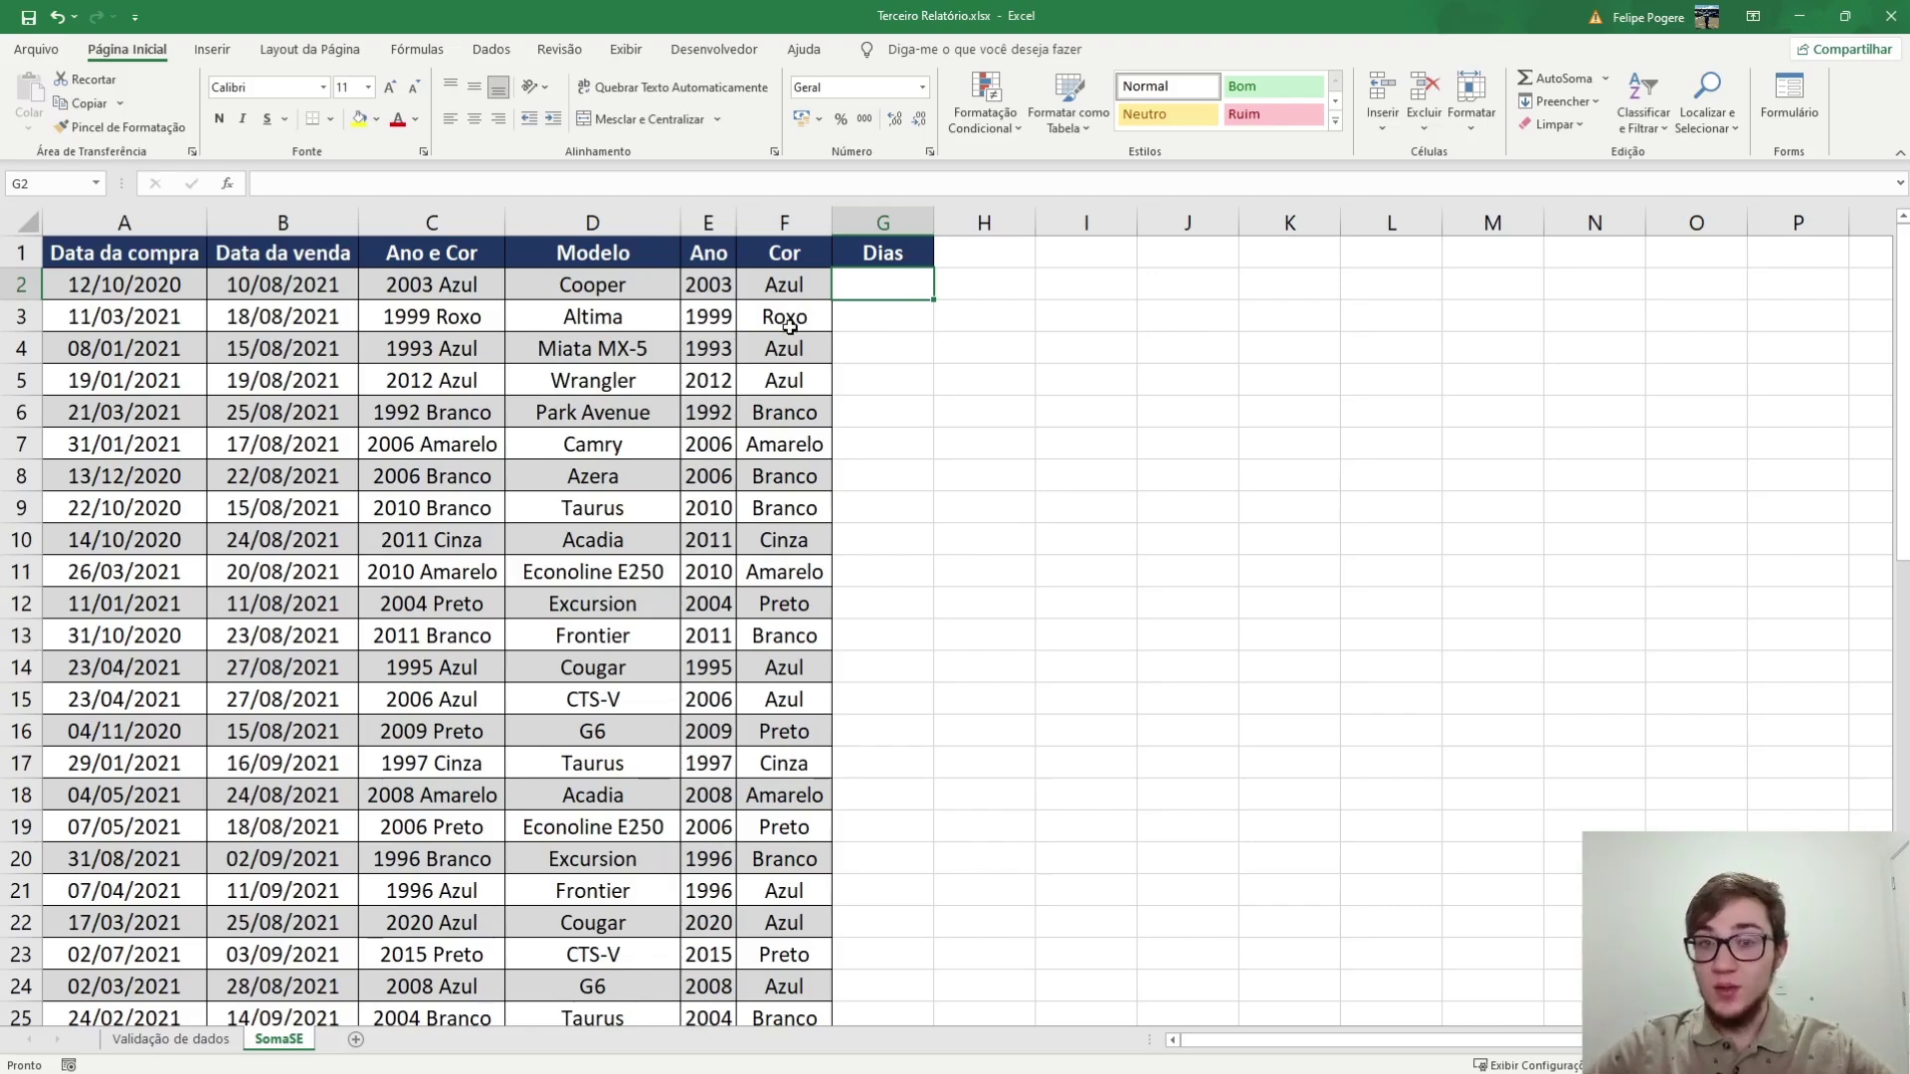
Format the range A1:G56 as a table with headers, using the first black medium table style
click(85, 251)
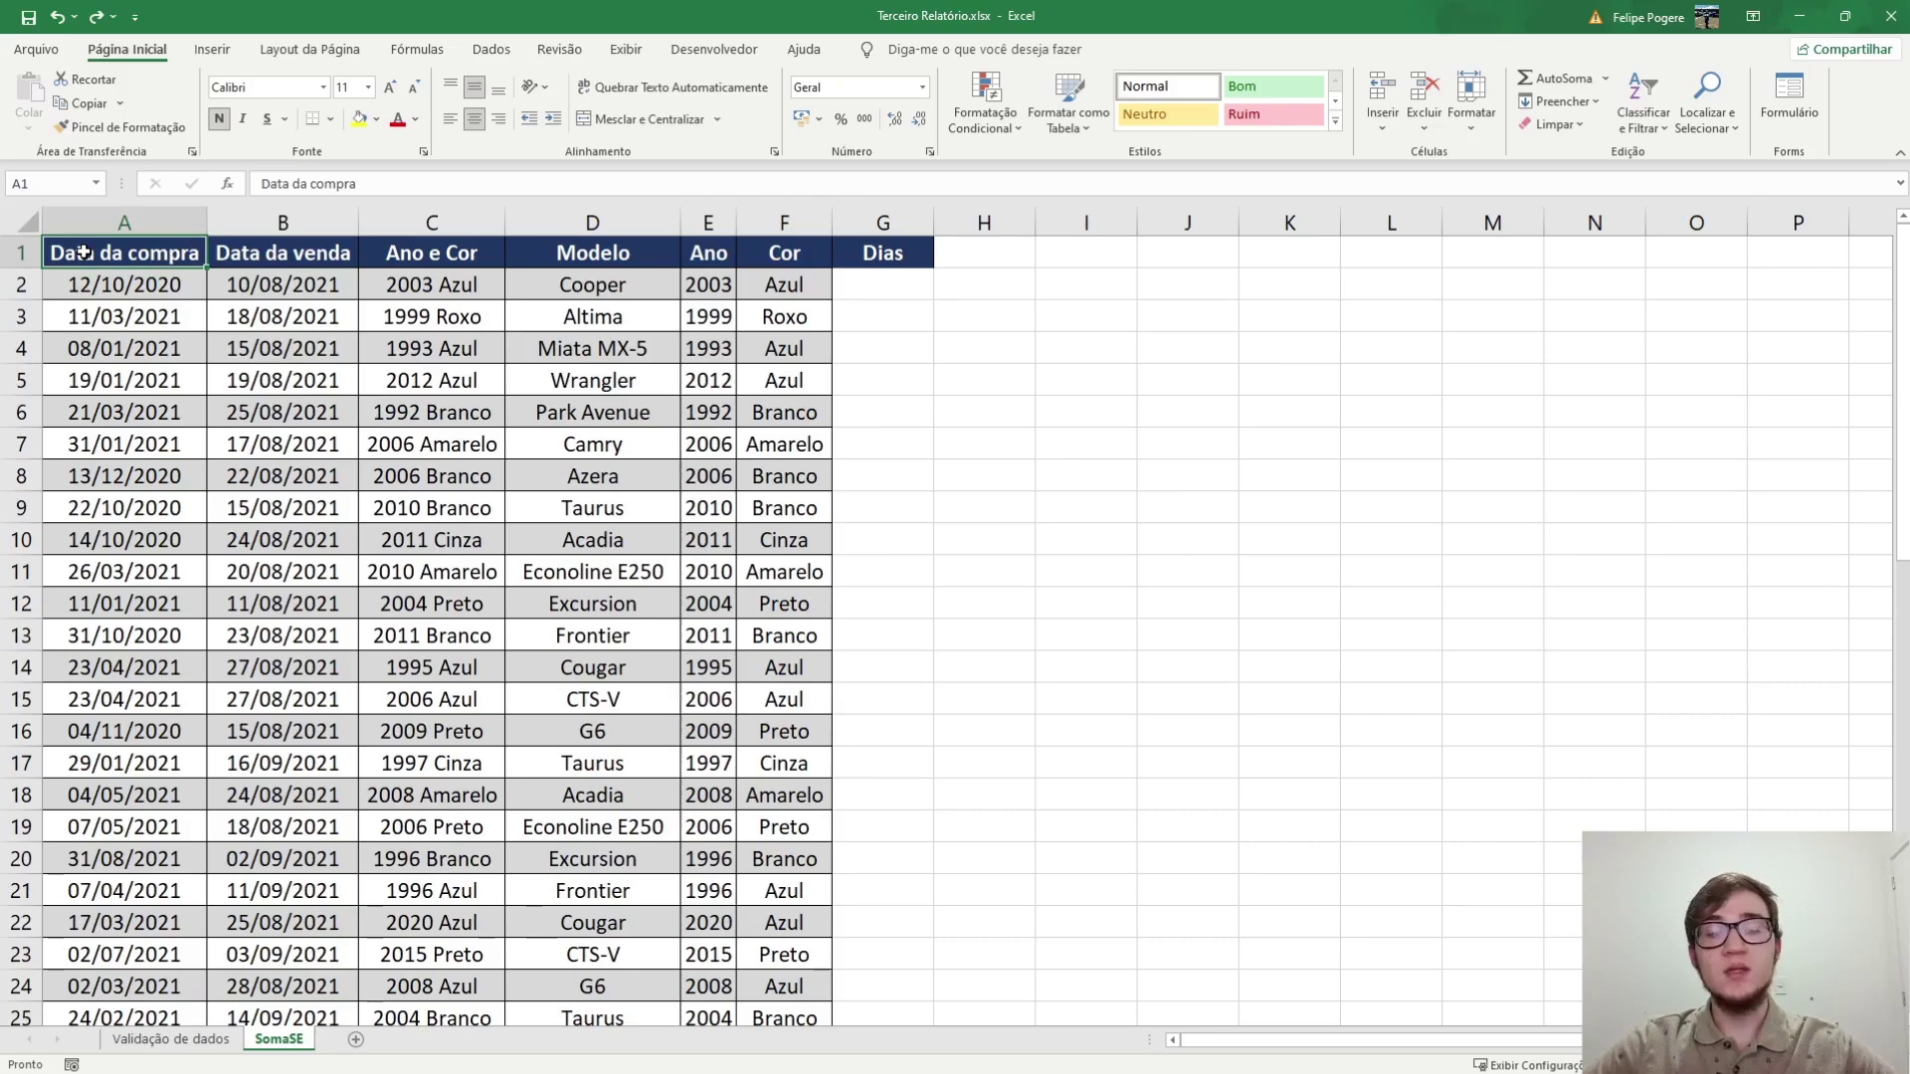
key(ctrl+shift+Right)
key(ctrl+shift+Down)
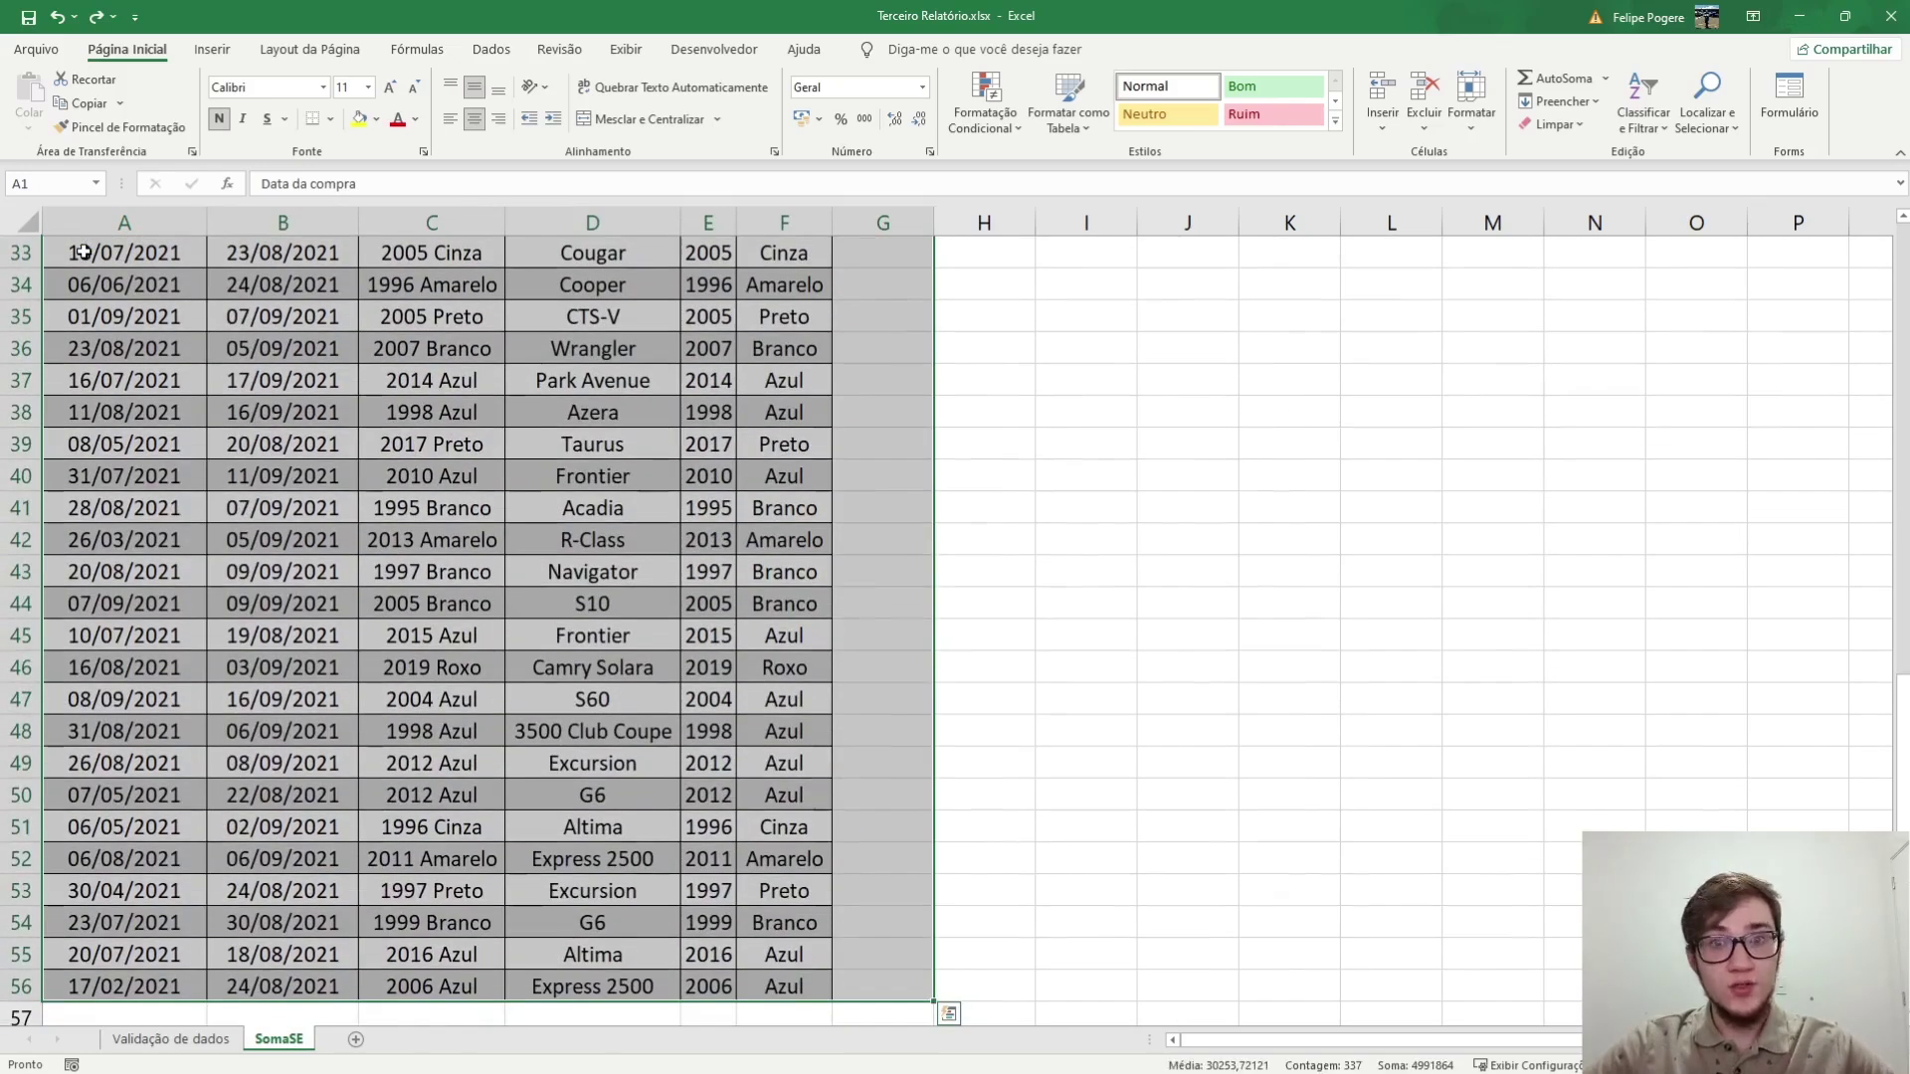
click(1084, 134)
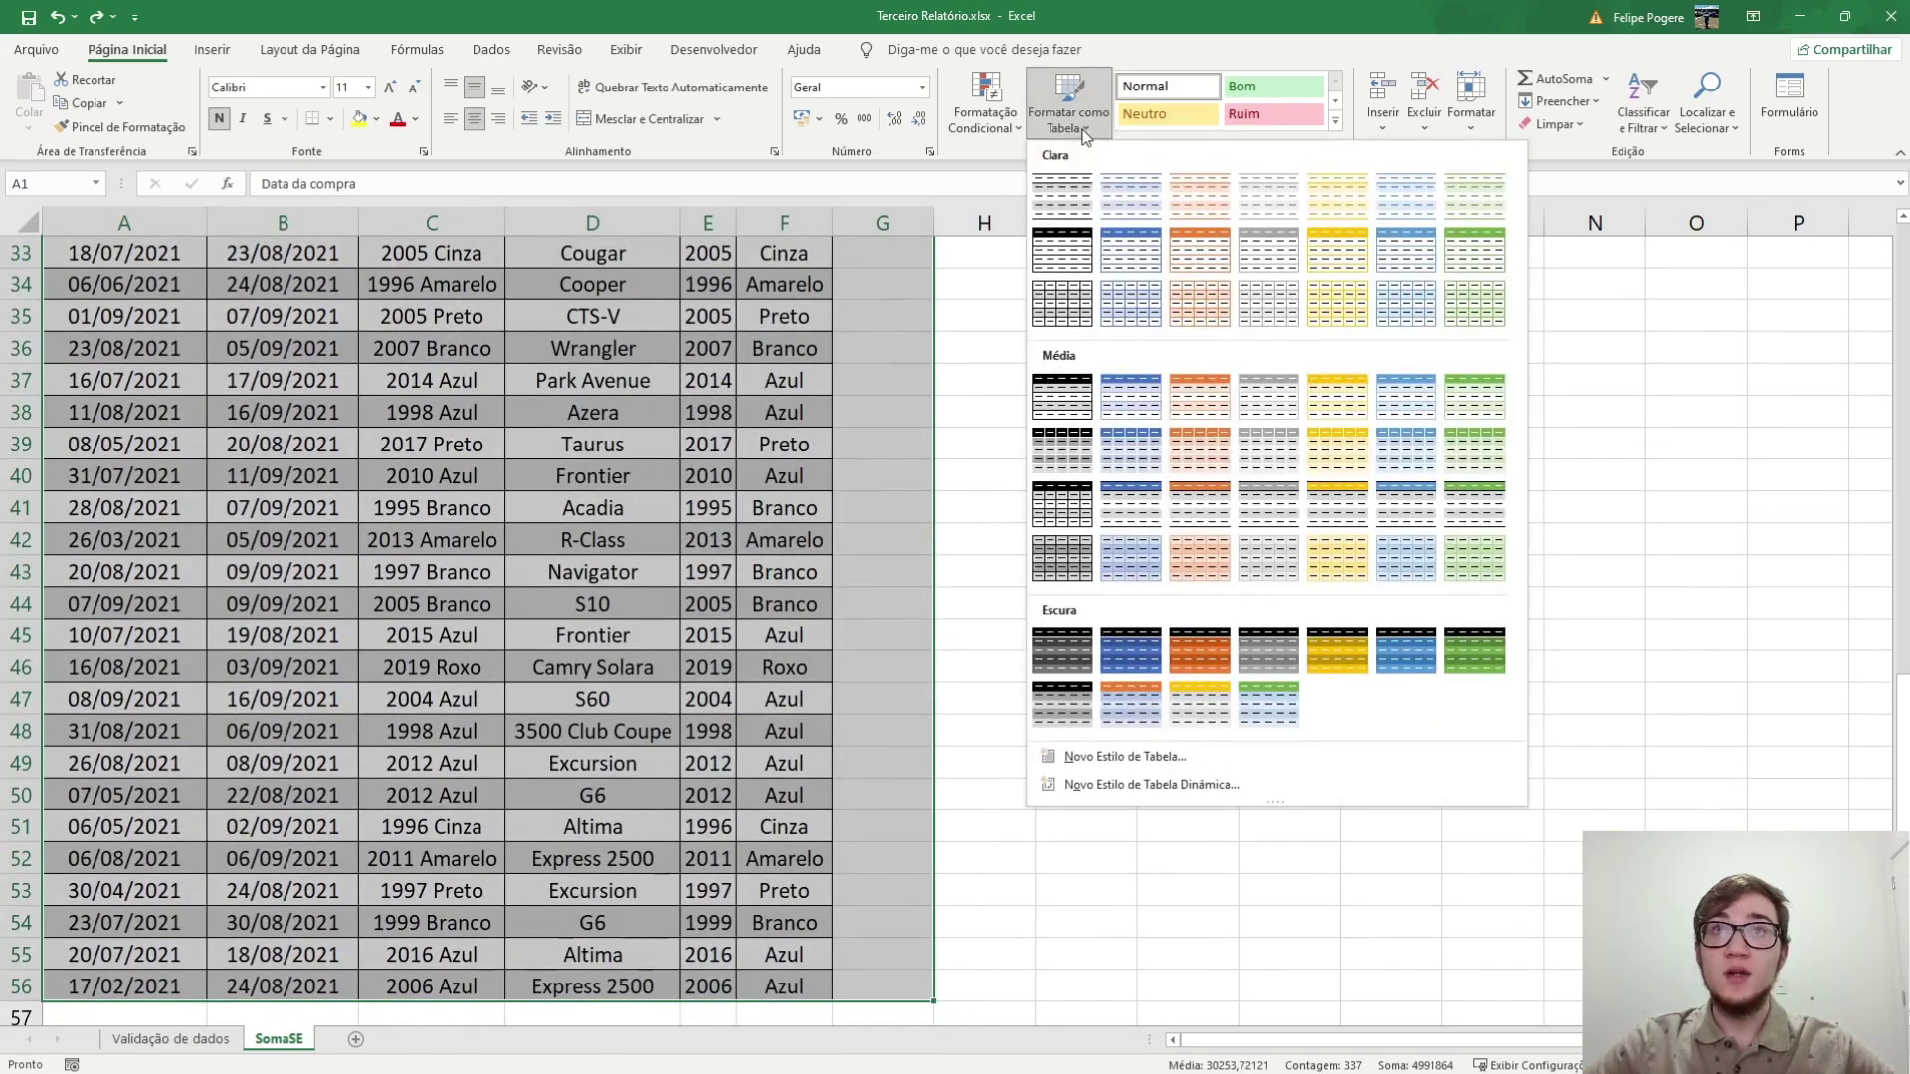
click(1063, 396)
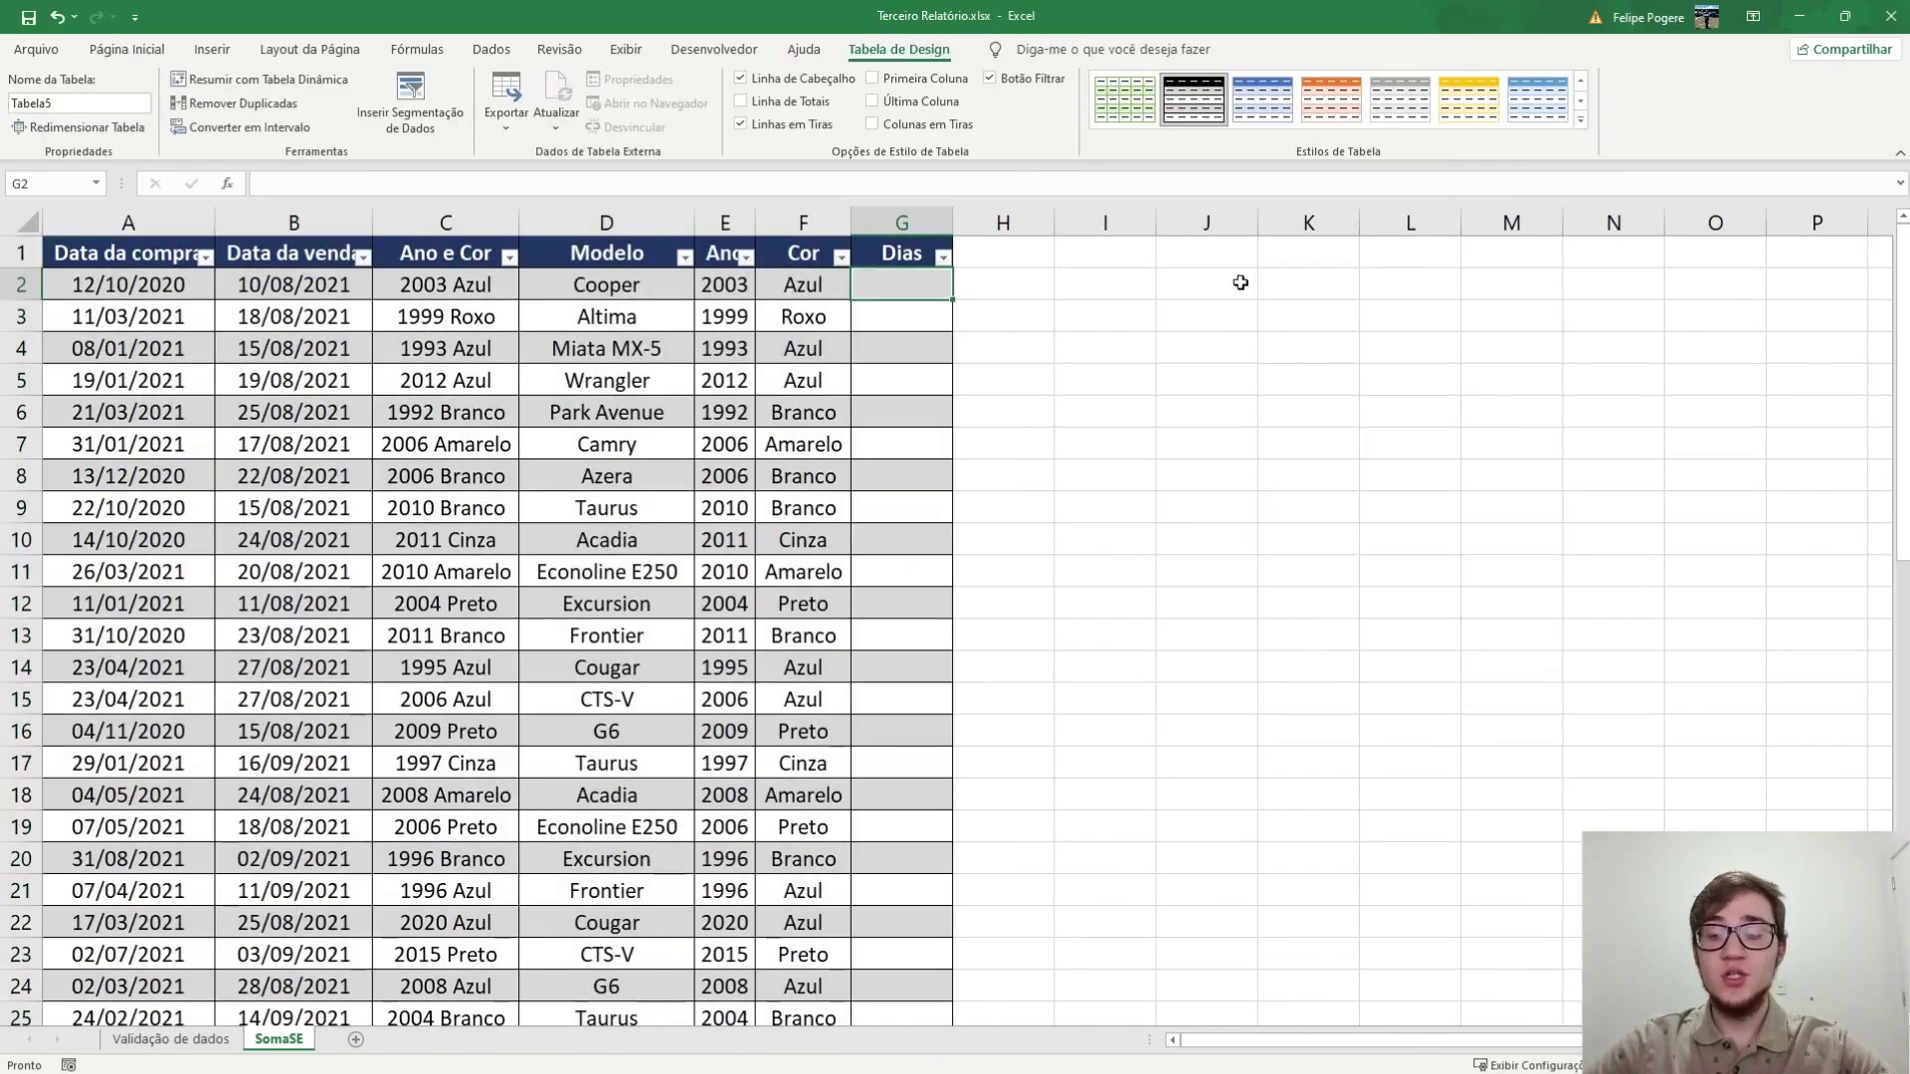
Fill the Dias column with a formula subtracting Data da compra from Data da venda
text(=)
click(322, 283)
text(-)
click(134, 283)
key(Return)
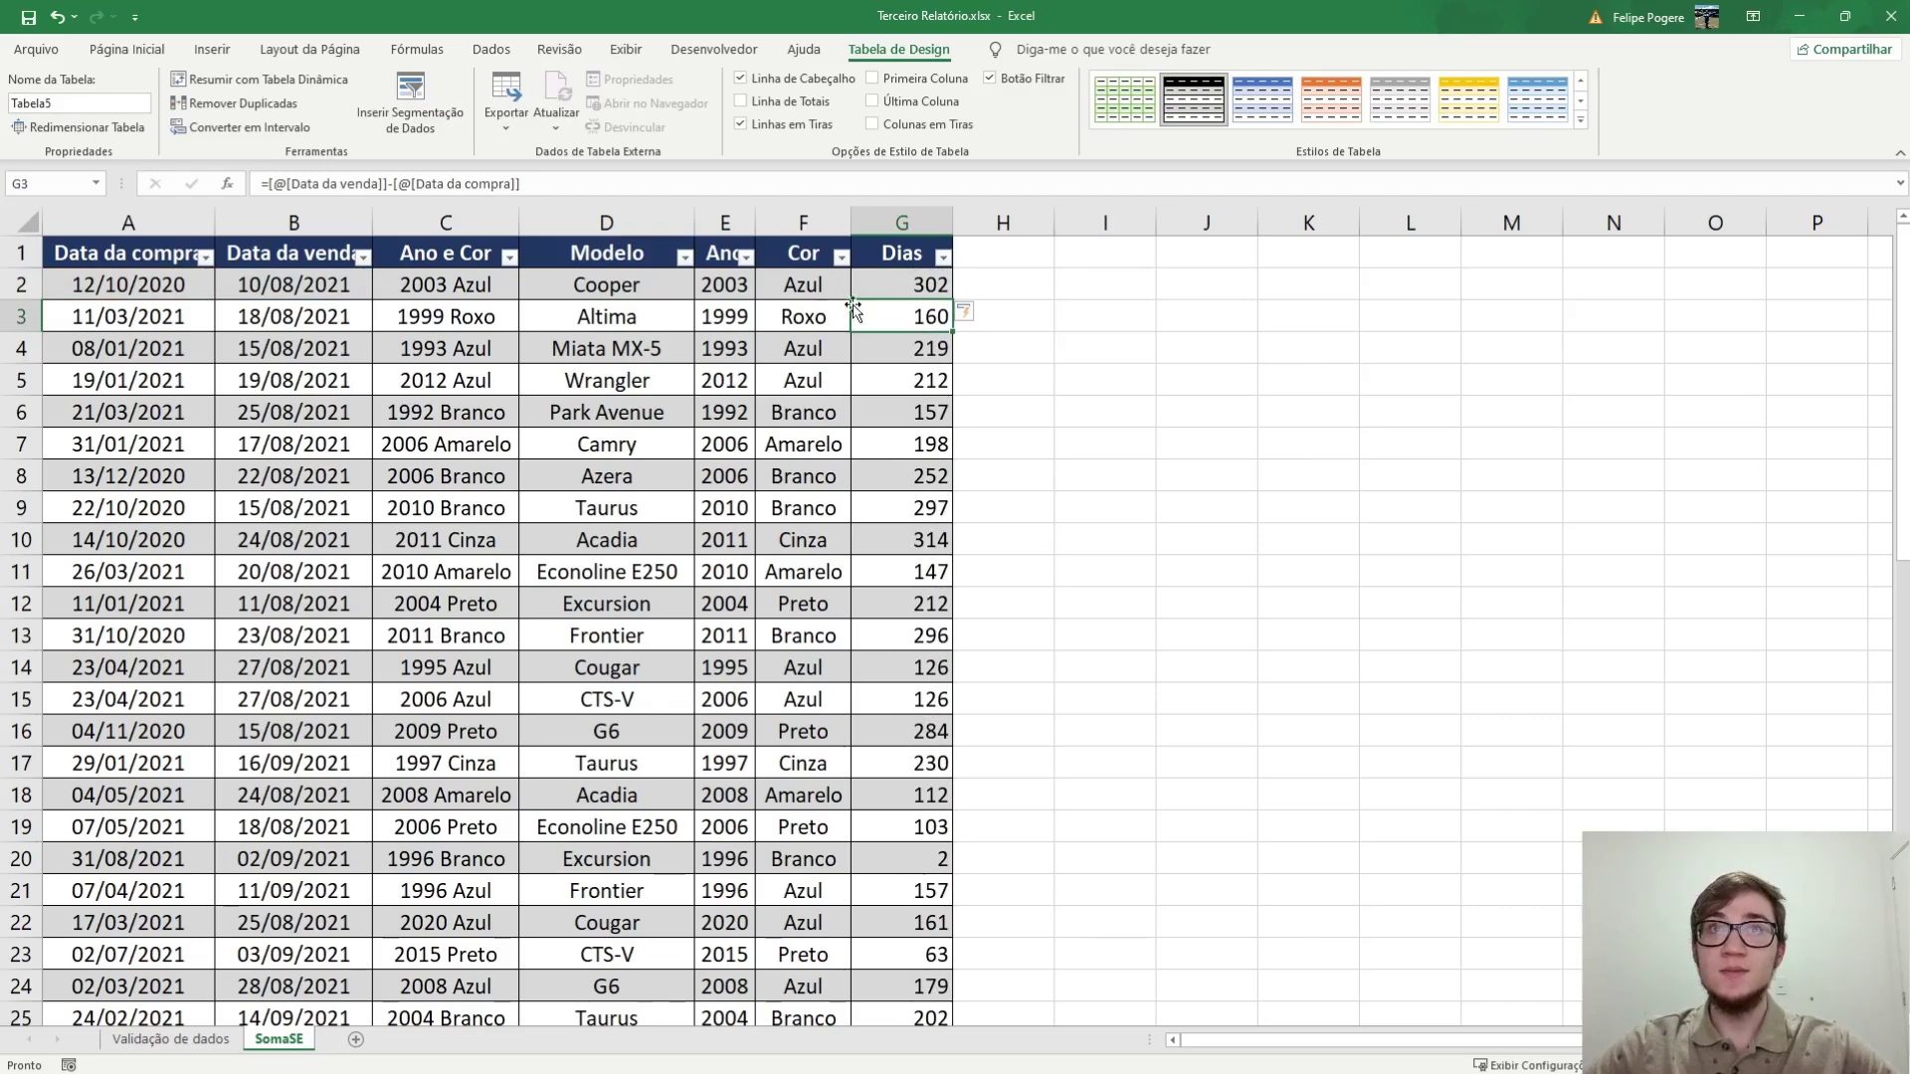
Add a table column with the header "Década" in cell H1, beside Dias
click(1009, 248)
text(Década)
key(Return)
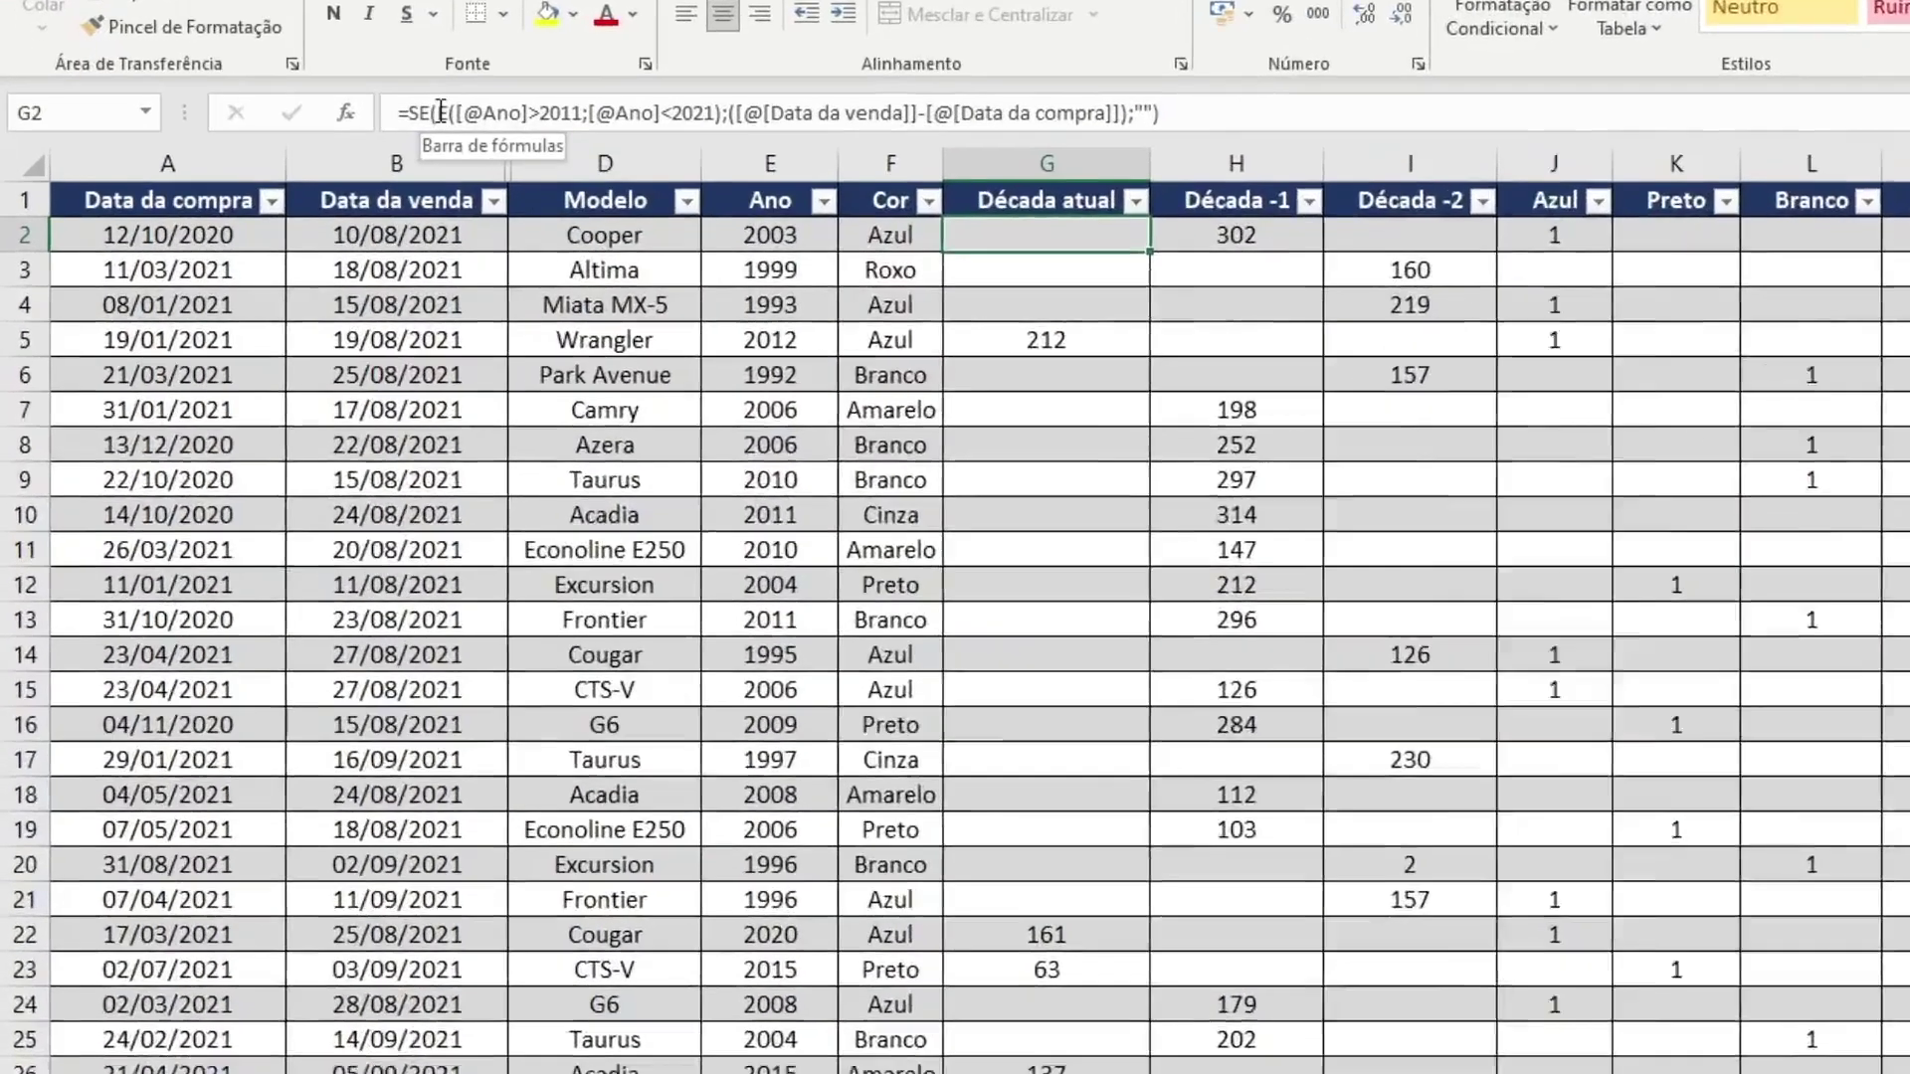
drag(286, 184, 494, 184)
drag(988, 52, 947, 52)
key(ctrl+c)
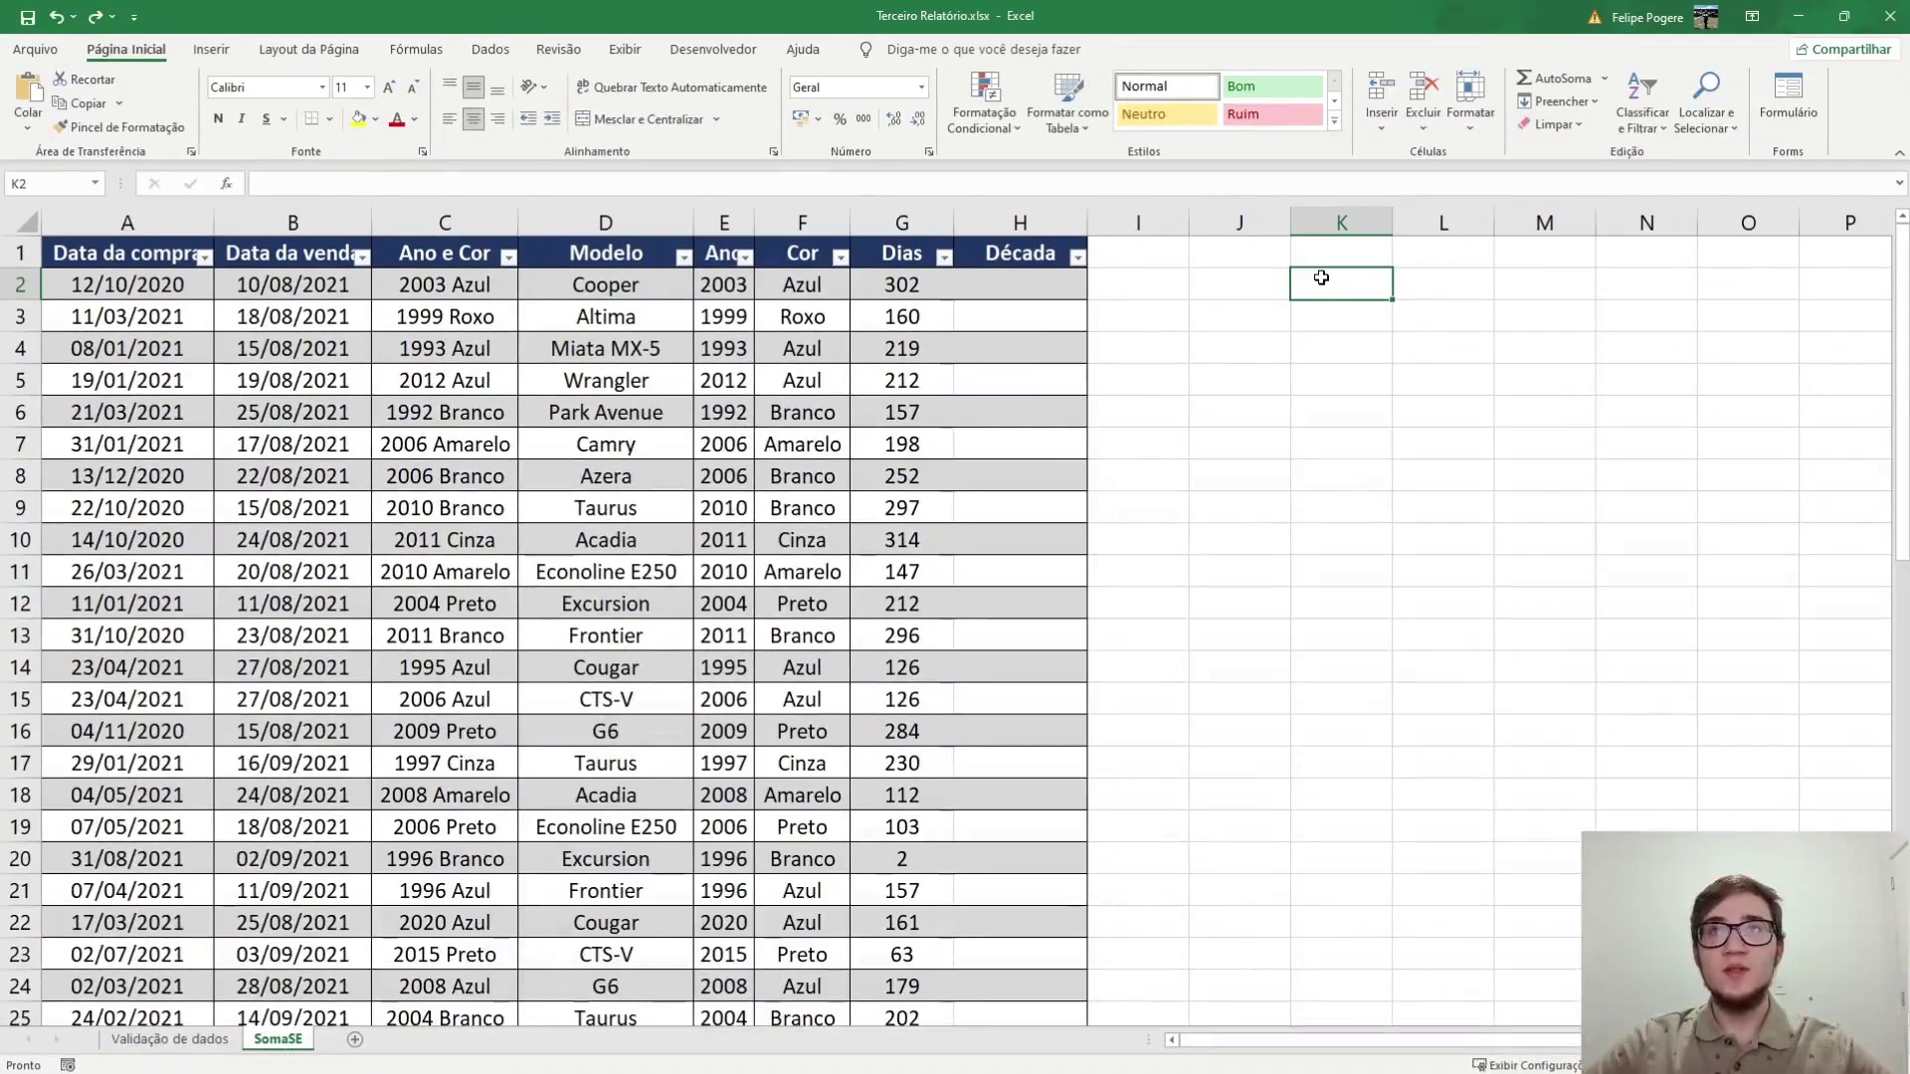
double_click(1321, 277)
key(ctrl+v)
key(Return)
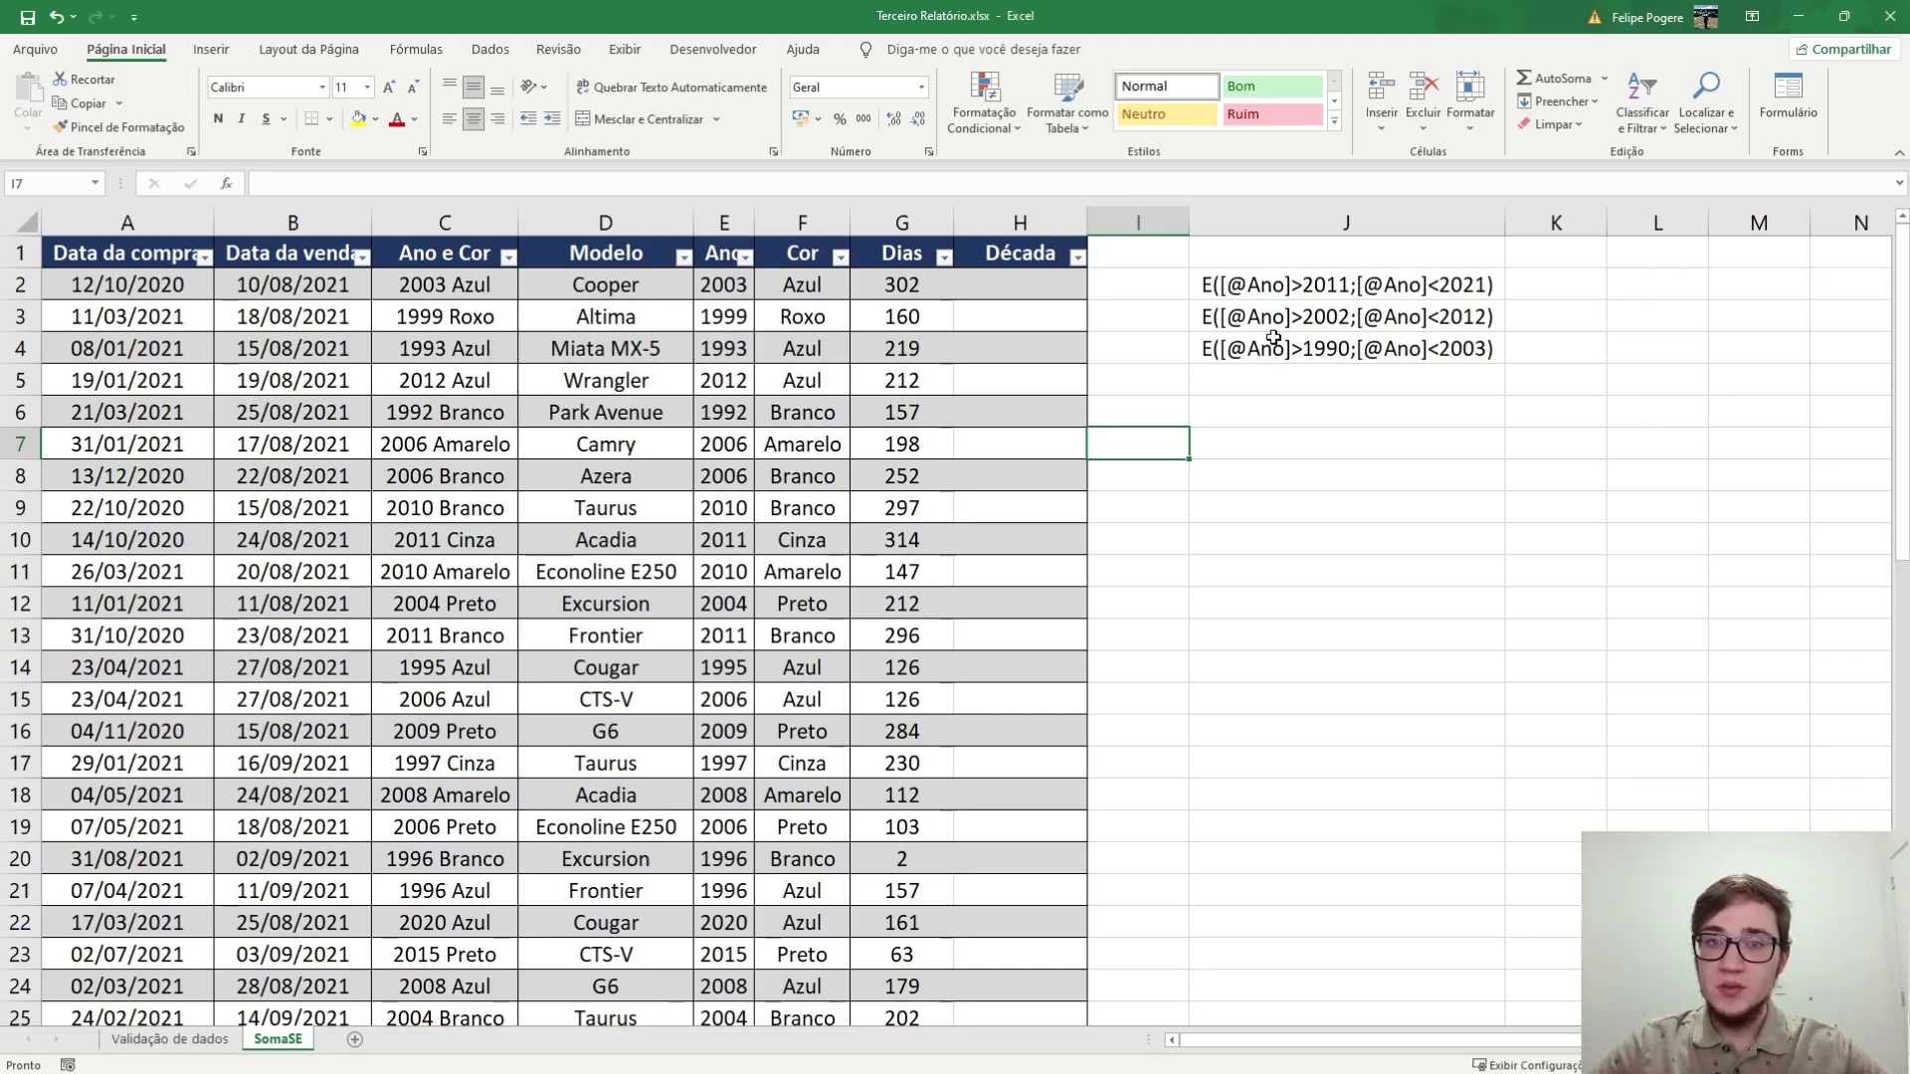
click(1273, 284)
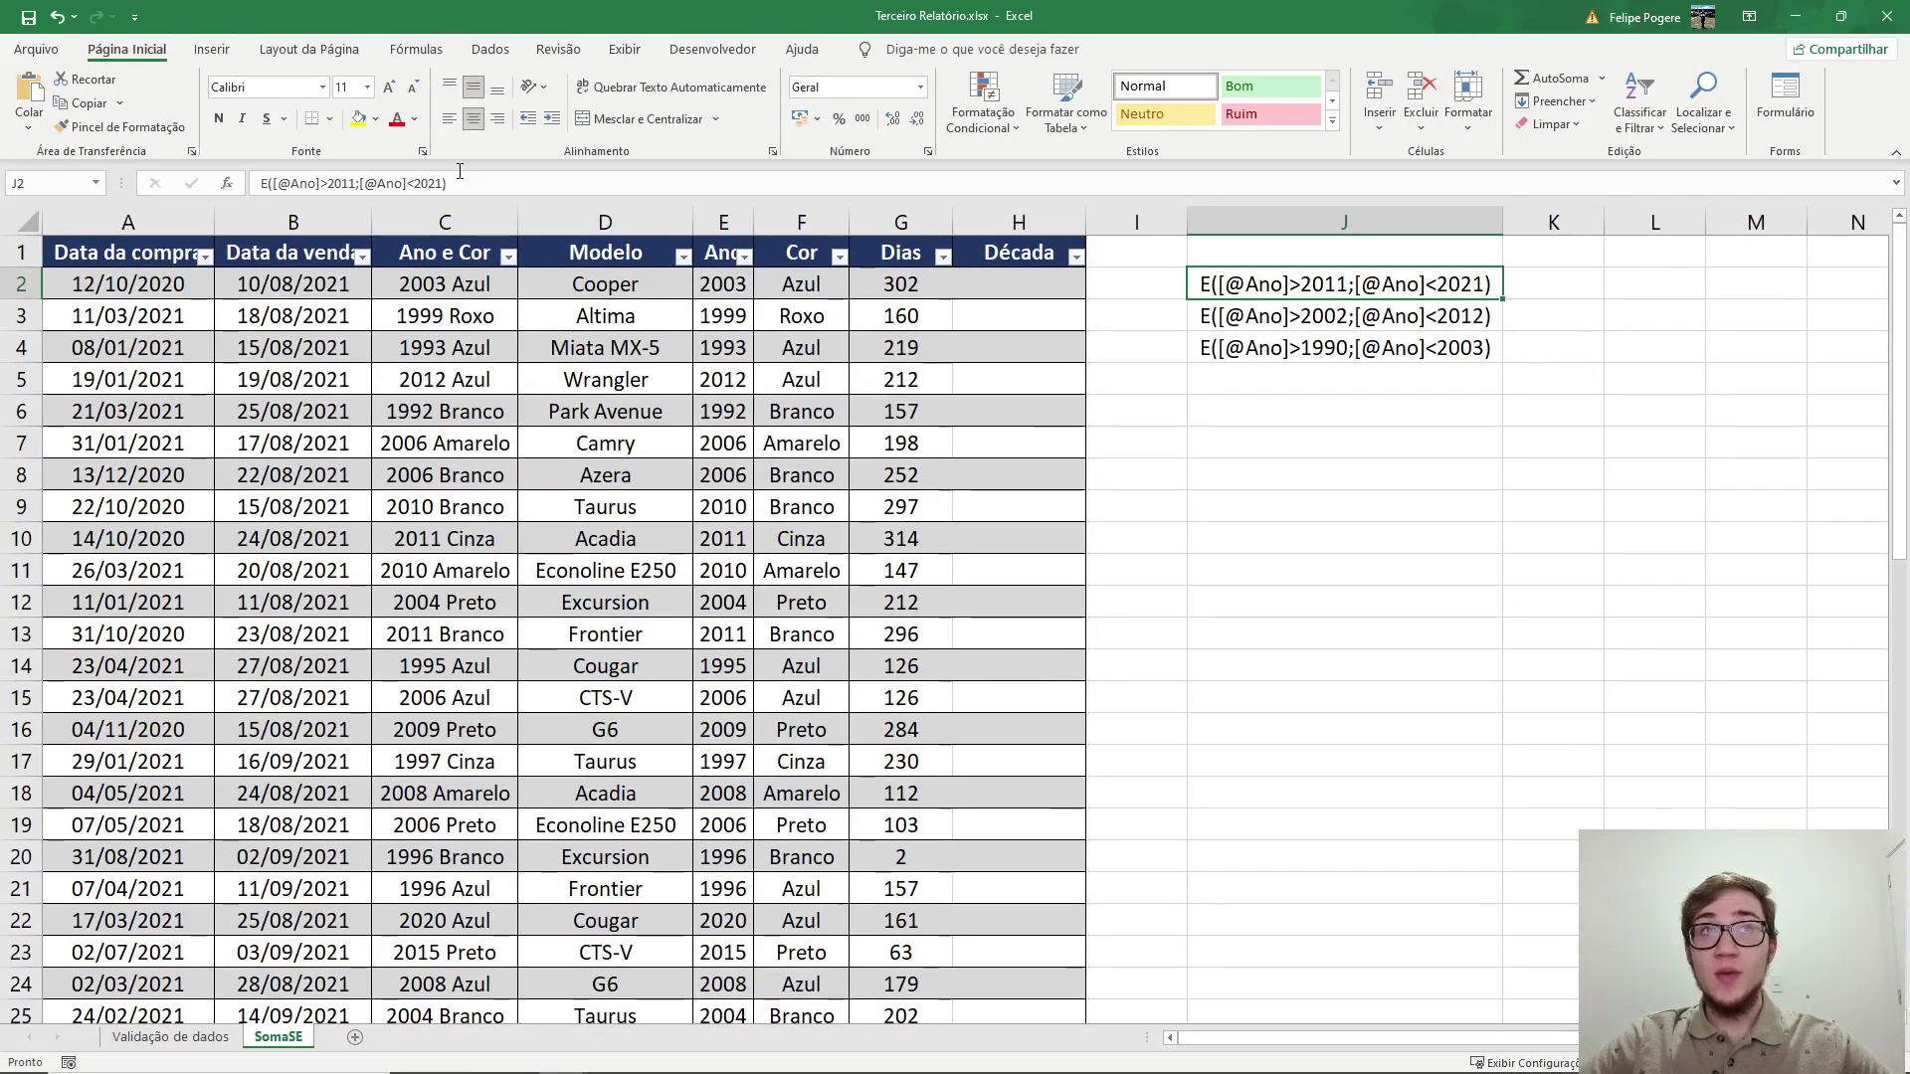
drag(452, 181, 154, 169)
key(ctrl+c)
key(Escape)
click(1005, 284)
text(=se)
key(Tab)
key(ctrl+v)
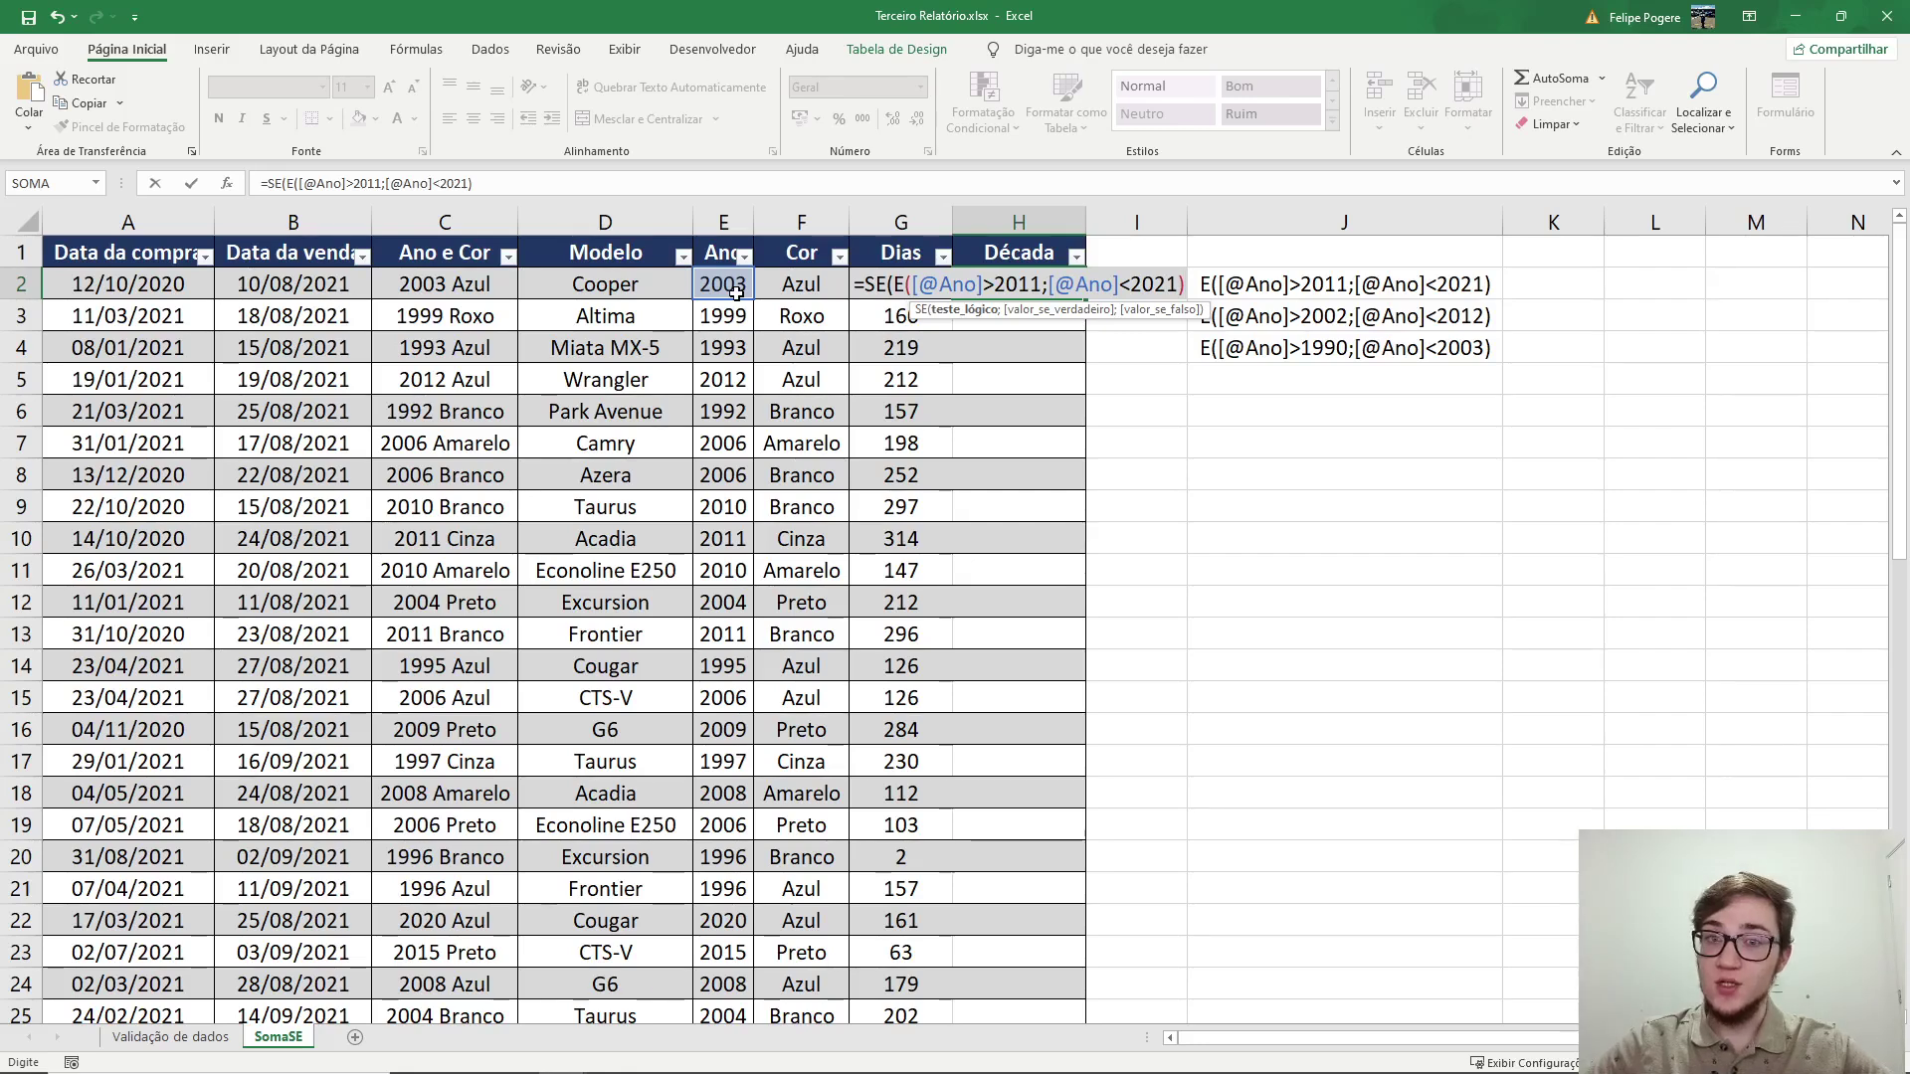
click(553, 183)
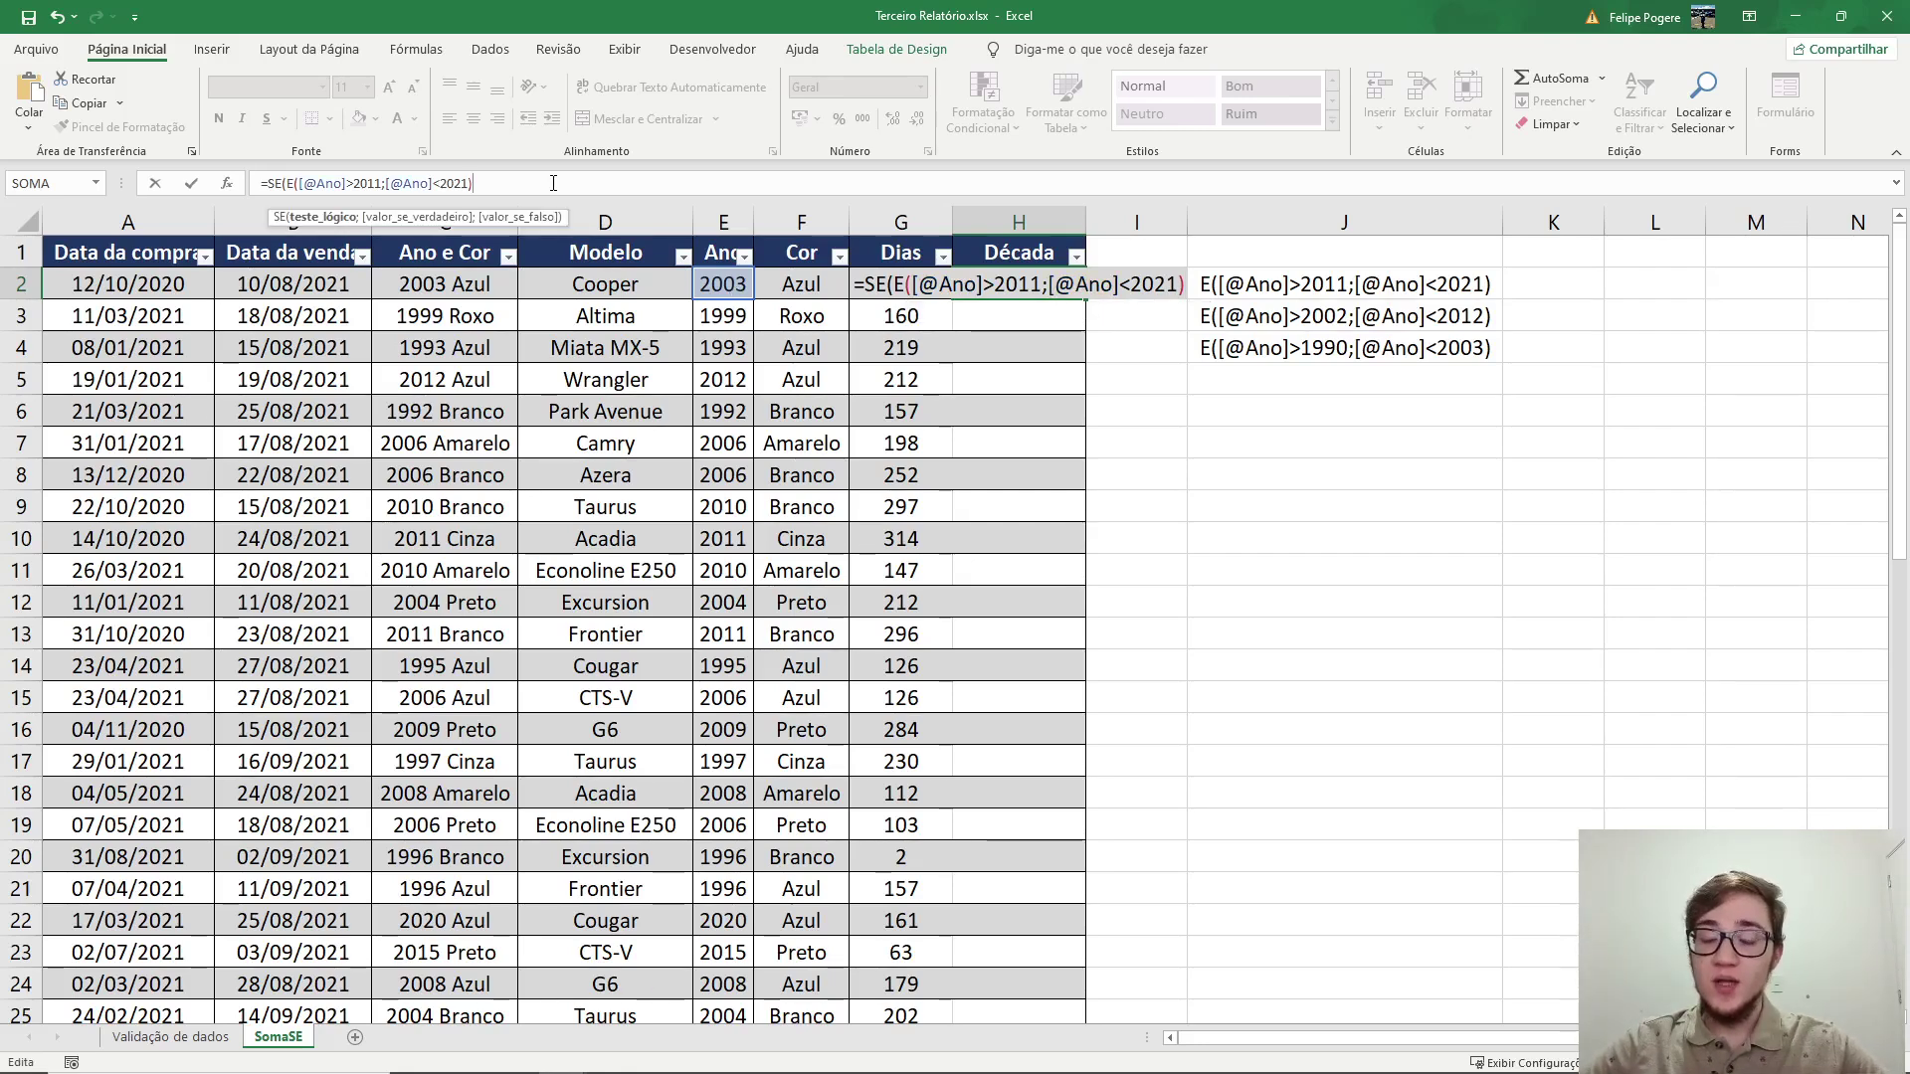
text(;1;0))
key(Return)
Check the Década column's results down to the last table row
key(Left)
key(ctrl+Down)
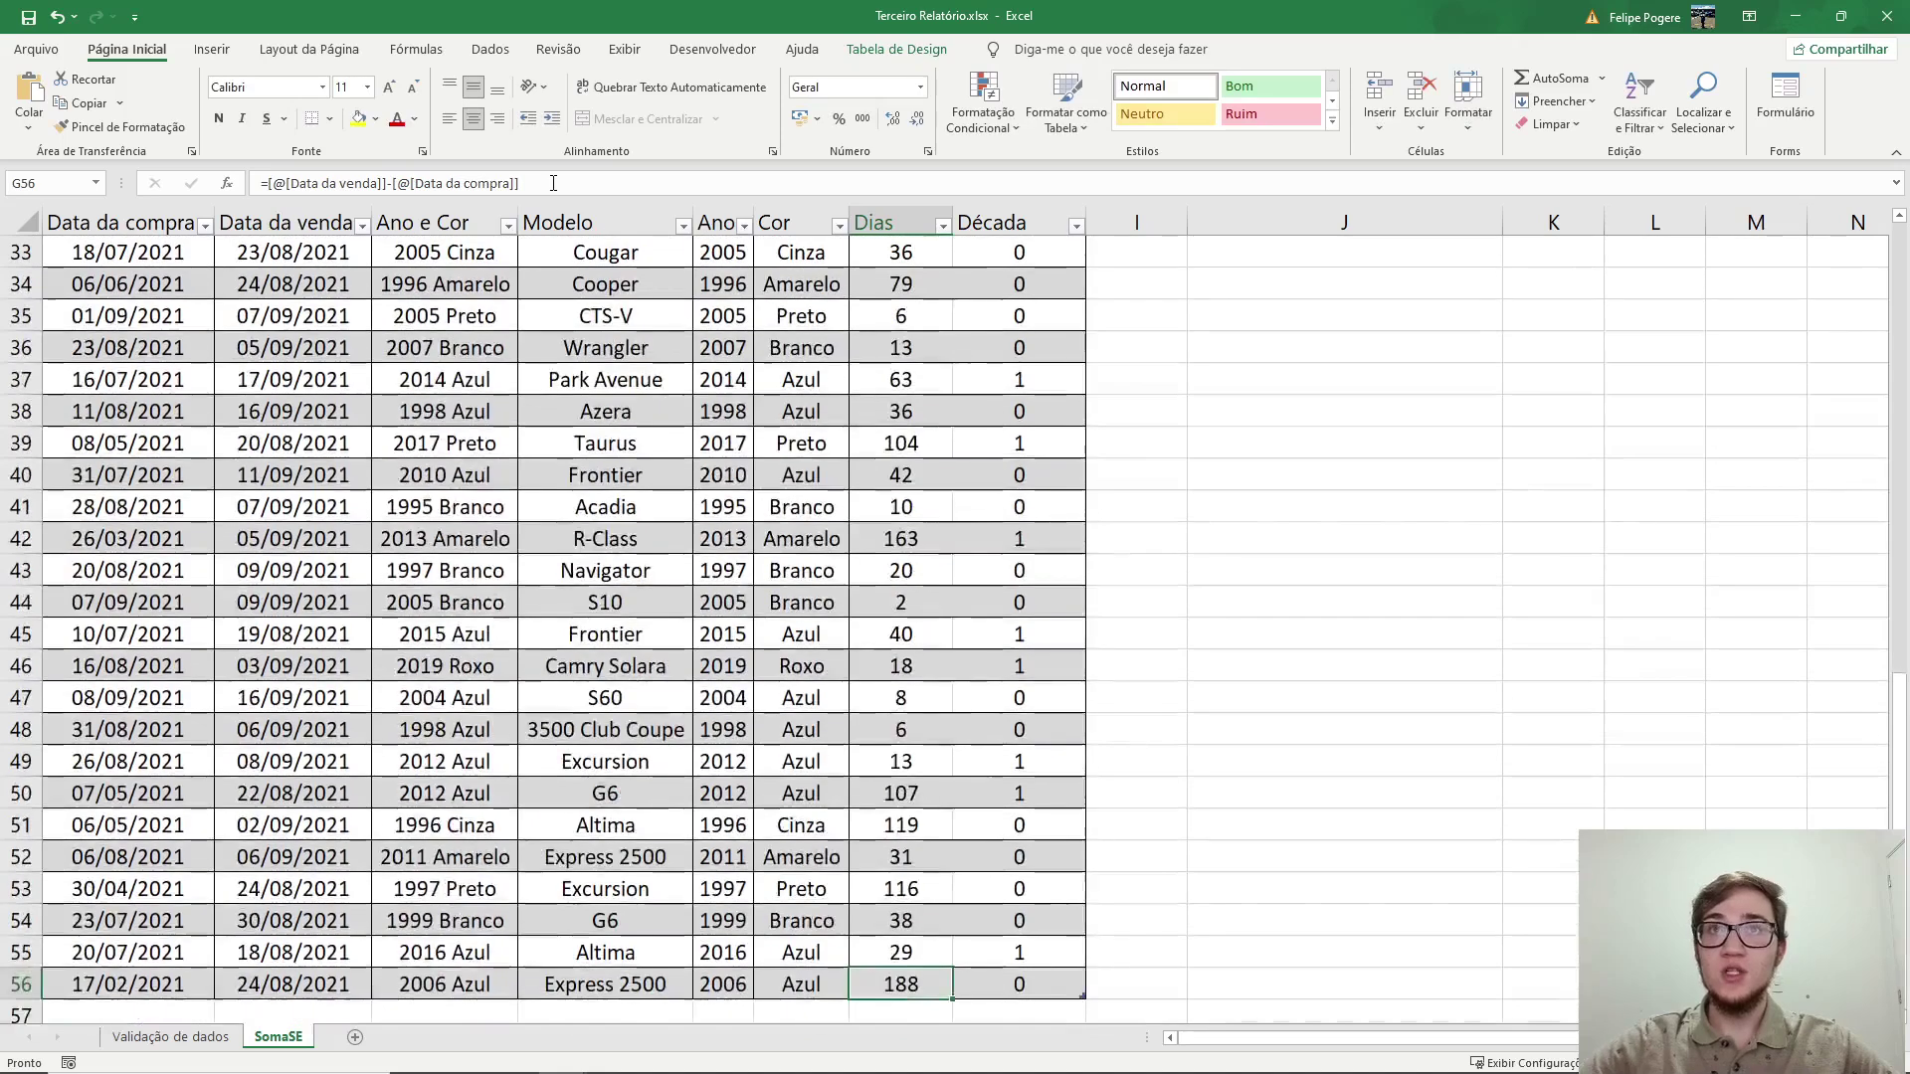
click(1030, 445)
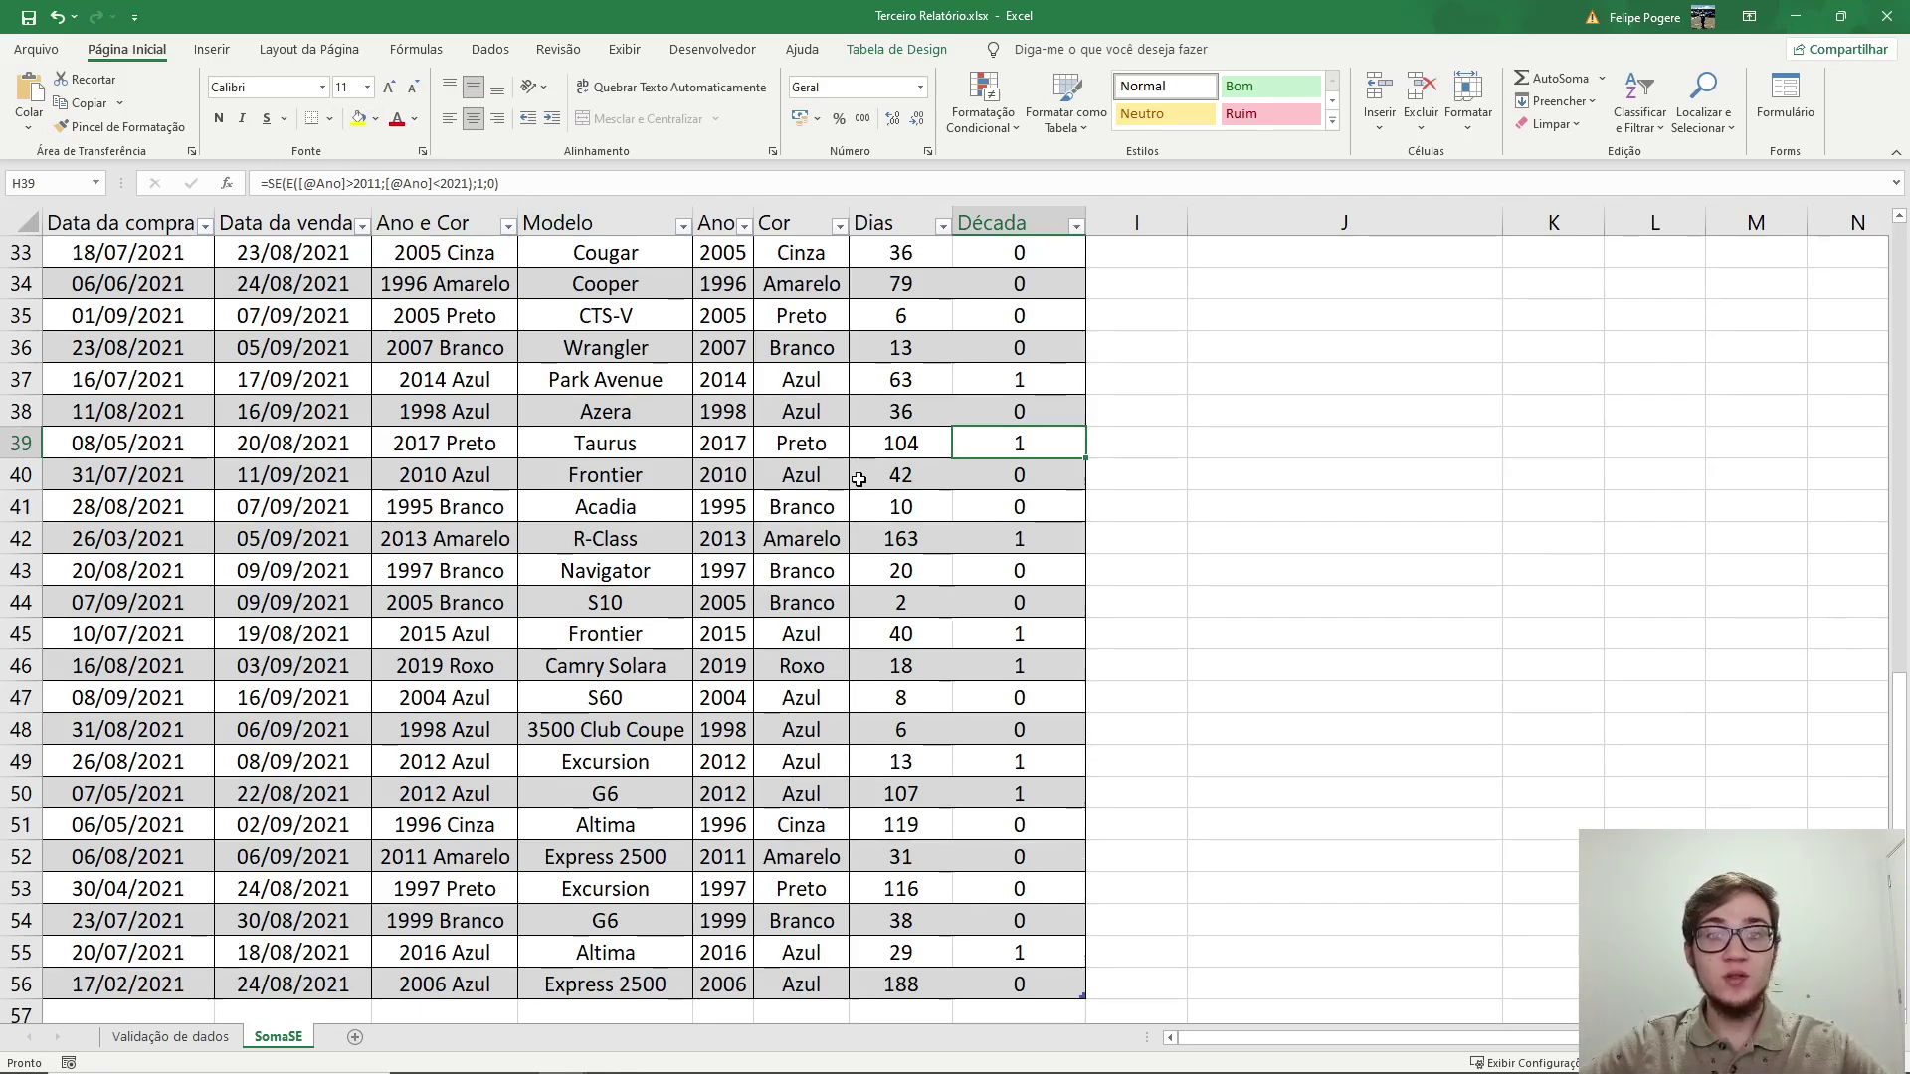
key(ctrl+Up)
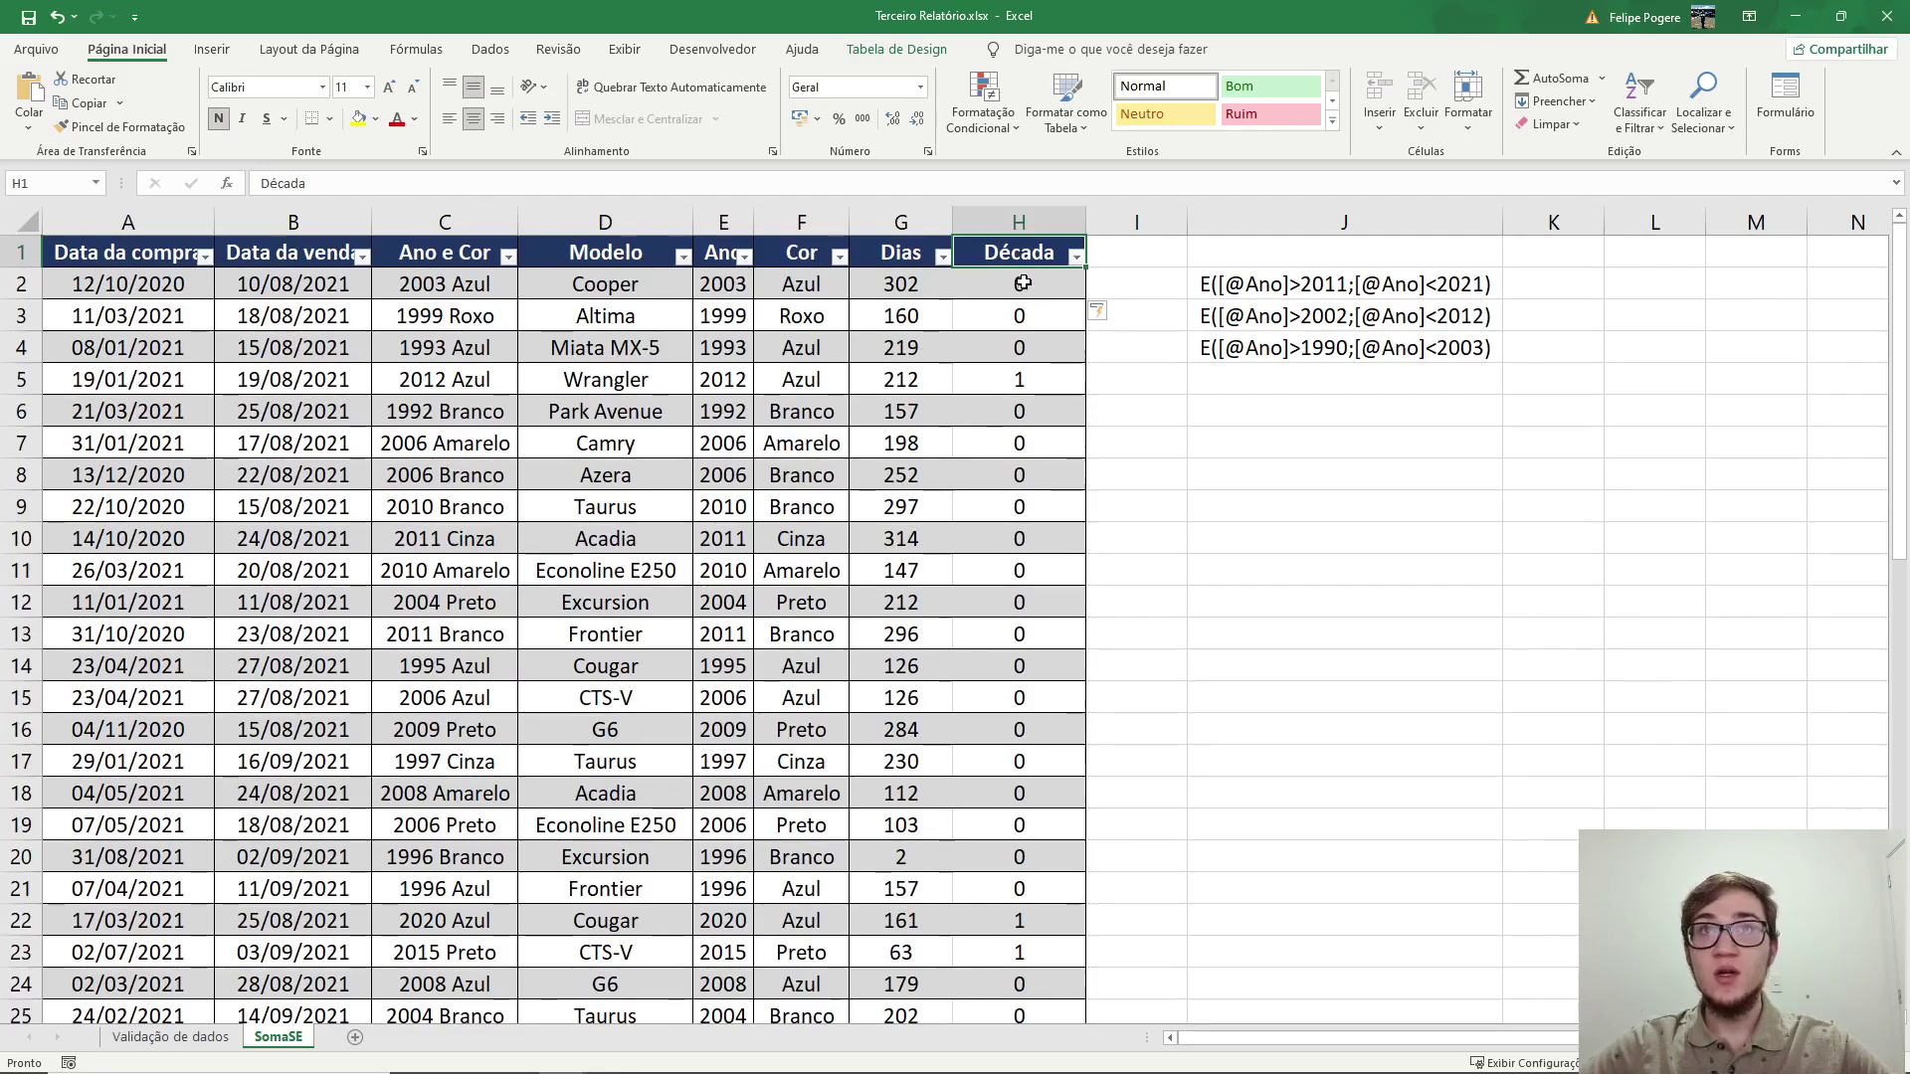
click(1028, 285)
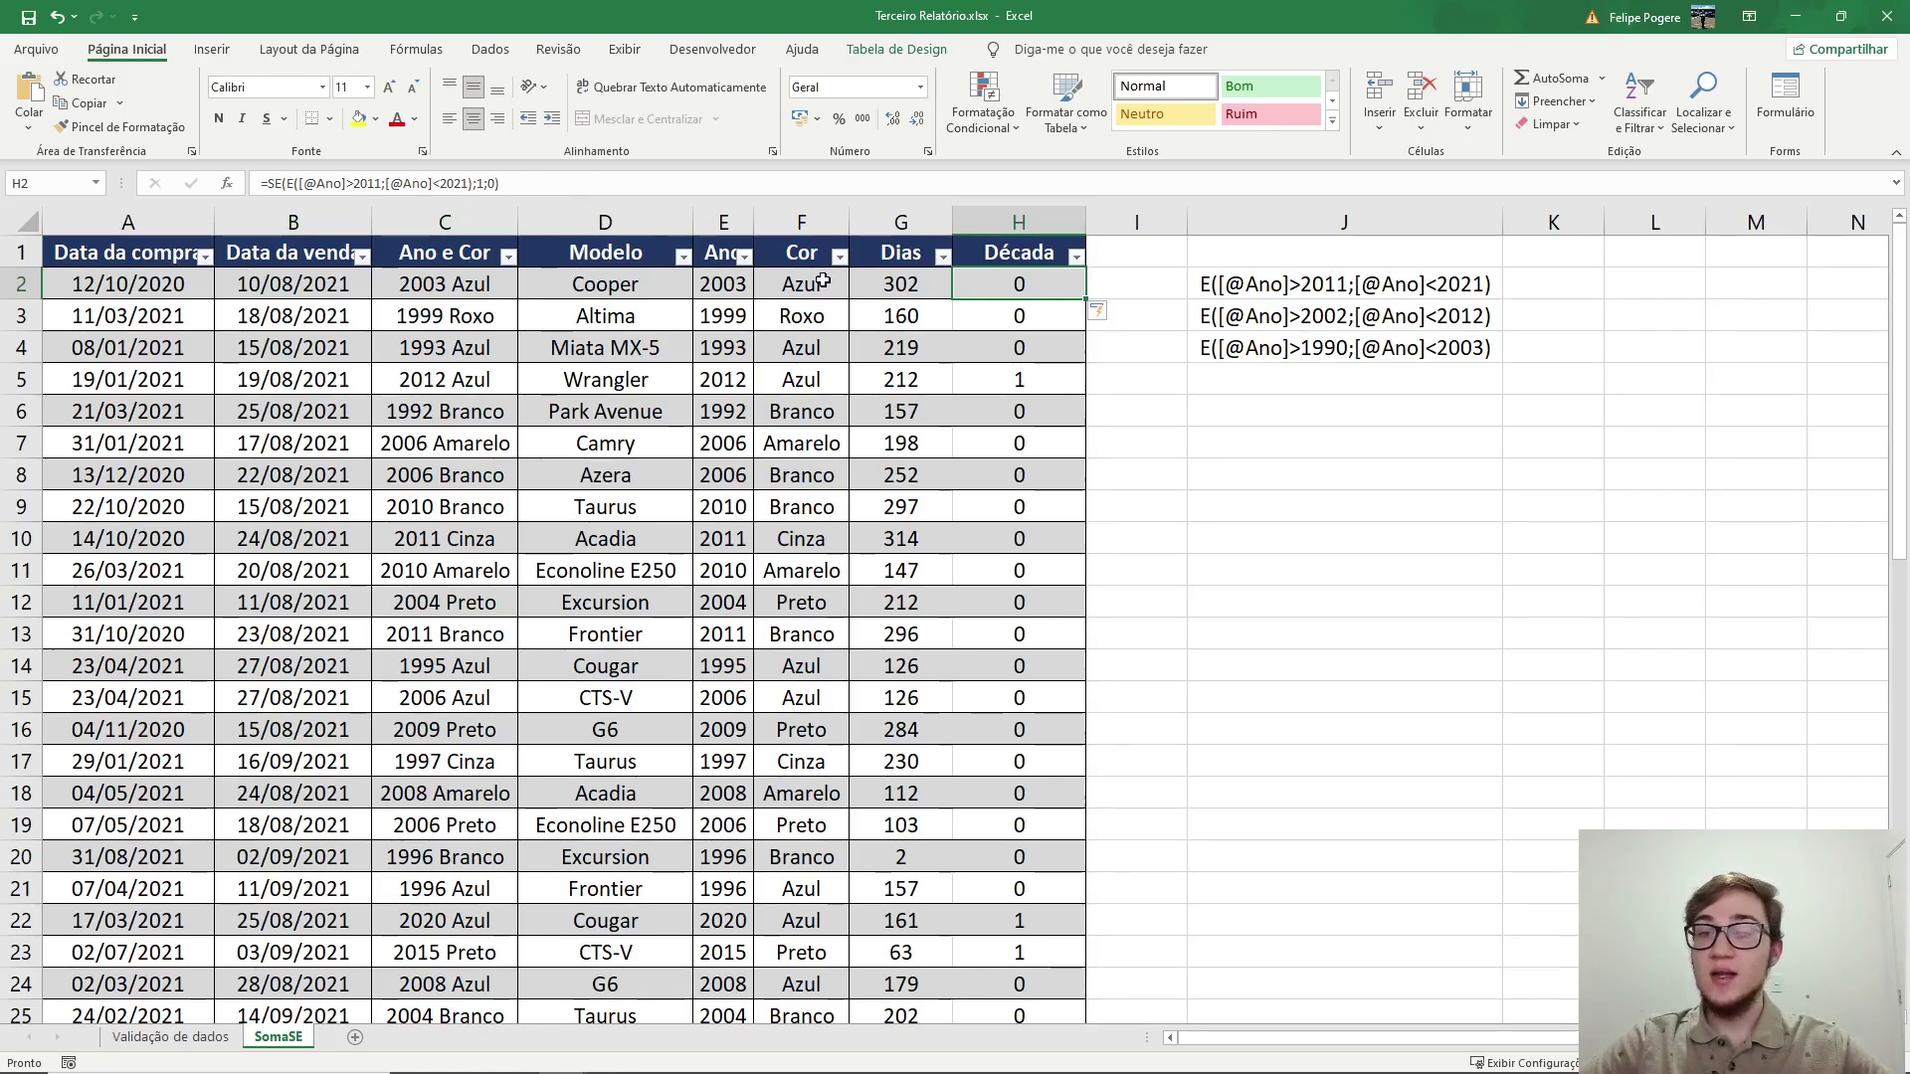
click(1373, 320)
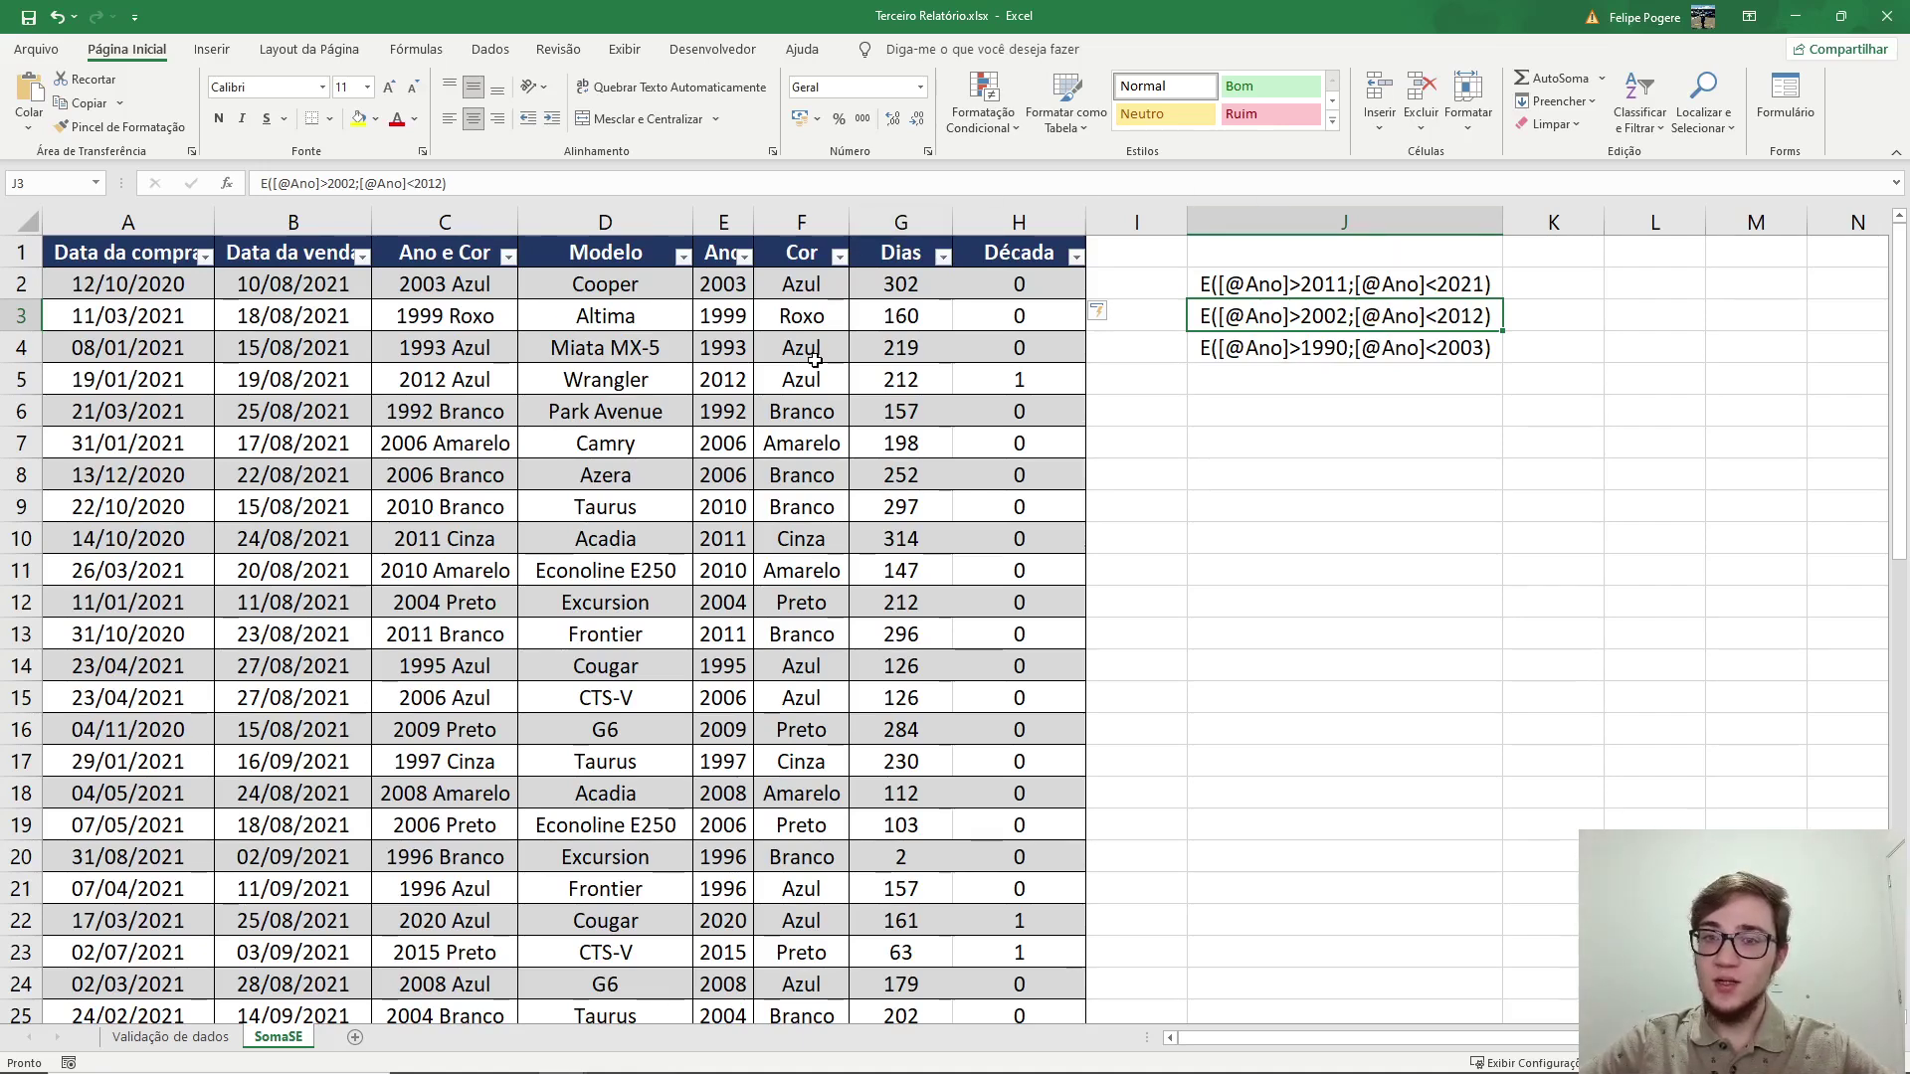
click(1012, 285)
click(559, 185)
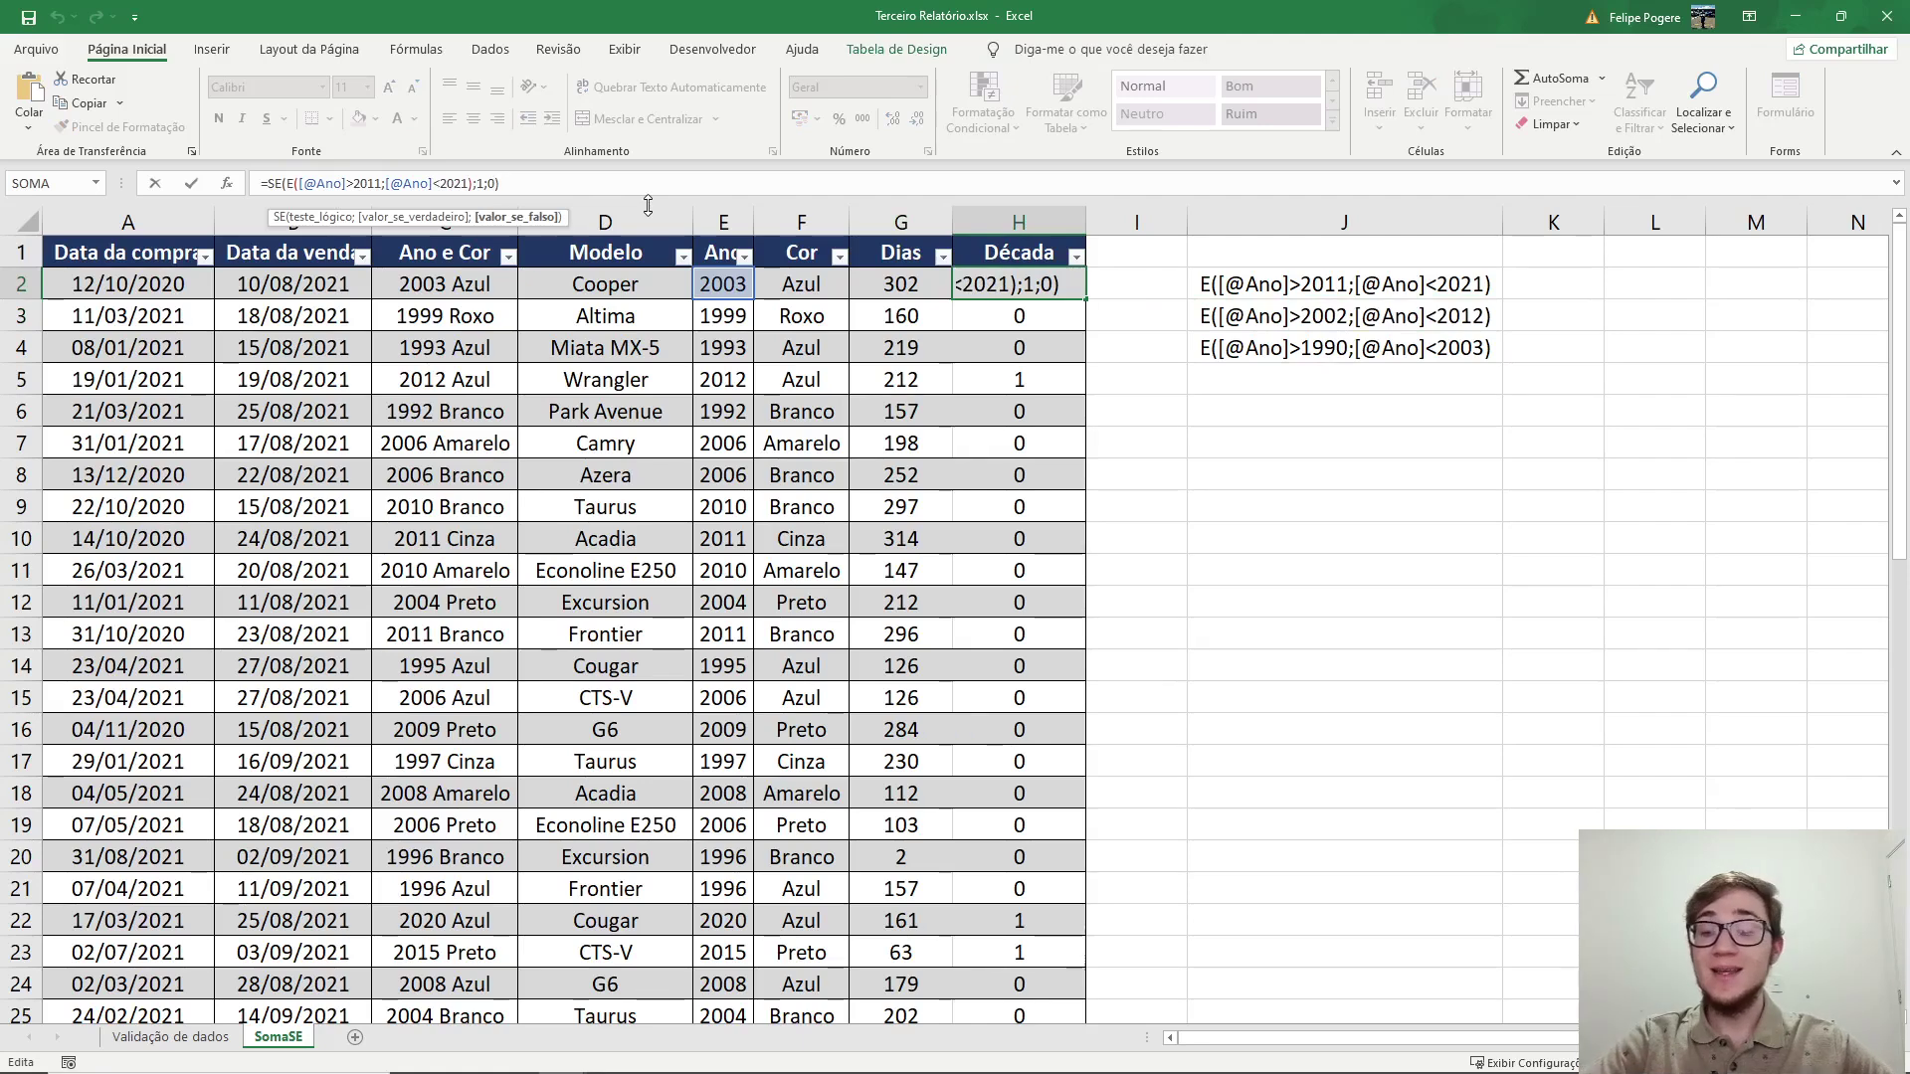
key(BackSpace)
text(SE()
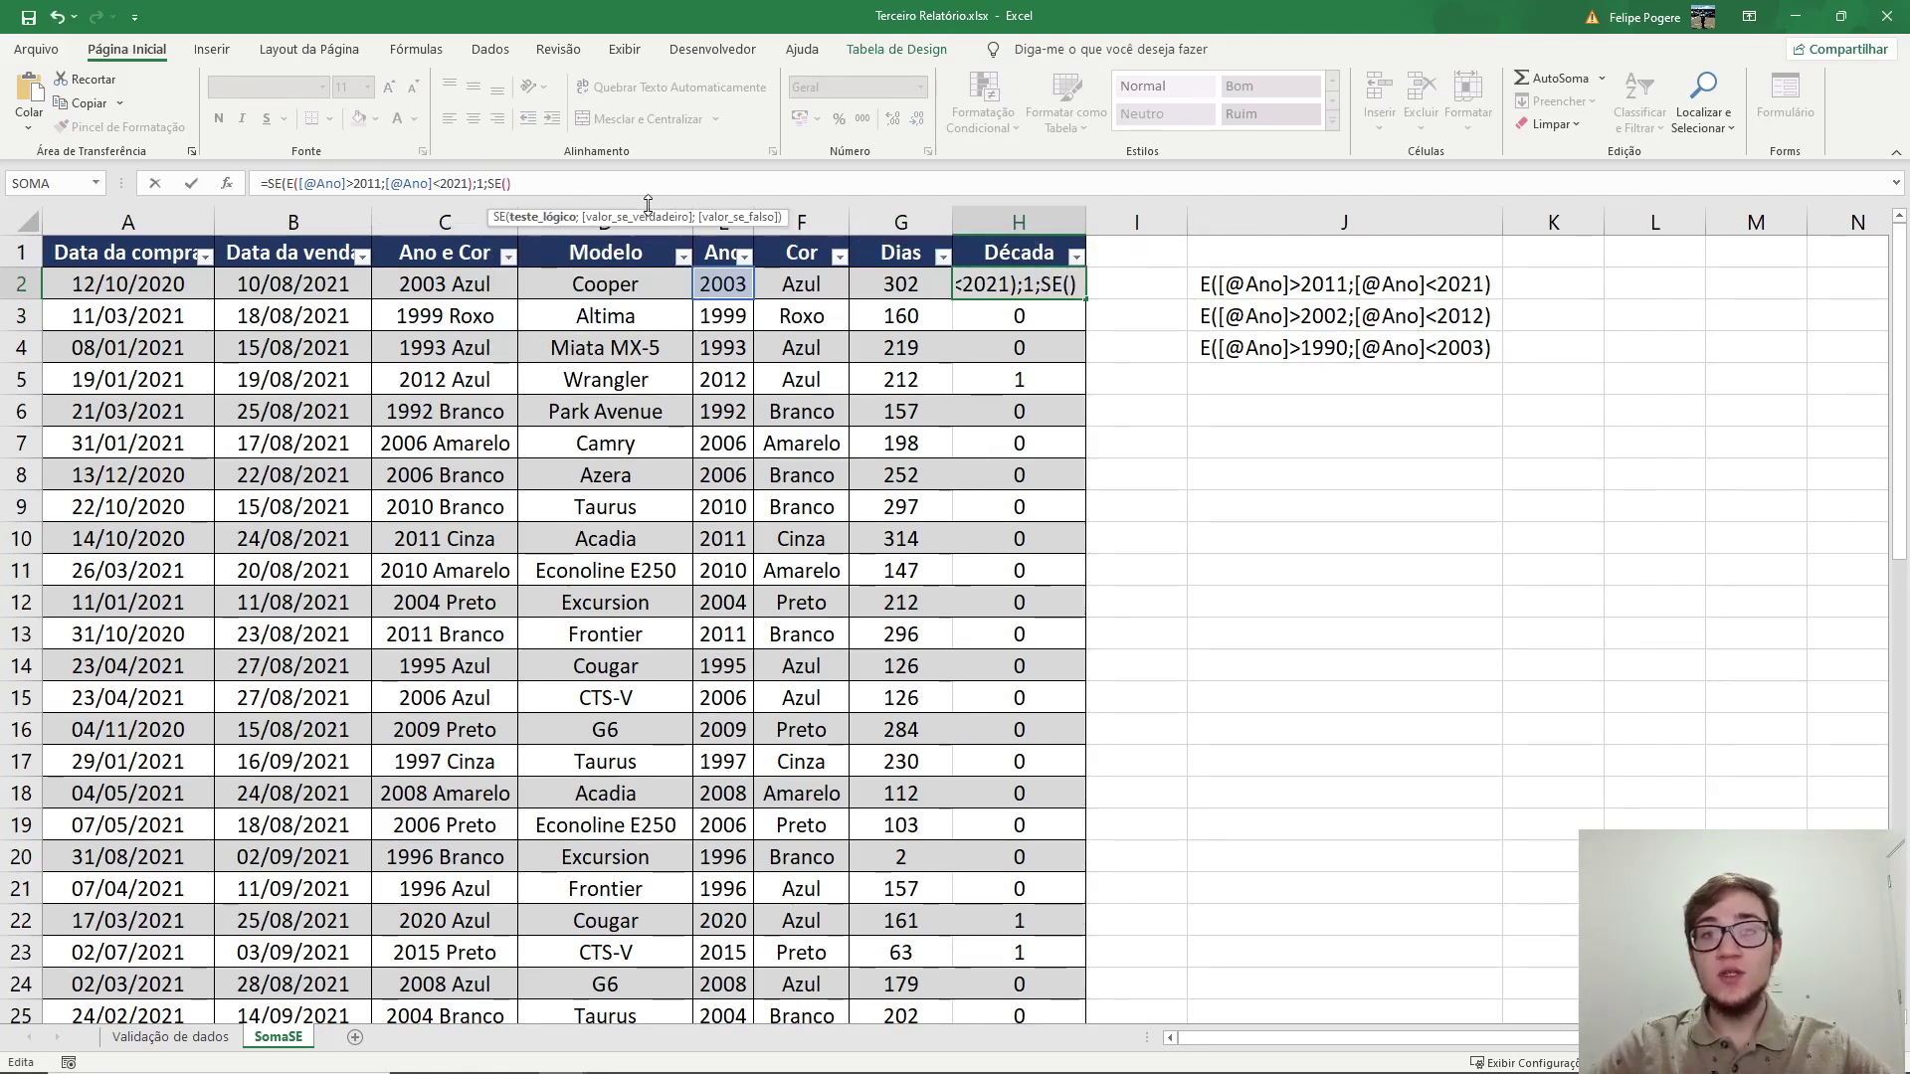
text(E([@Ano]>2002;[@Ano]<2012))
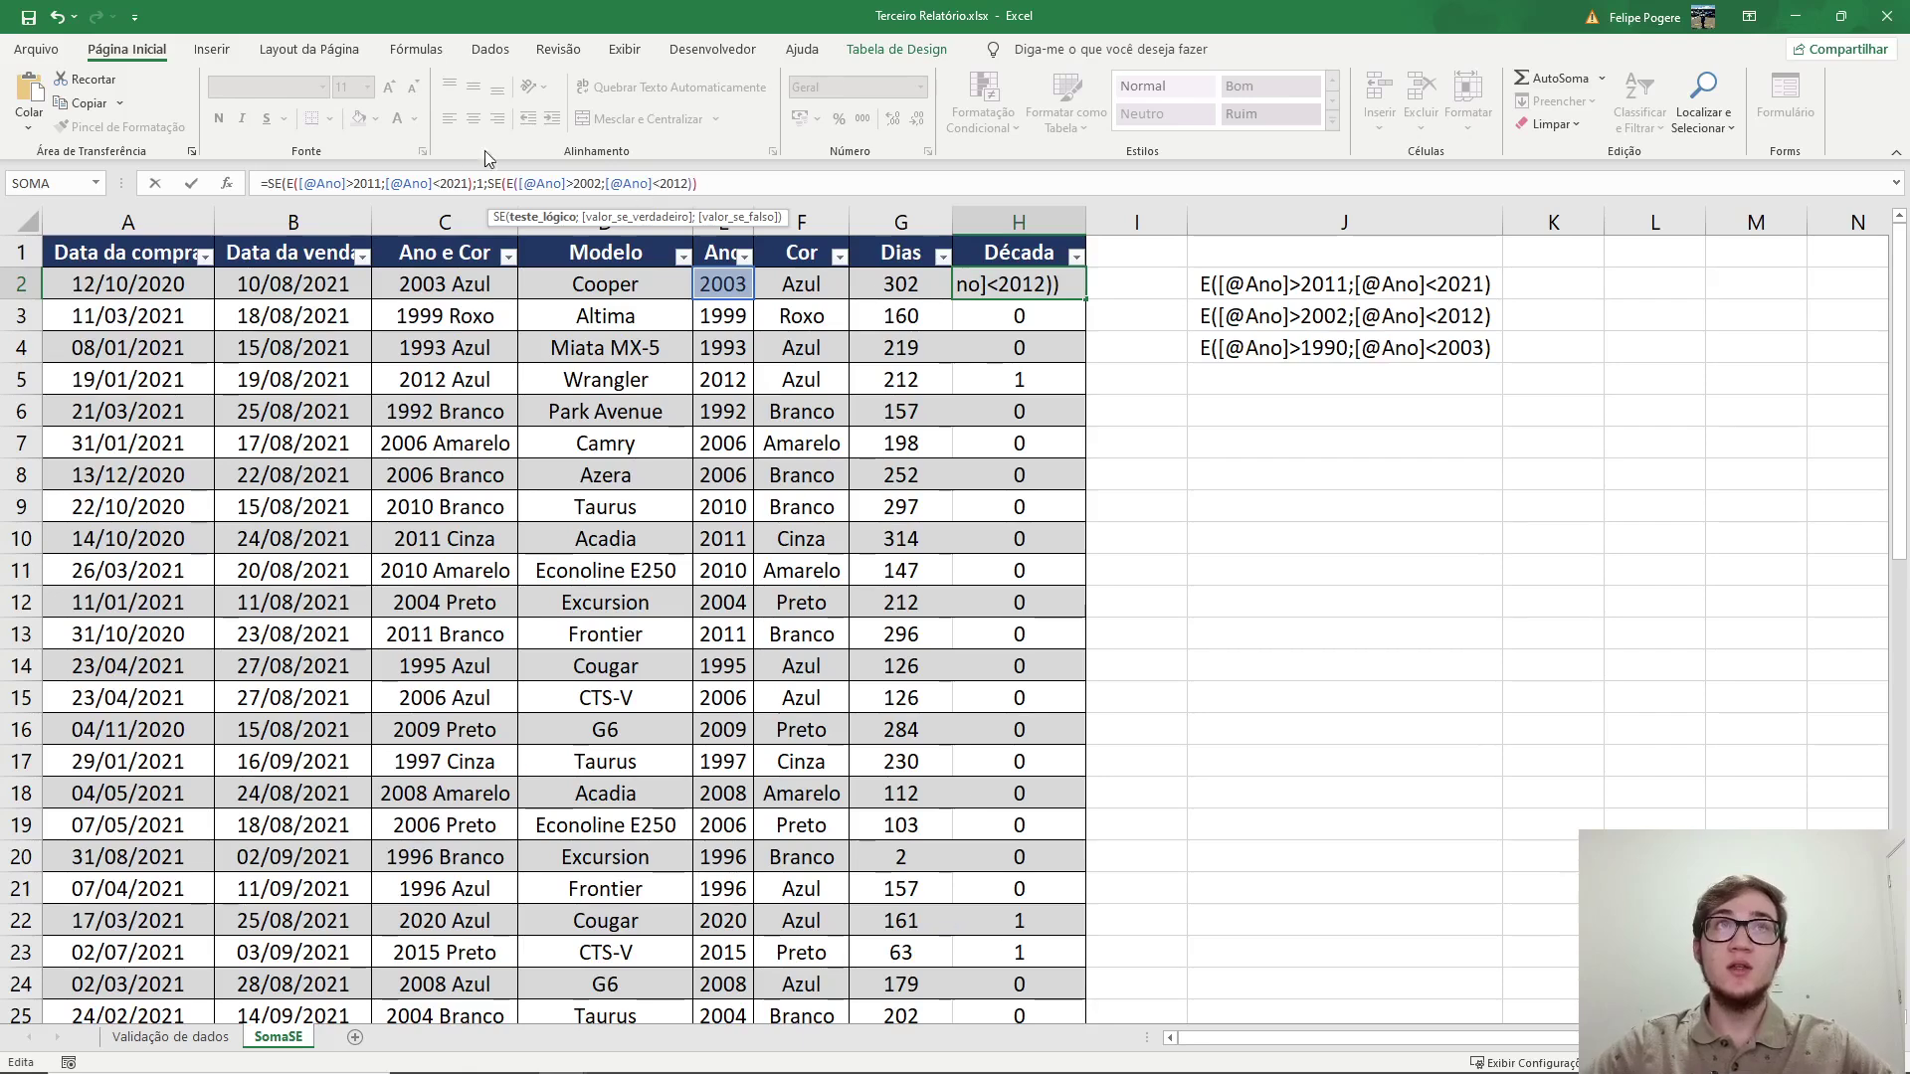
text(;)
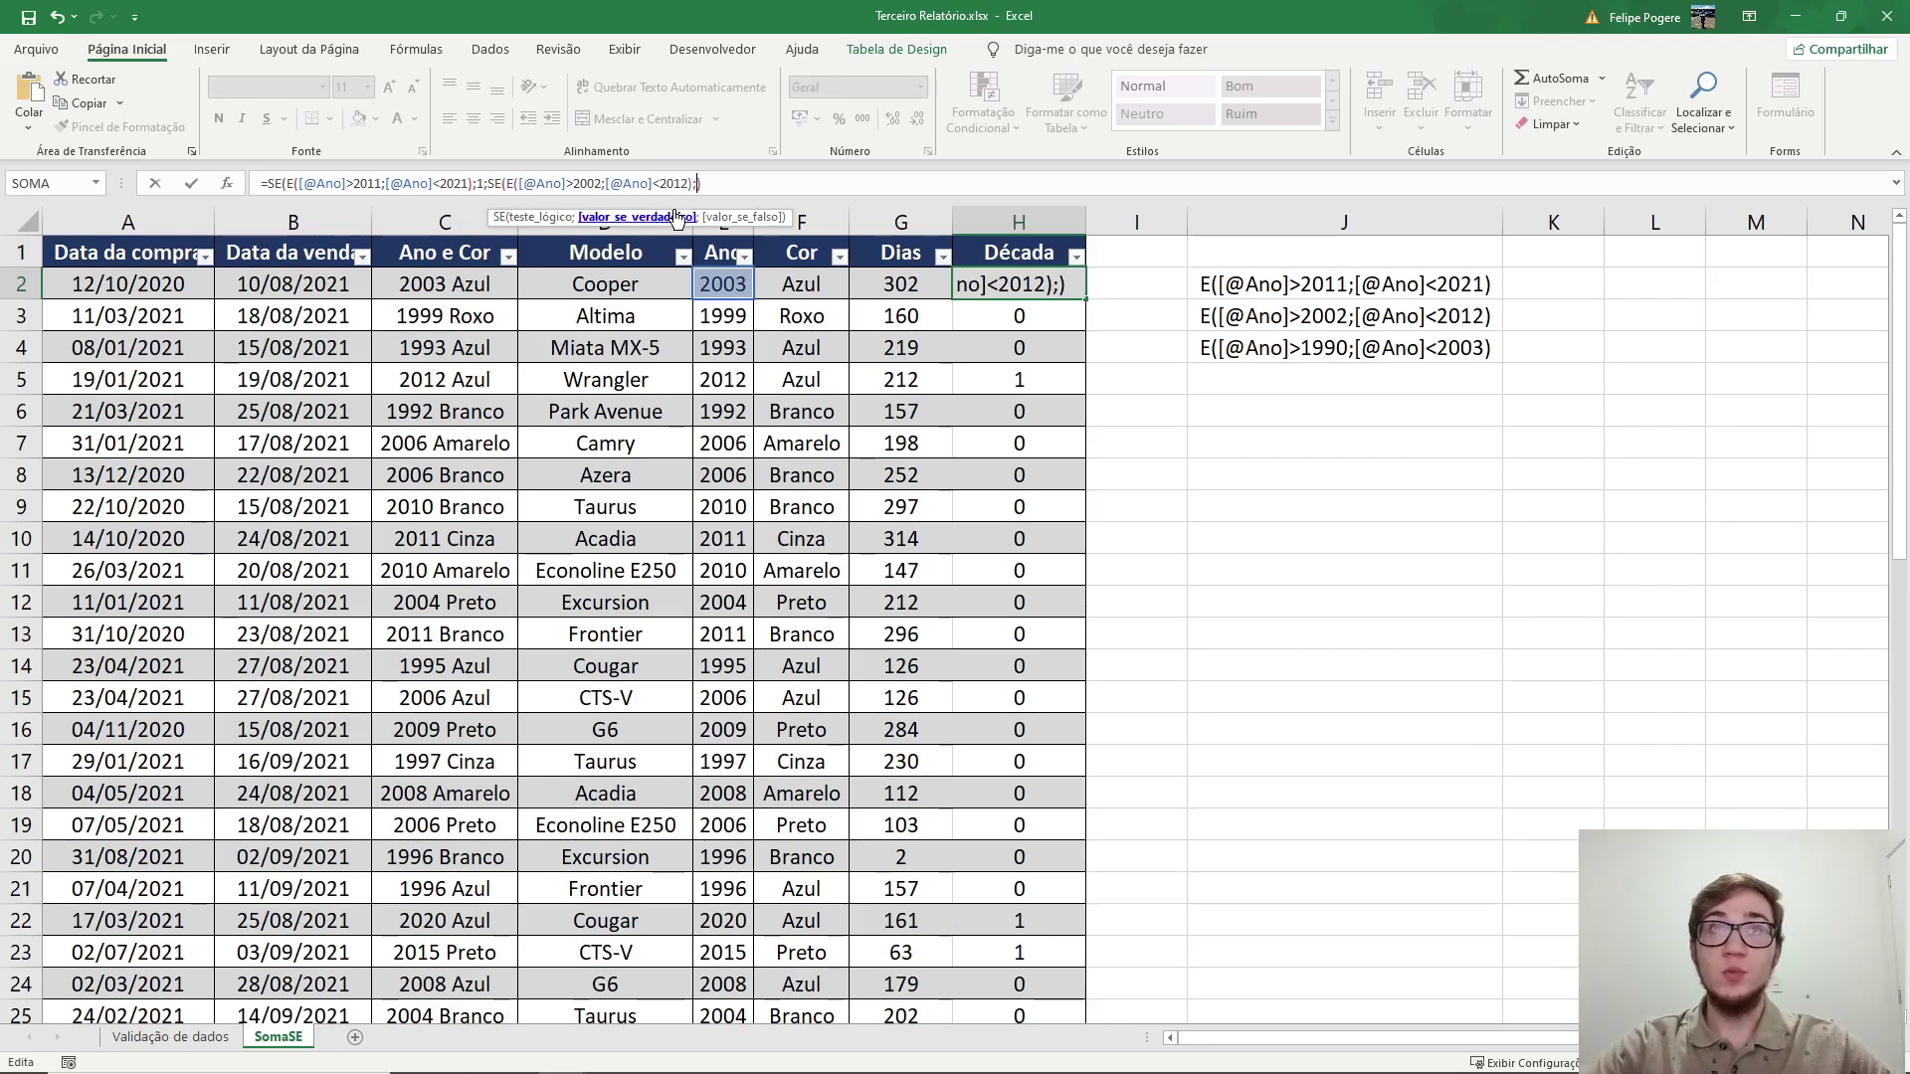
text(2)
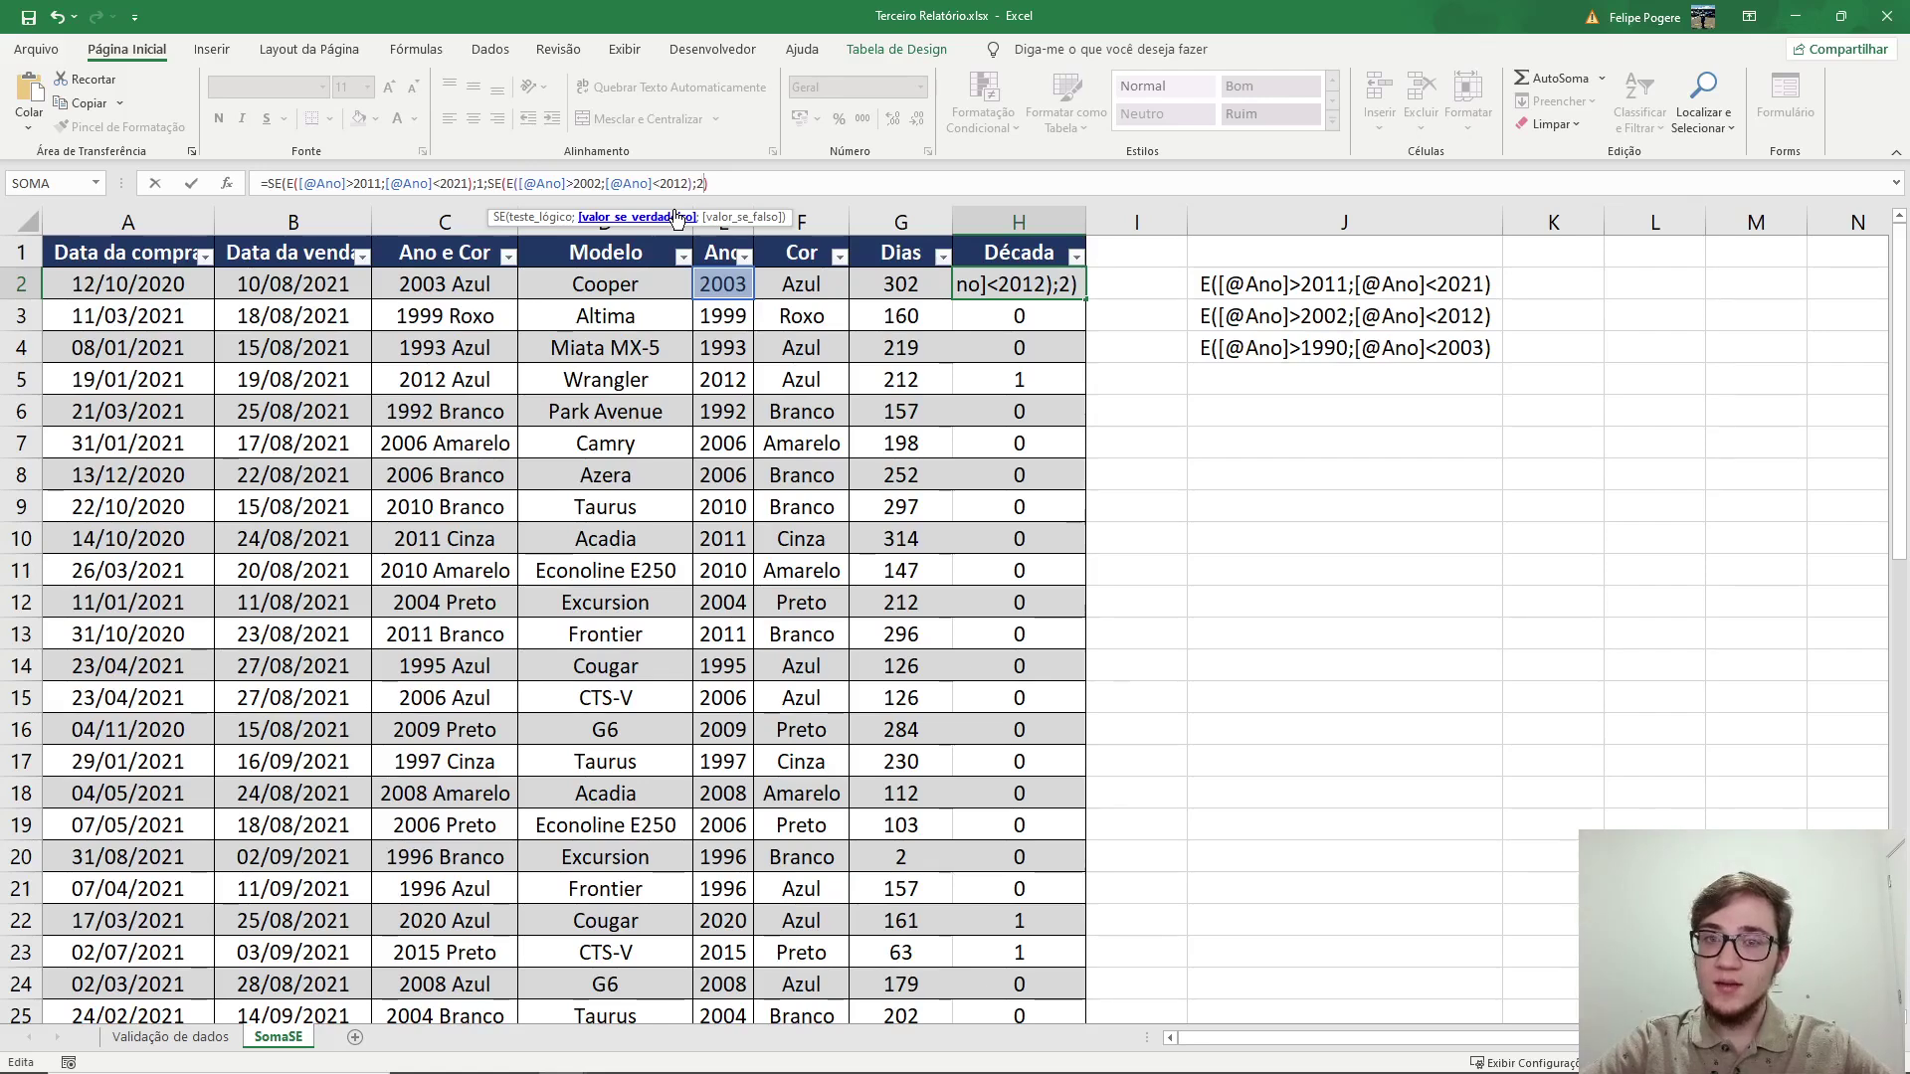
text(;0)
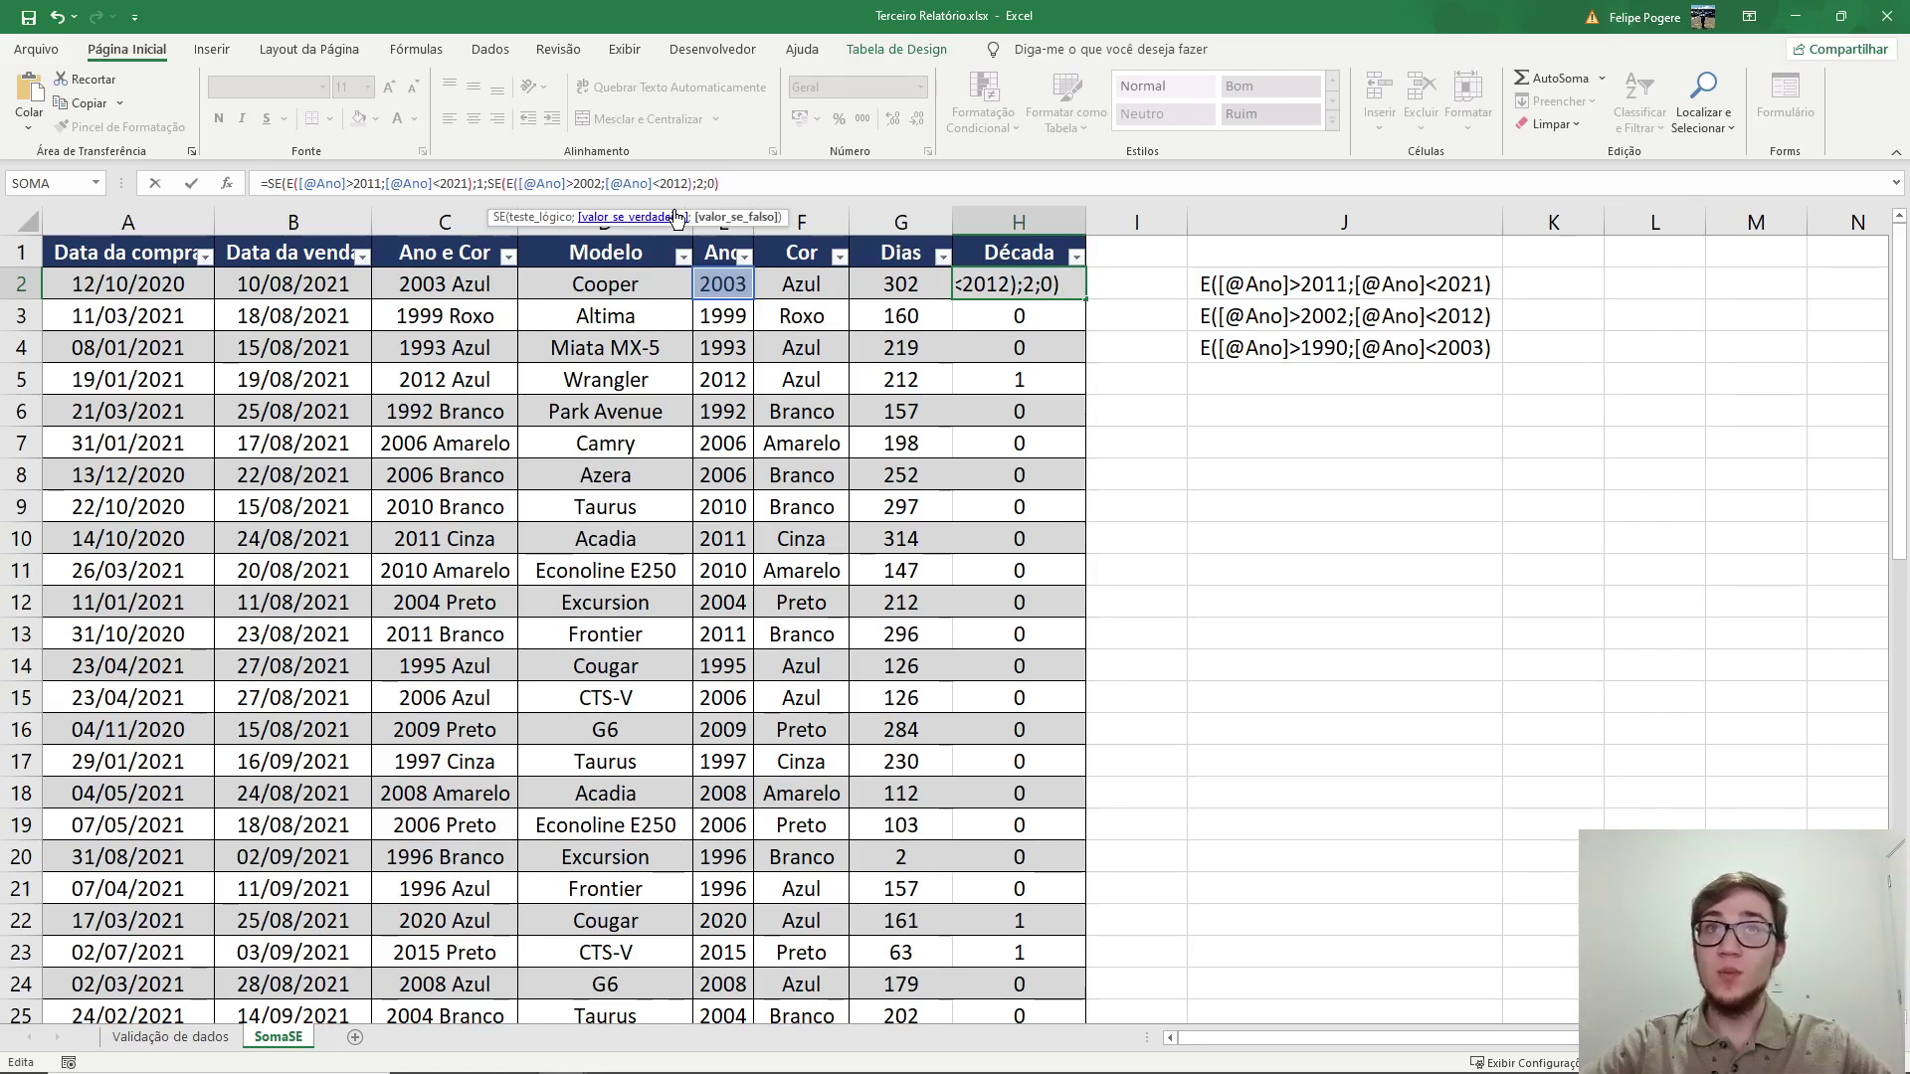
click(778, 182)
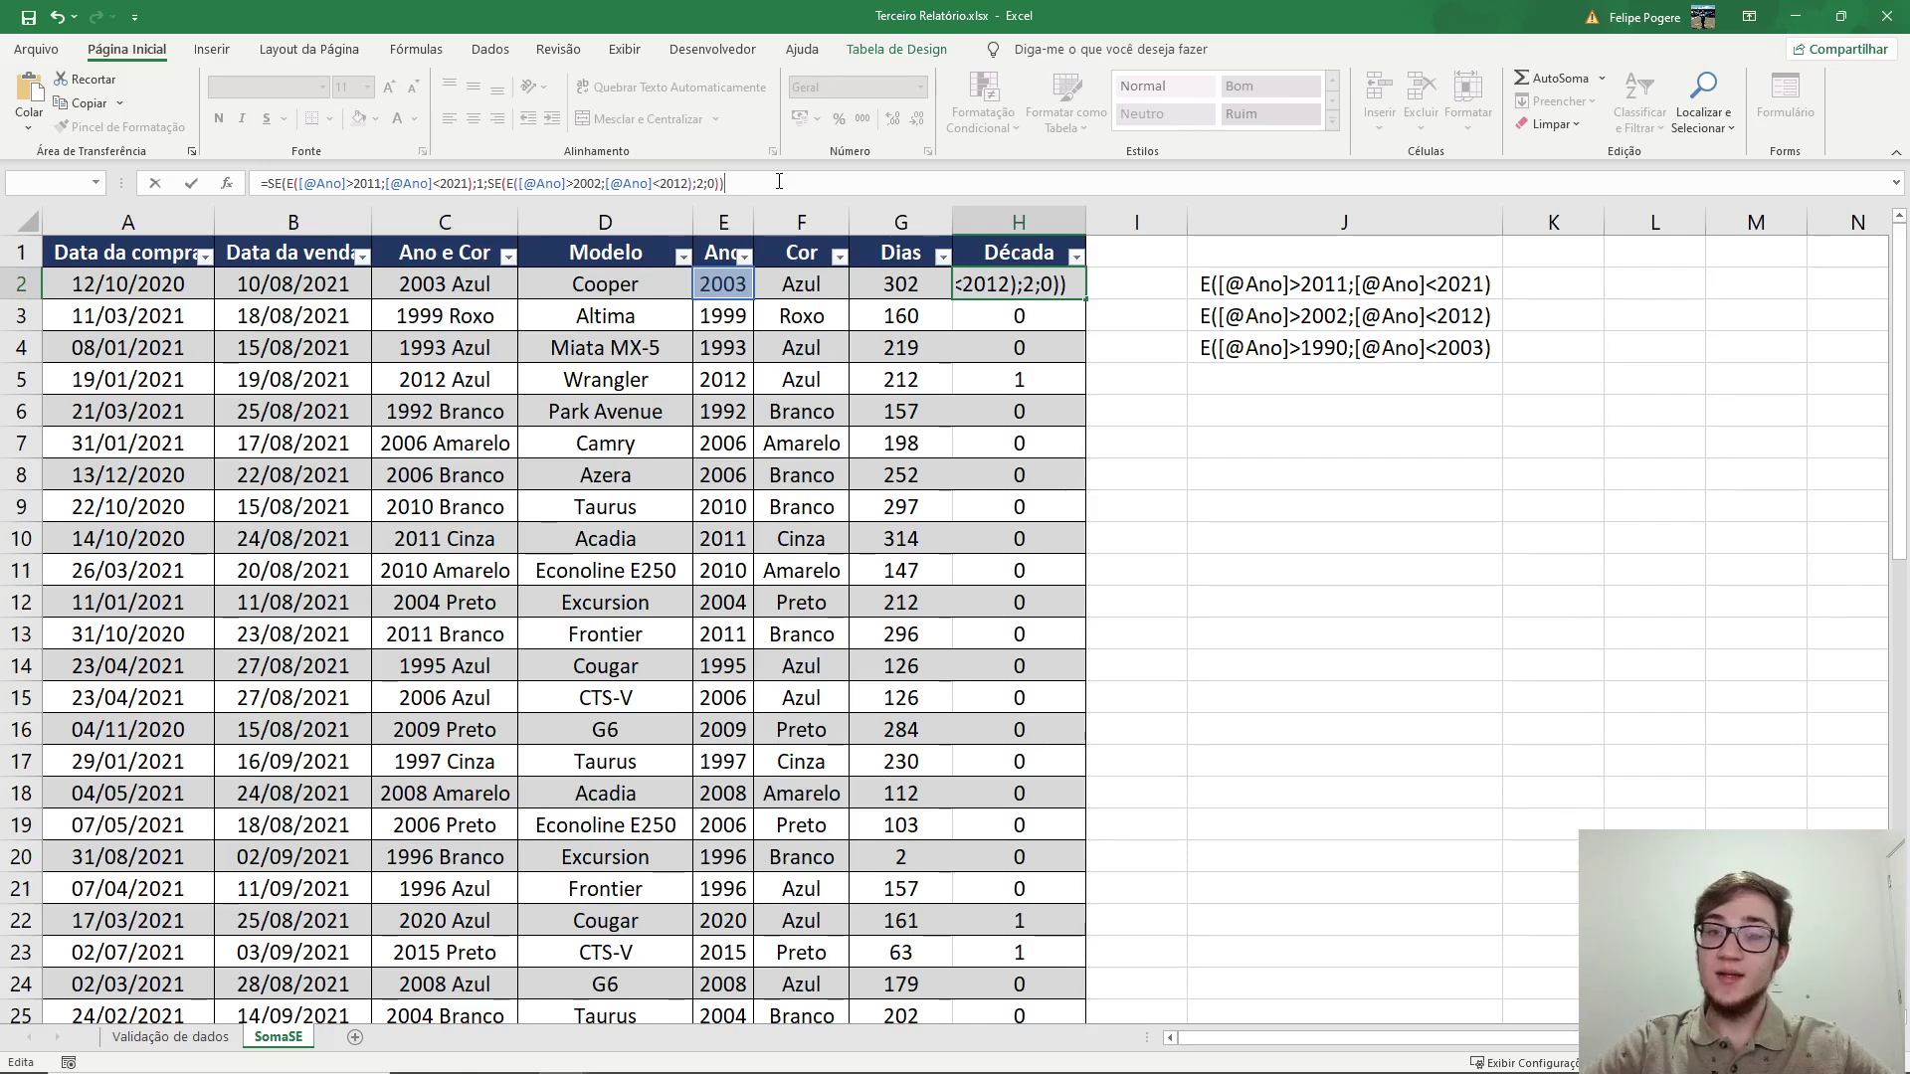
key(Return)
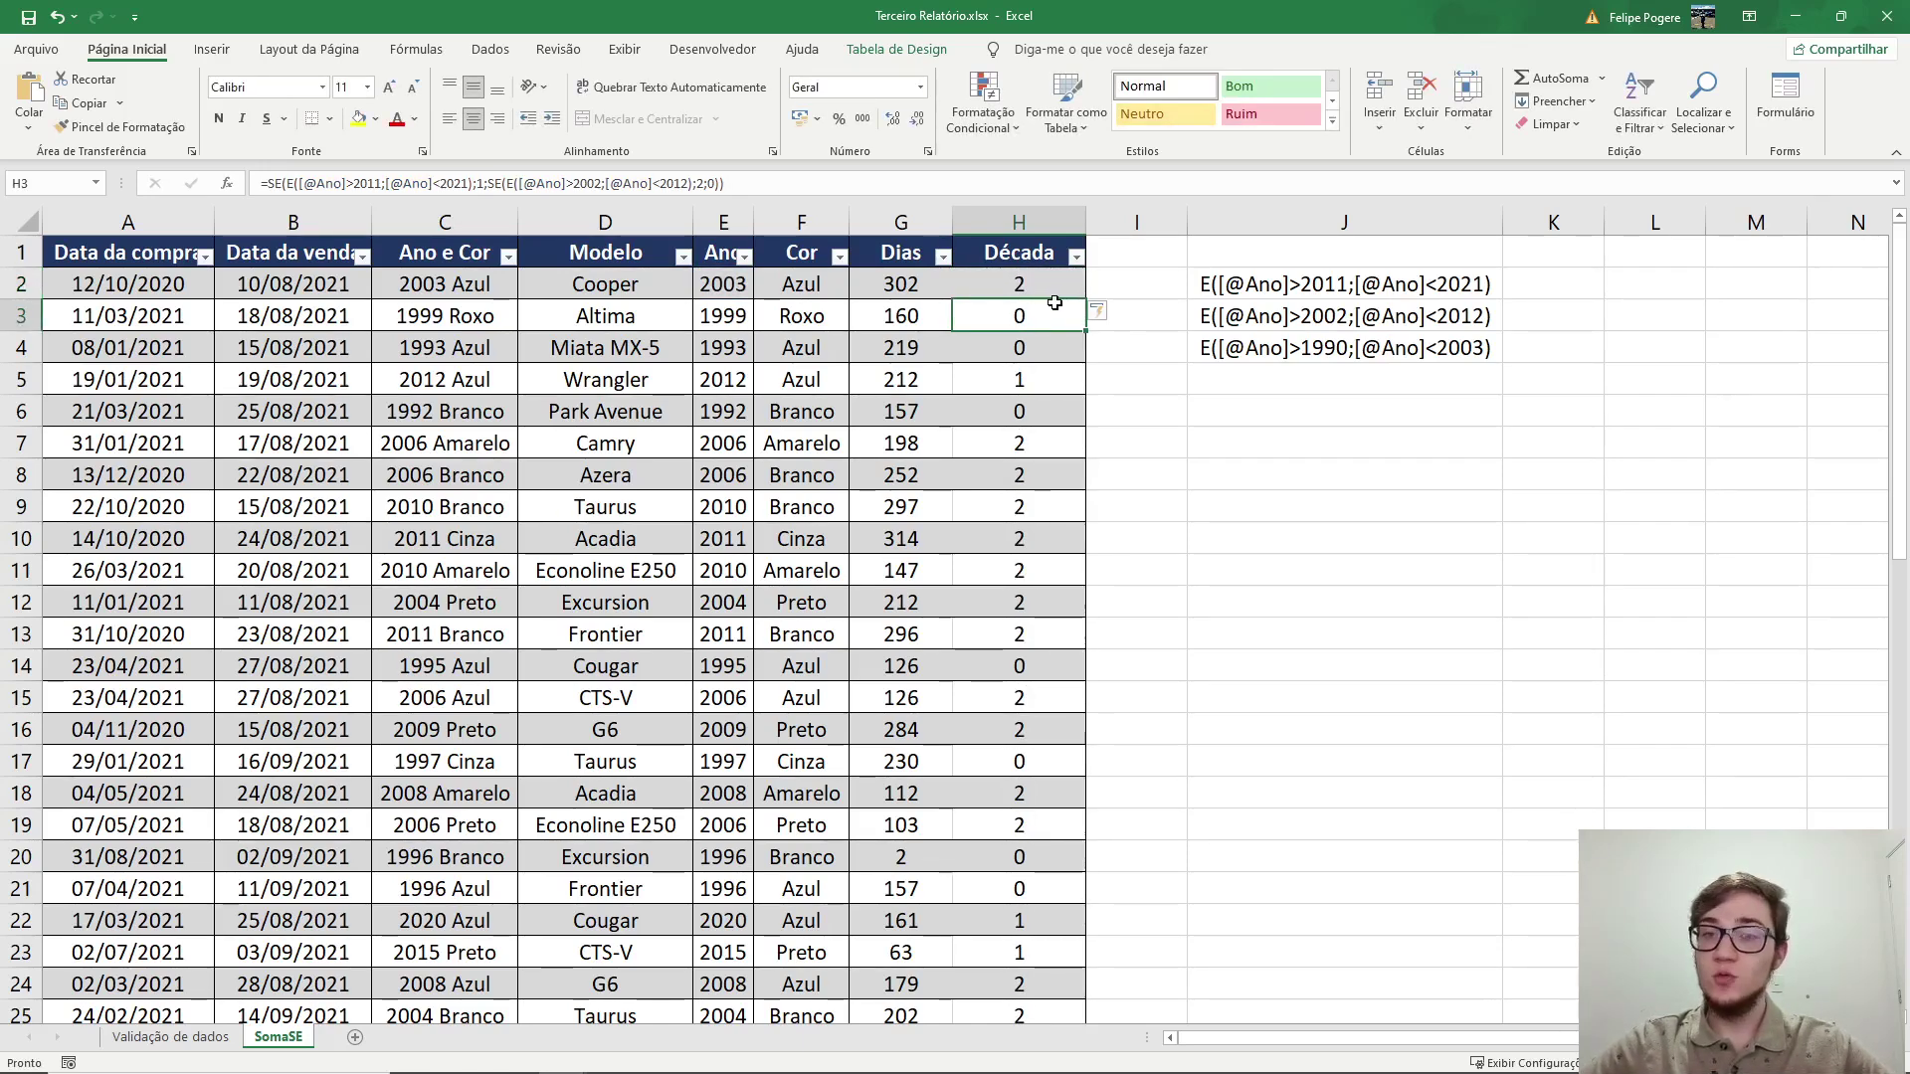
Set the nested SE's value-if-false in the Década formula to 3
click(1370, 316)
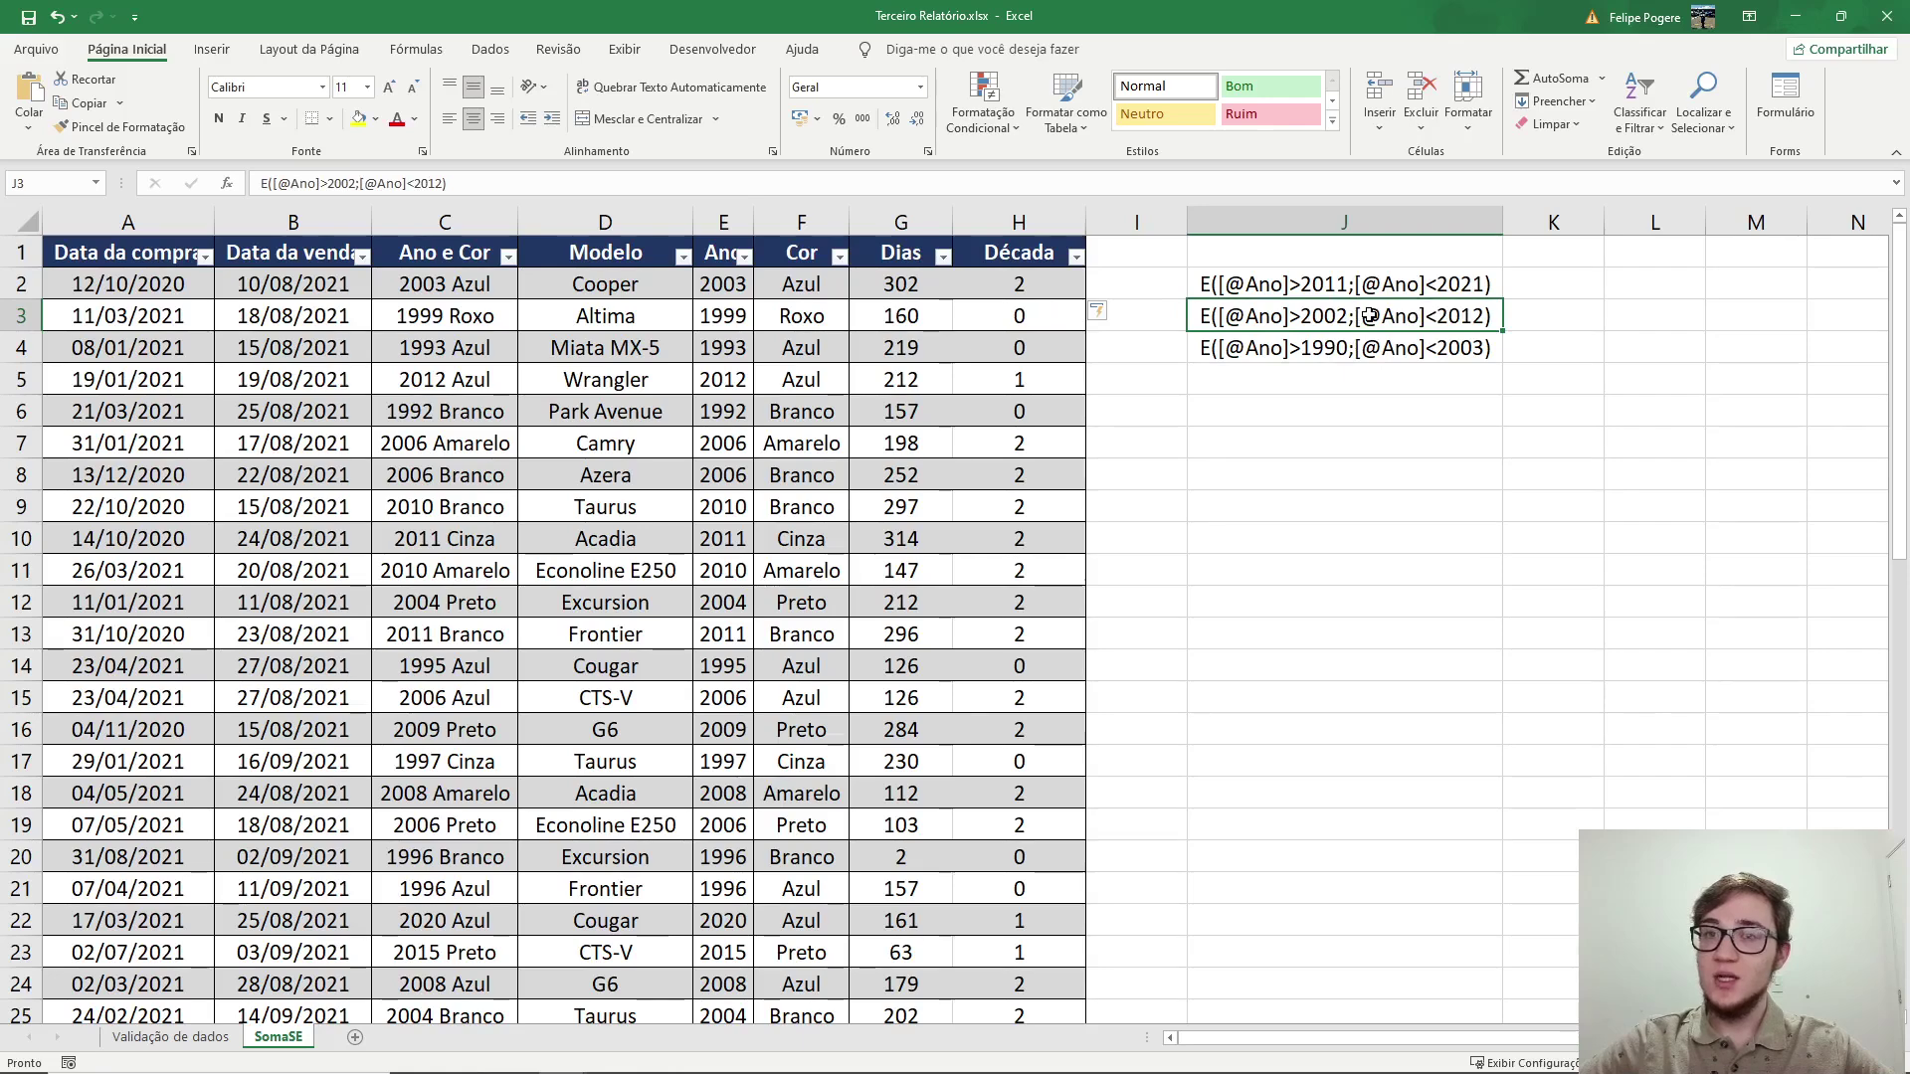
key(Down)
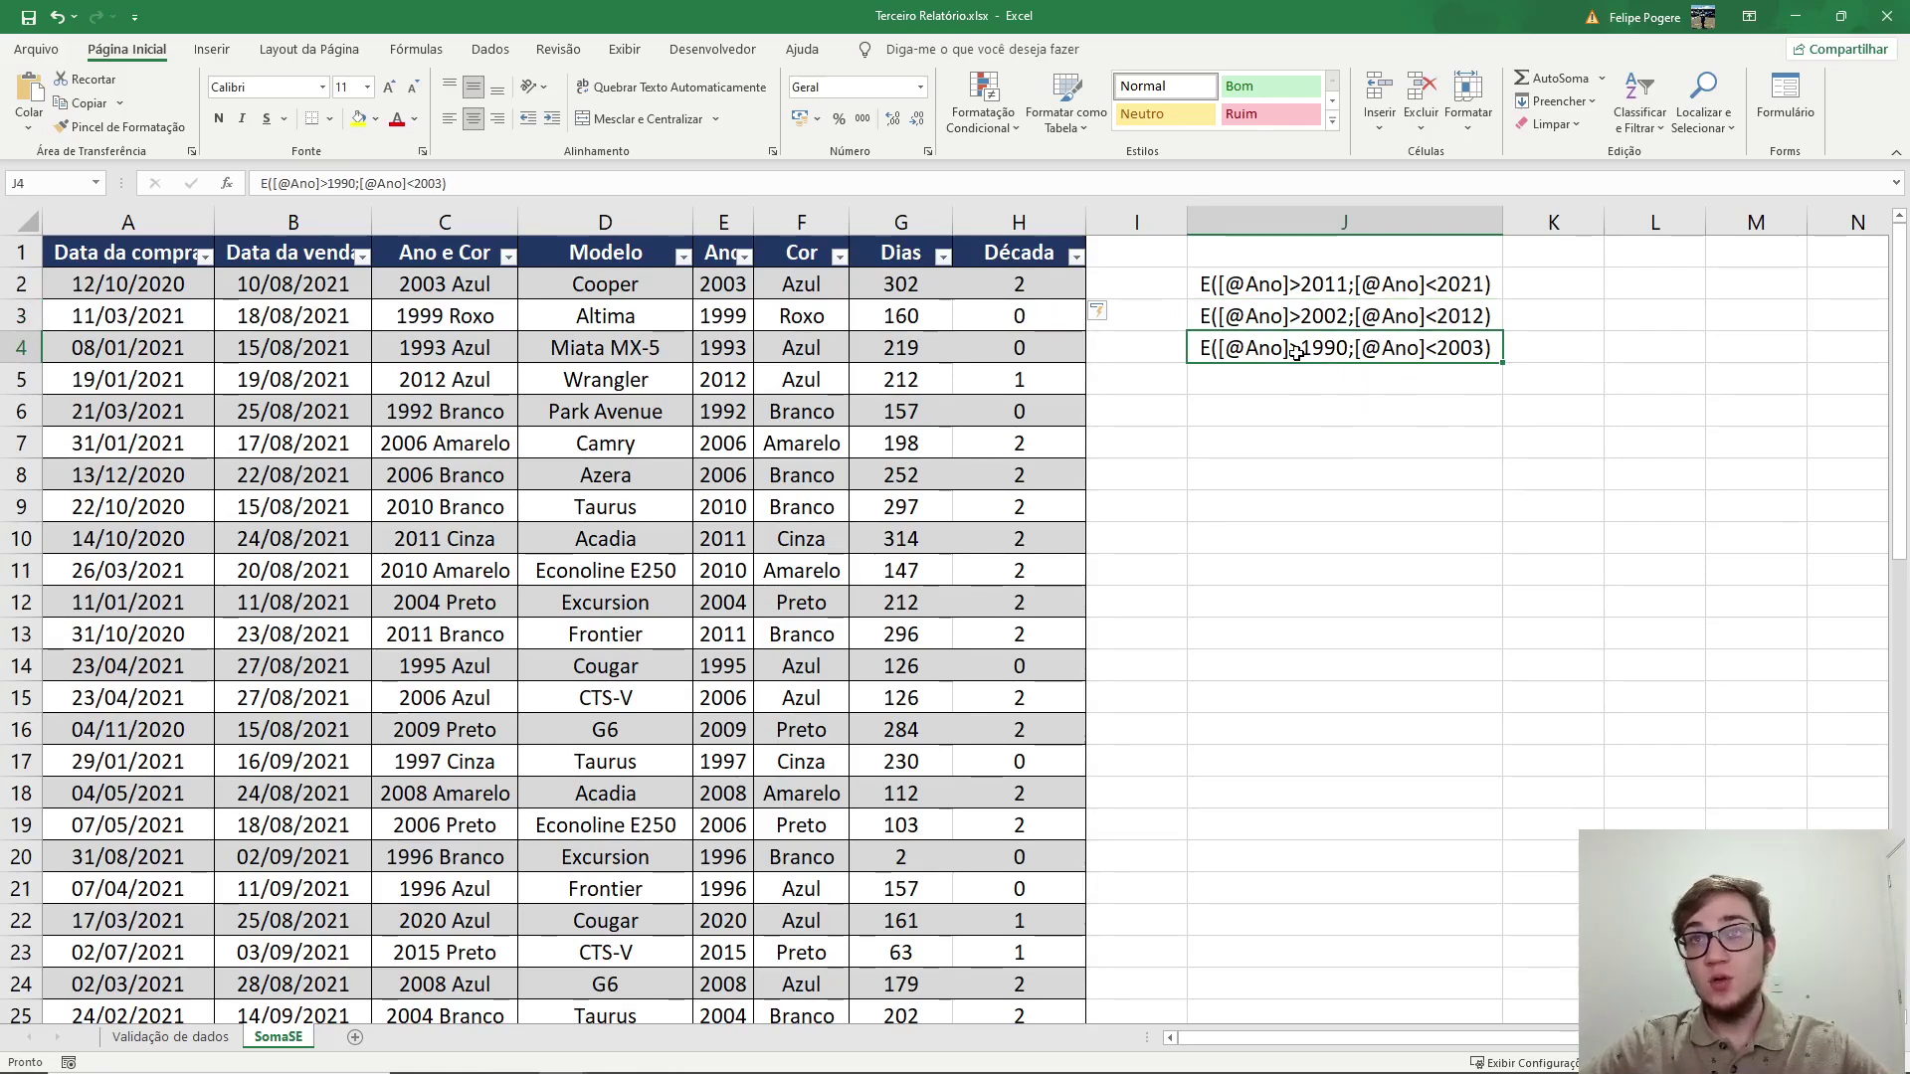
click(1045, 290)
click(714, 184)
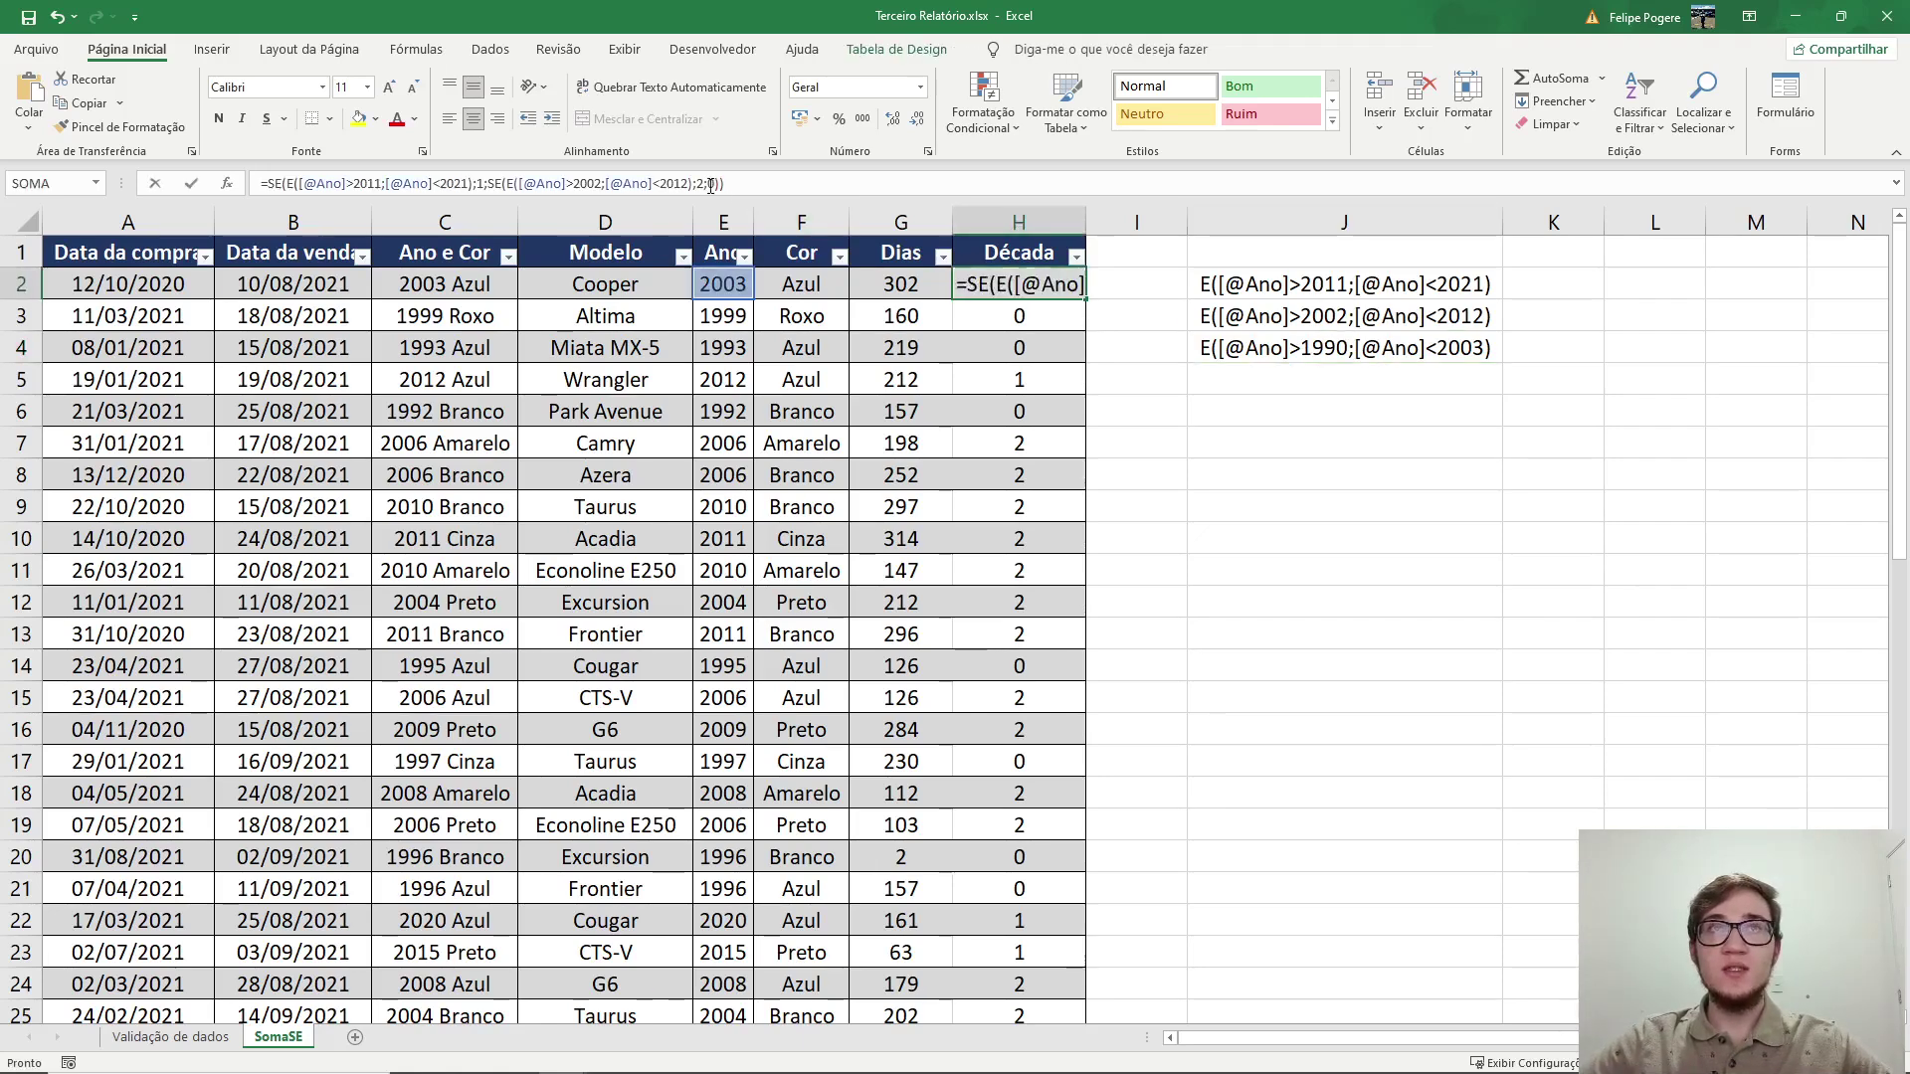
key(BackSpace)
text(3)
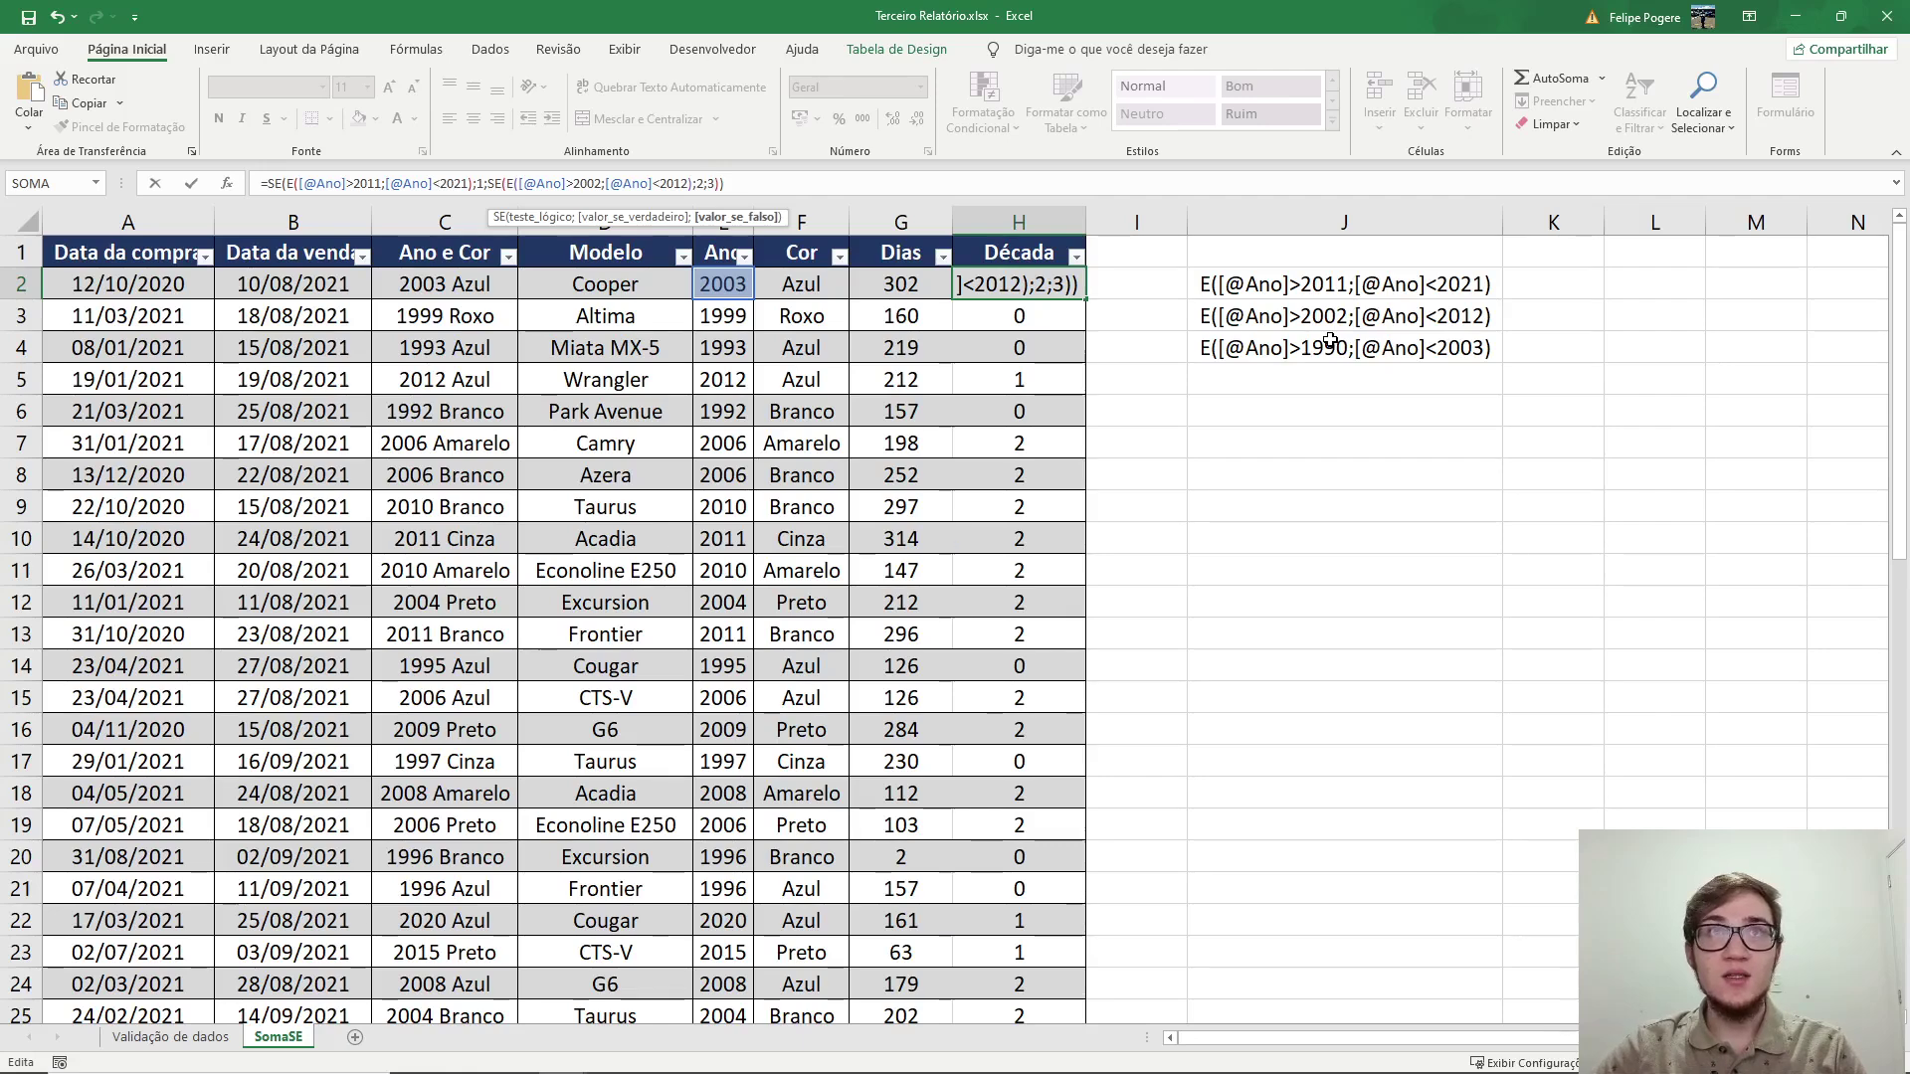
key(Return)
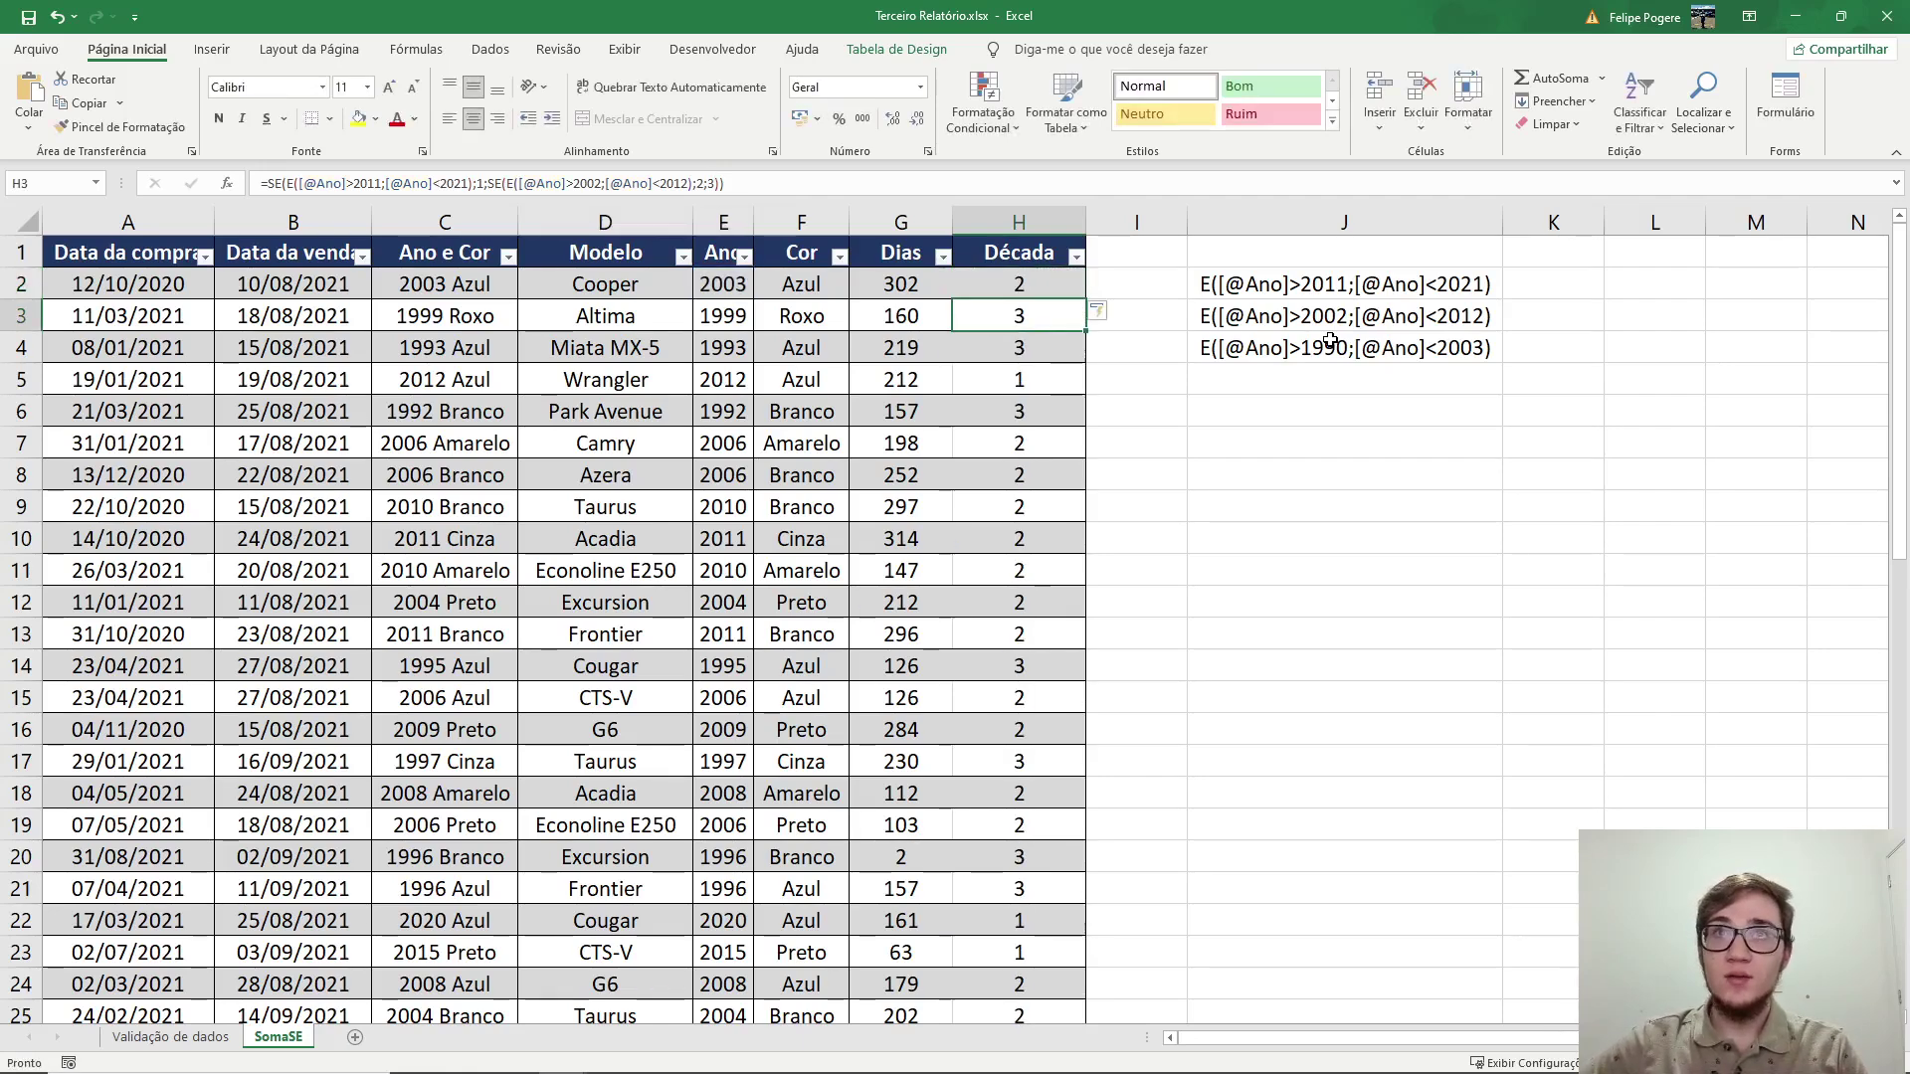
Review the Dias and Década columns down to the last table row
click(904, 280)
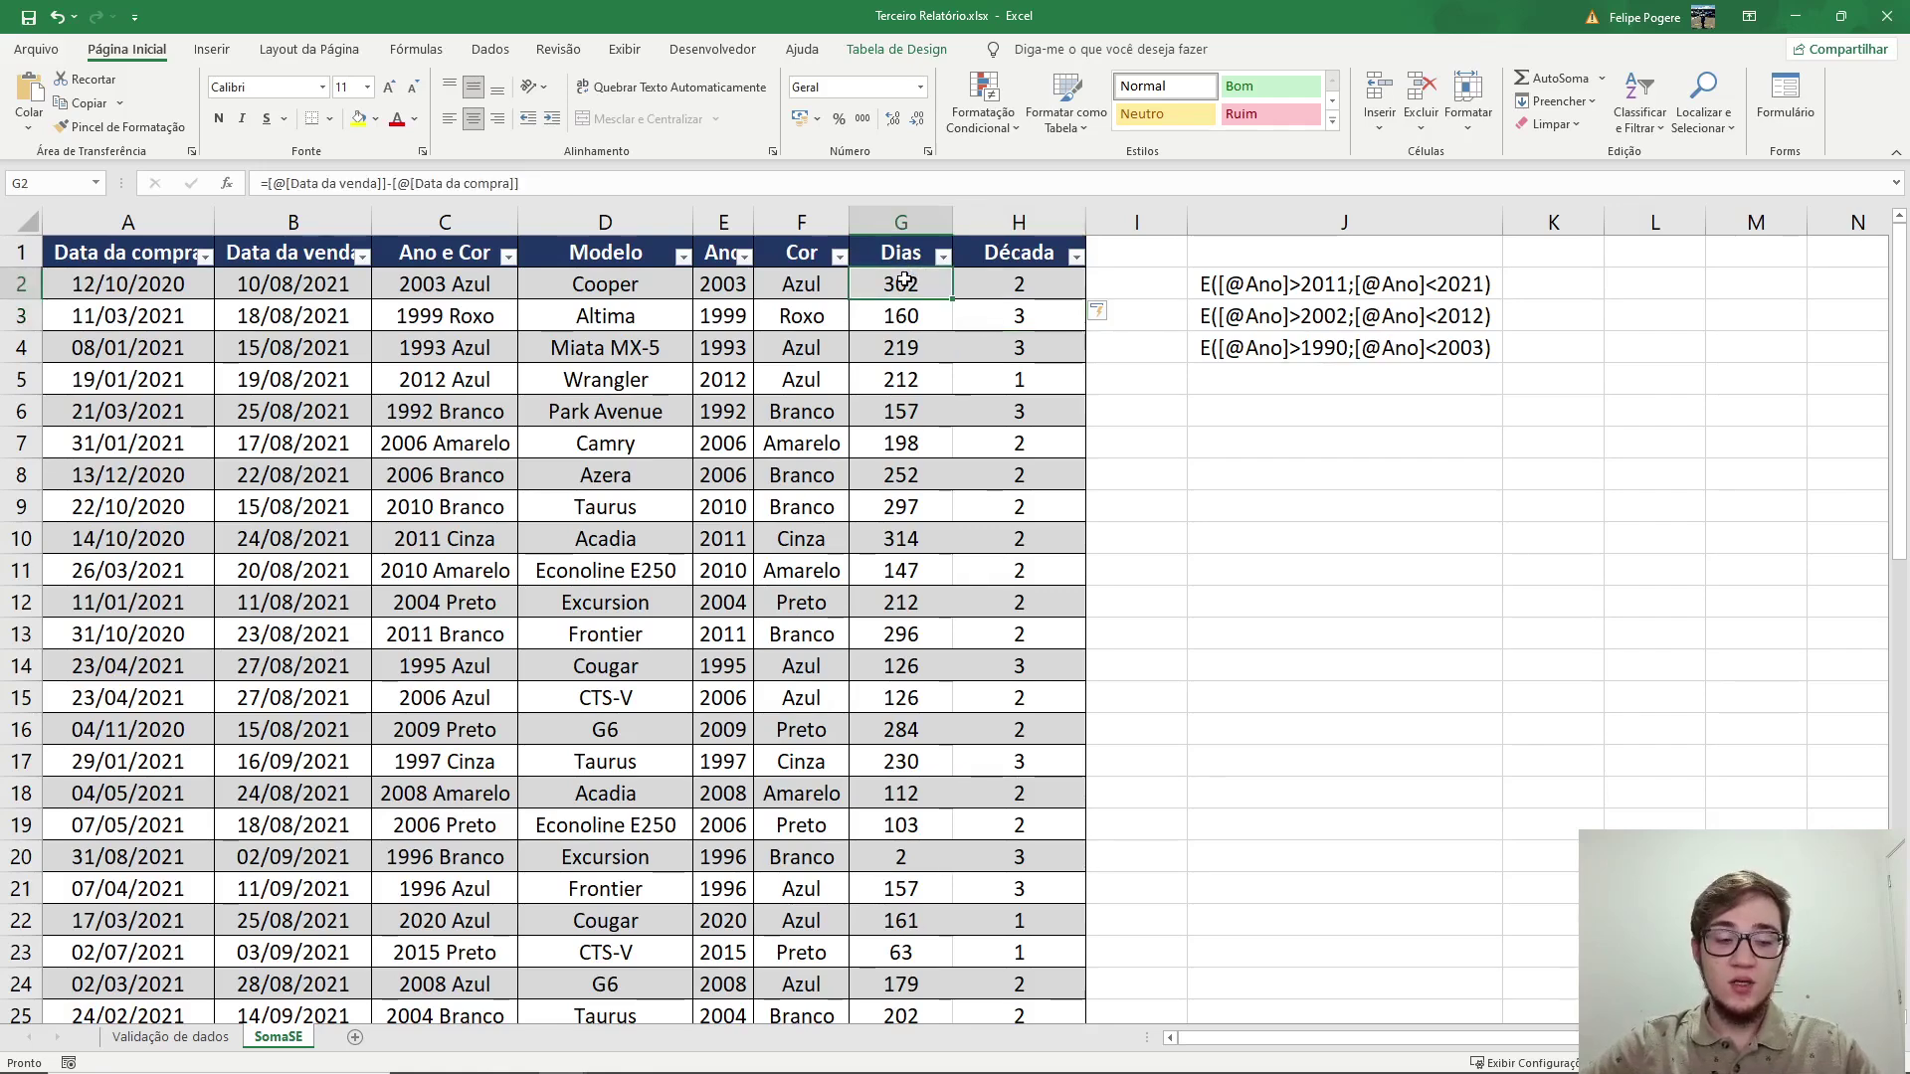
key(ctrl+shift+Down)
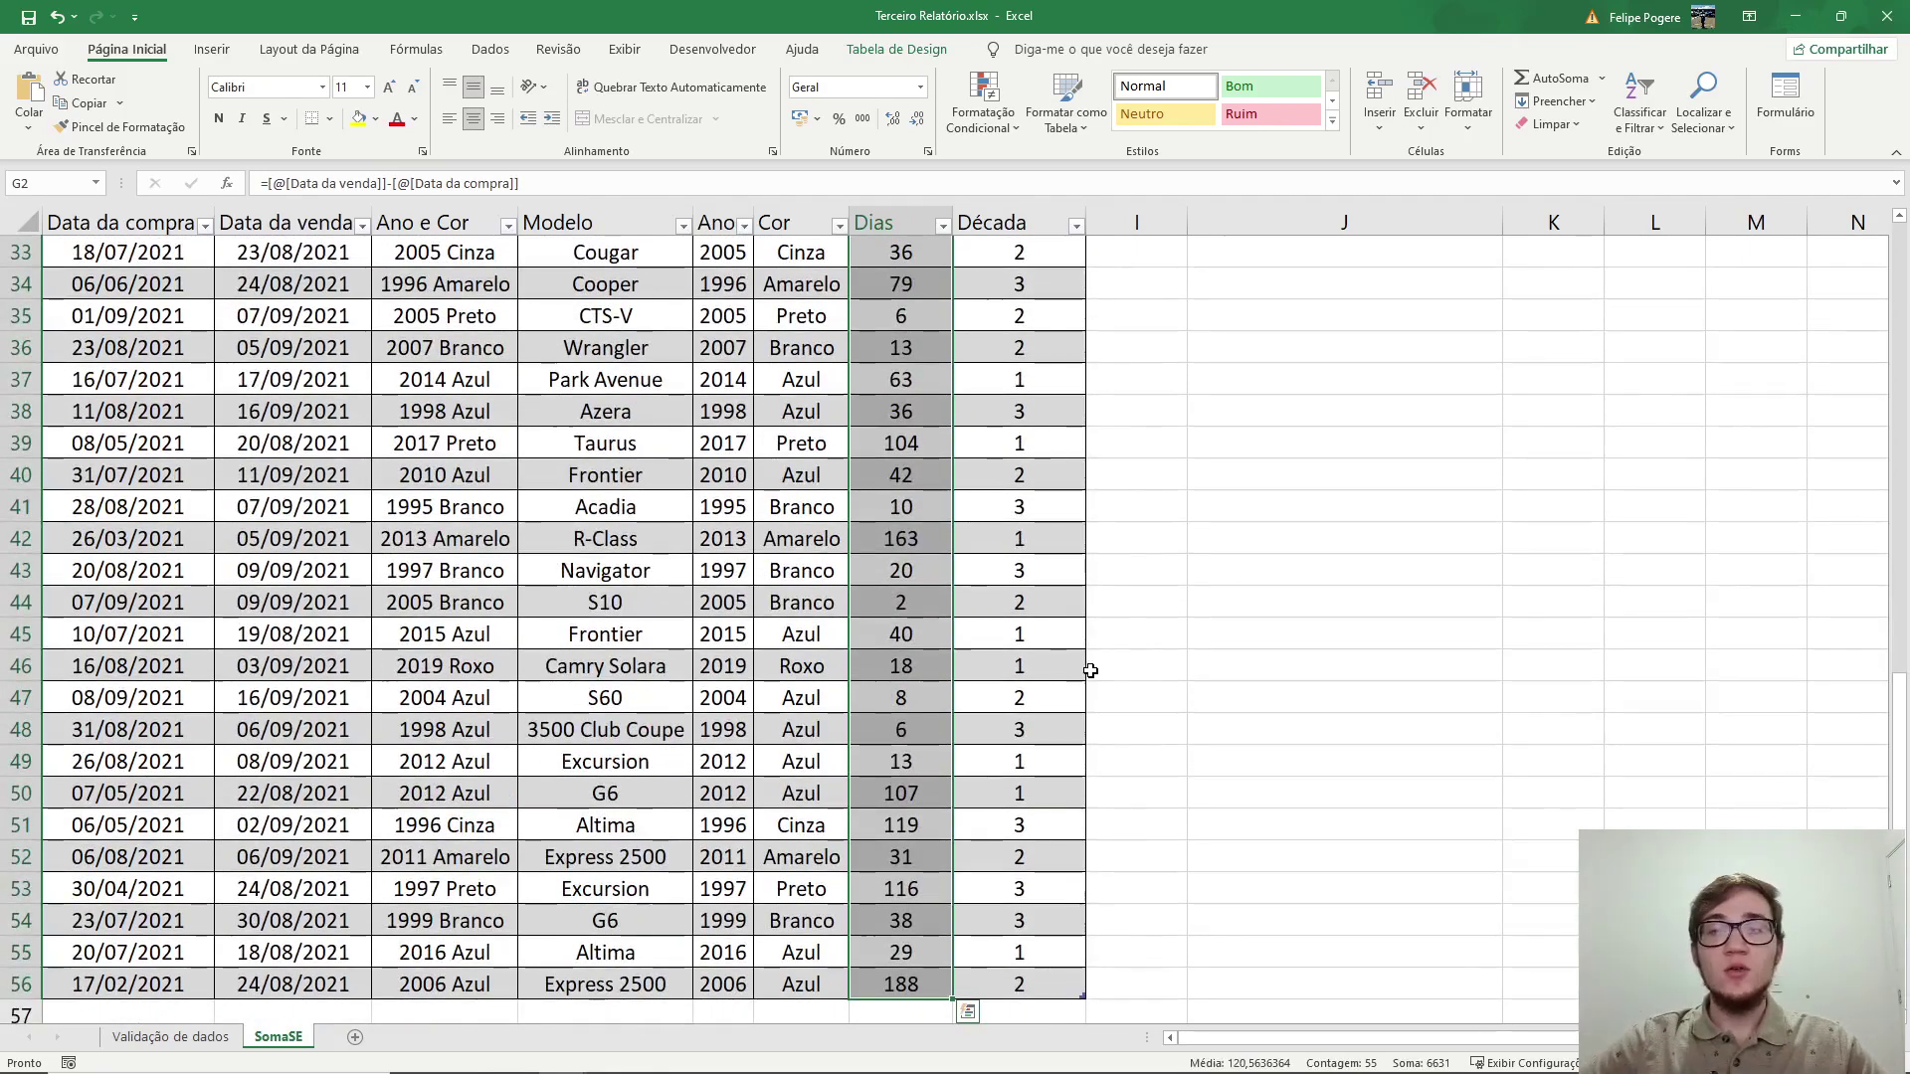
click(1005, 976)
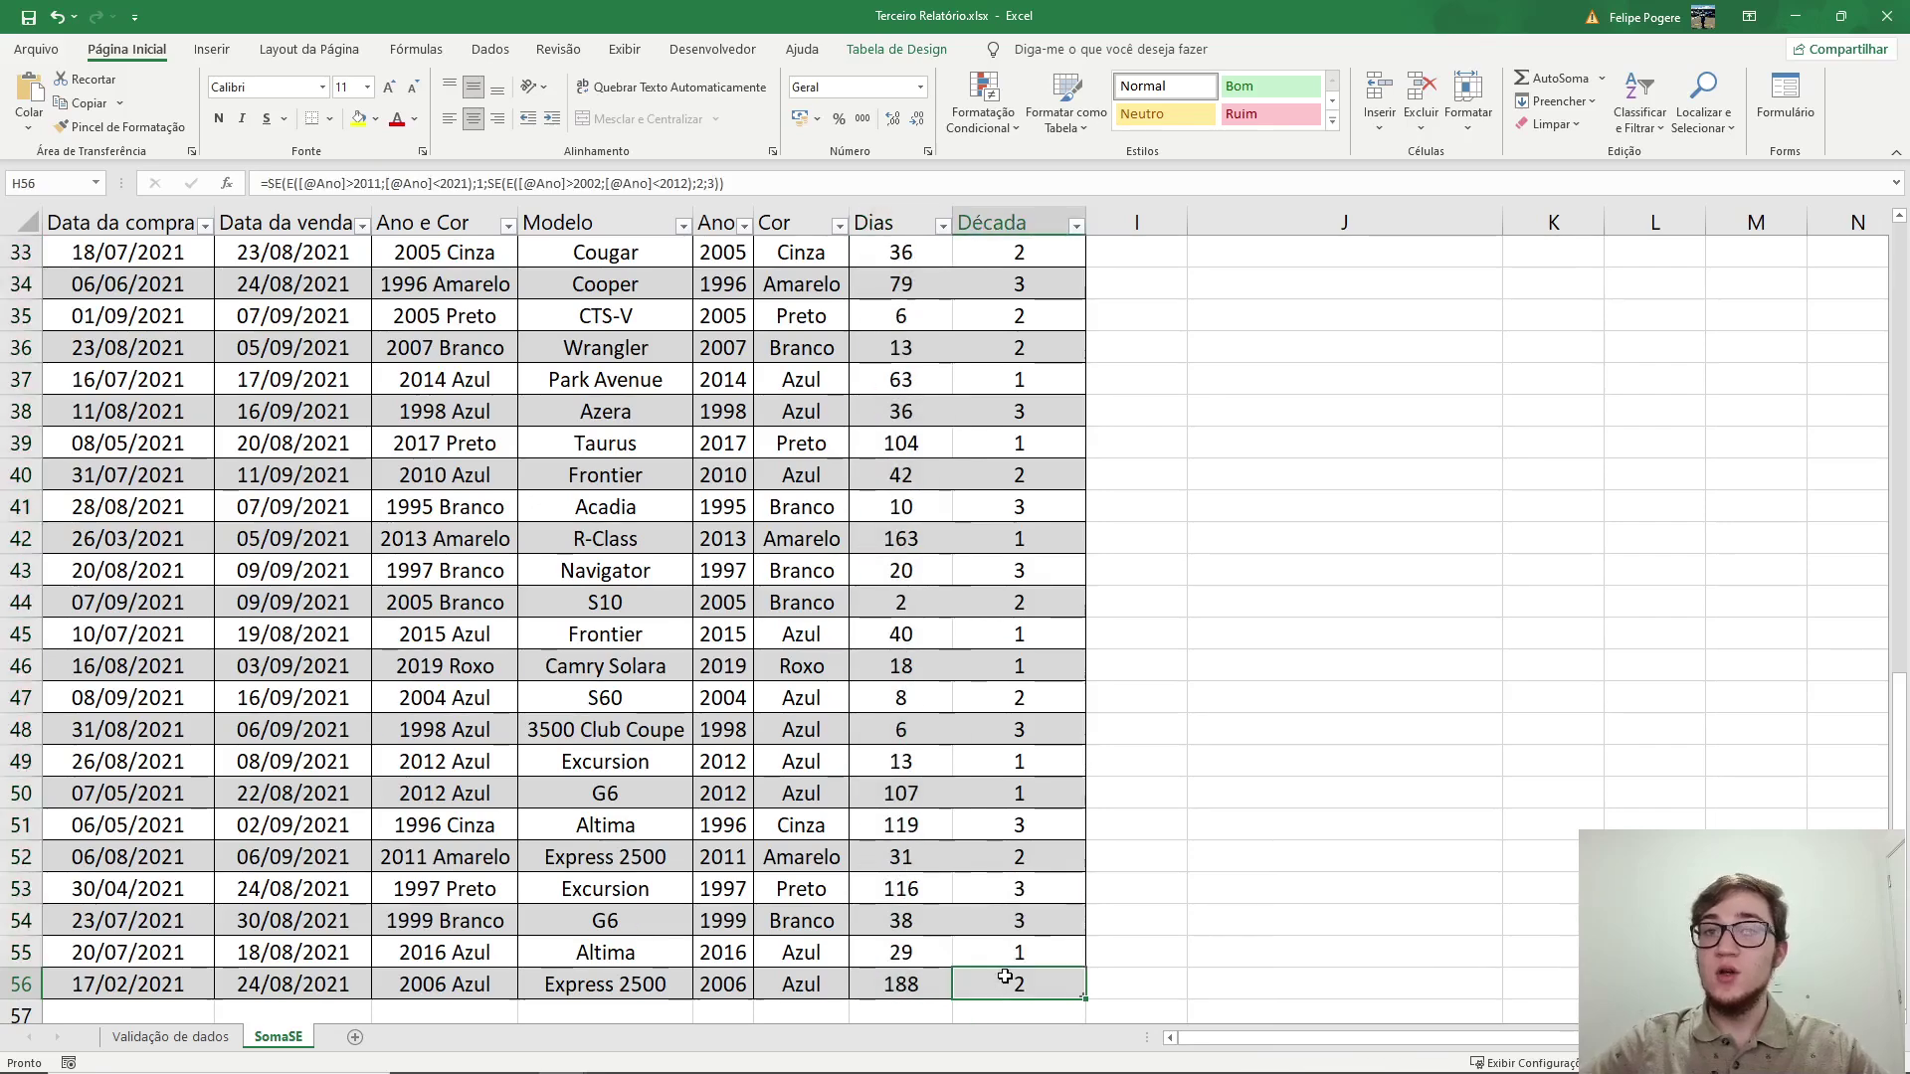
key(ctrl+Up)
key(Down)
key(ctrl+shift+Down)
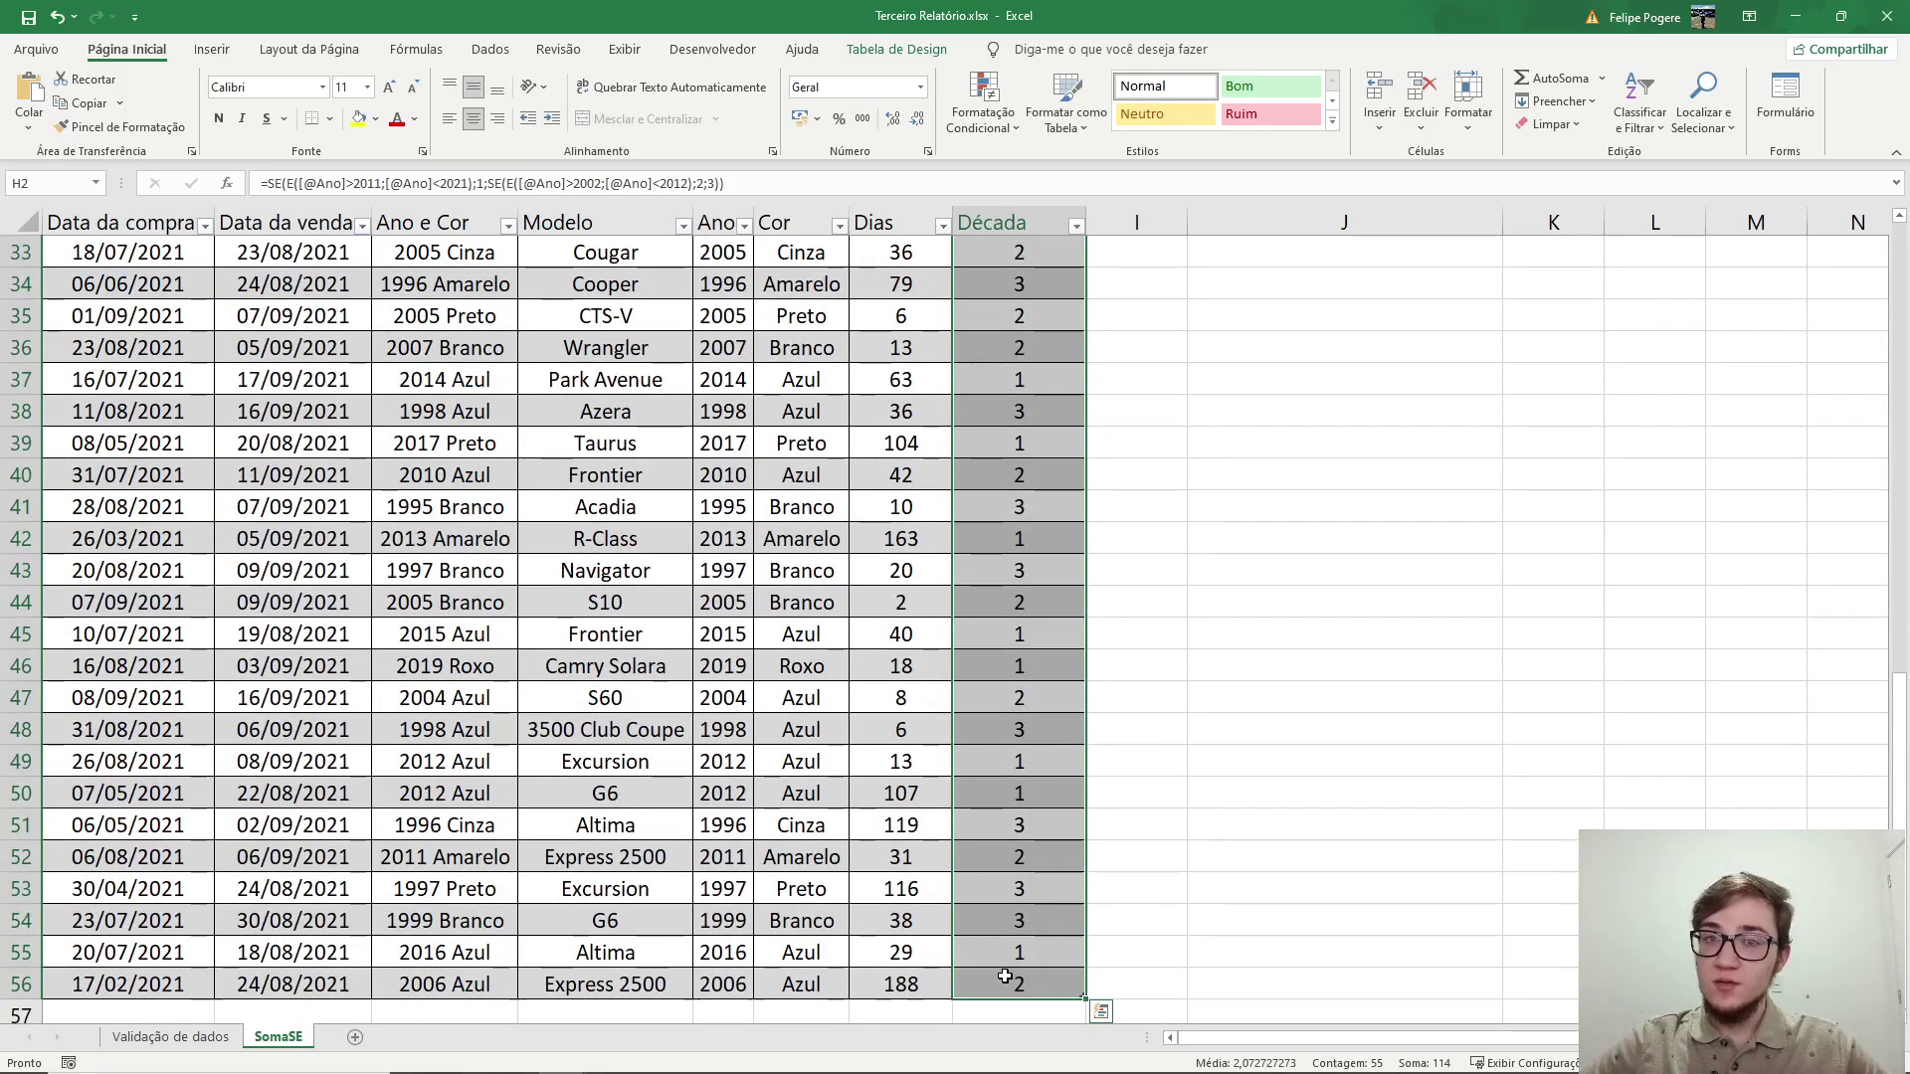
scroll(1004, 976, up, 11)
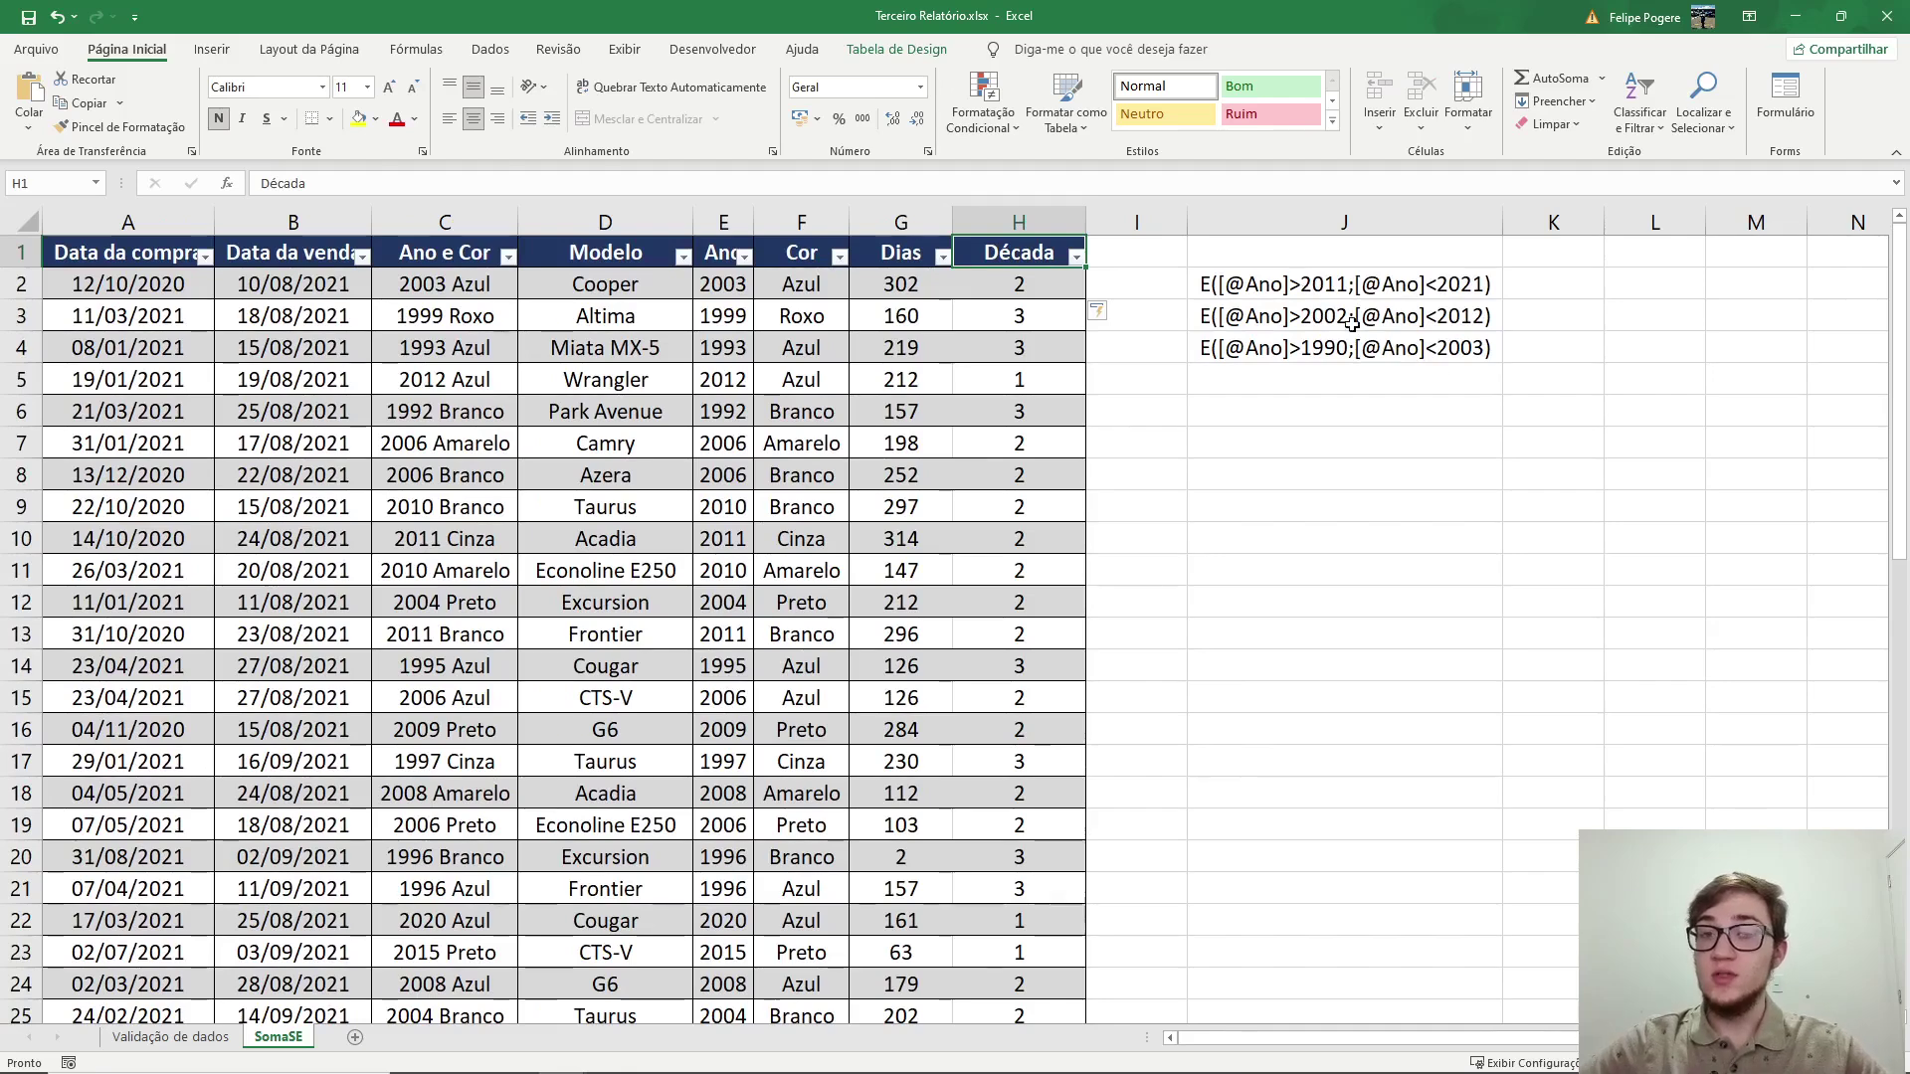
Start a SOMASE formula in K2 for Década atual, using the table's Década column as the criteria range
click(1274, 258)
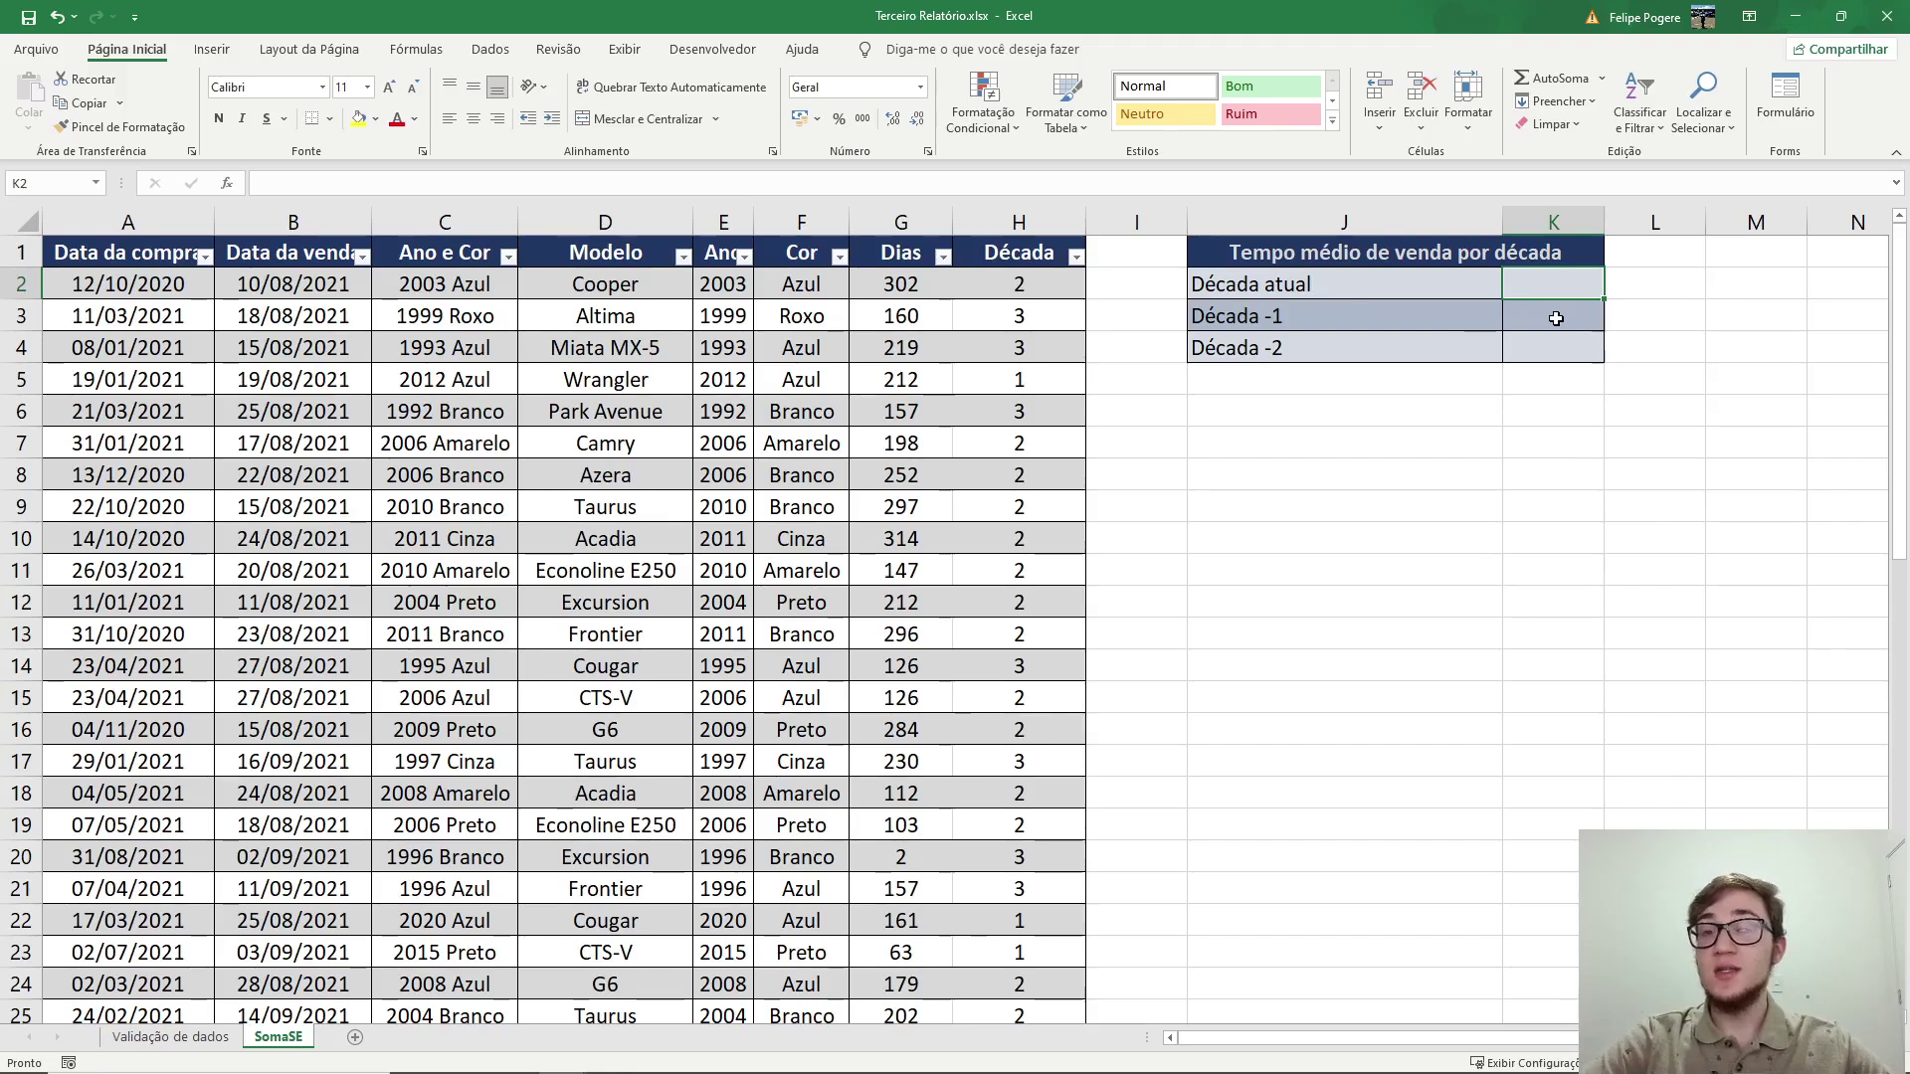
text(=)
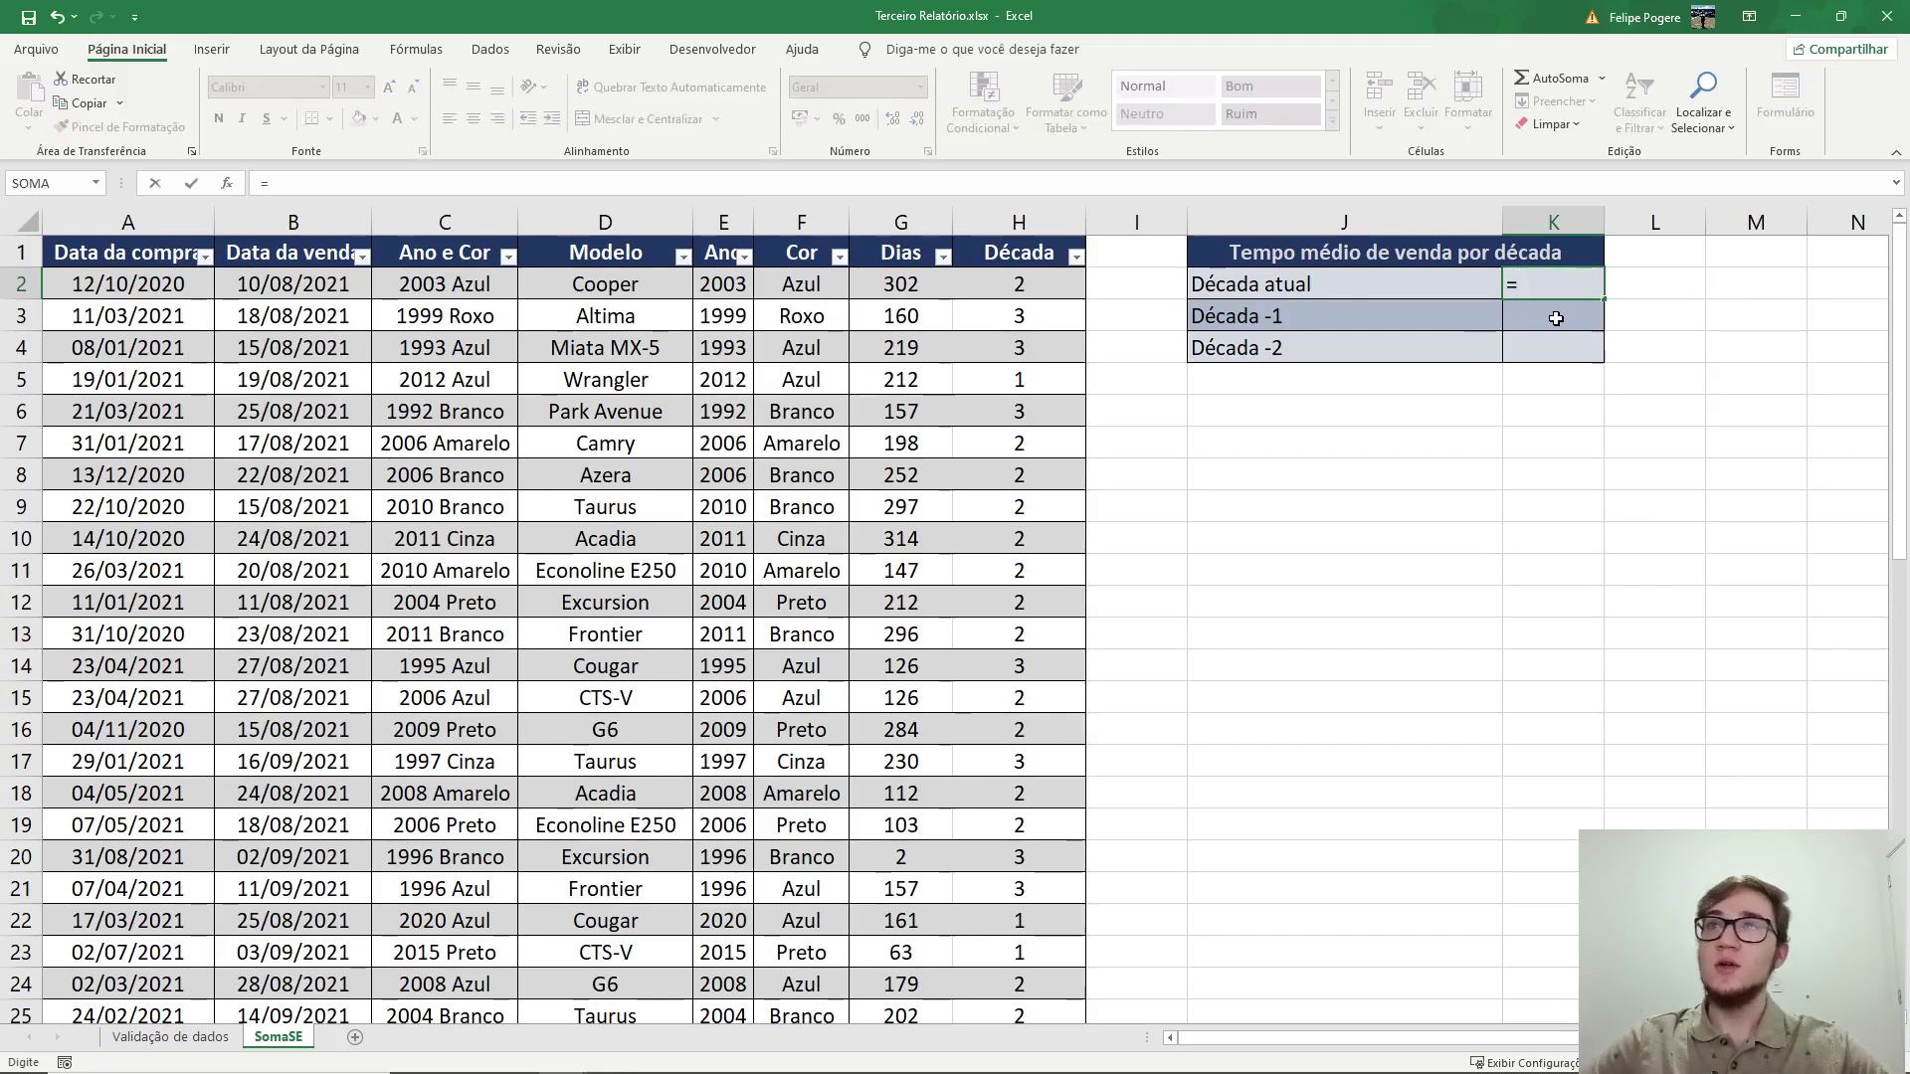
text(soma)
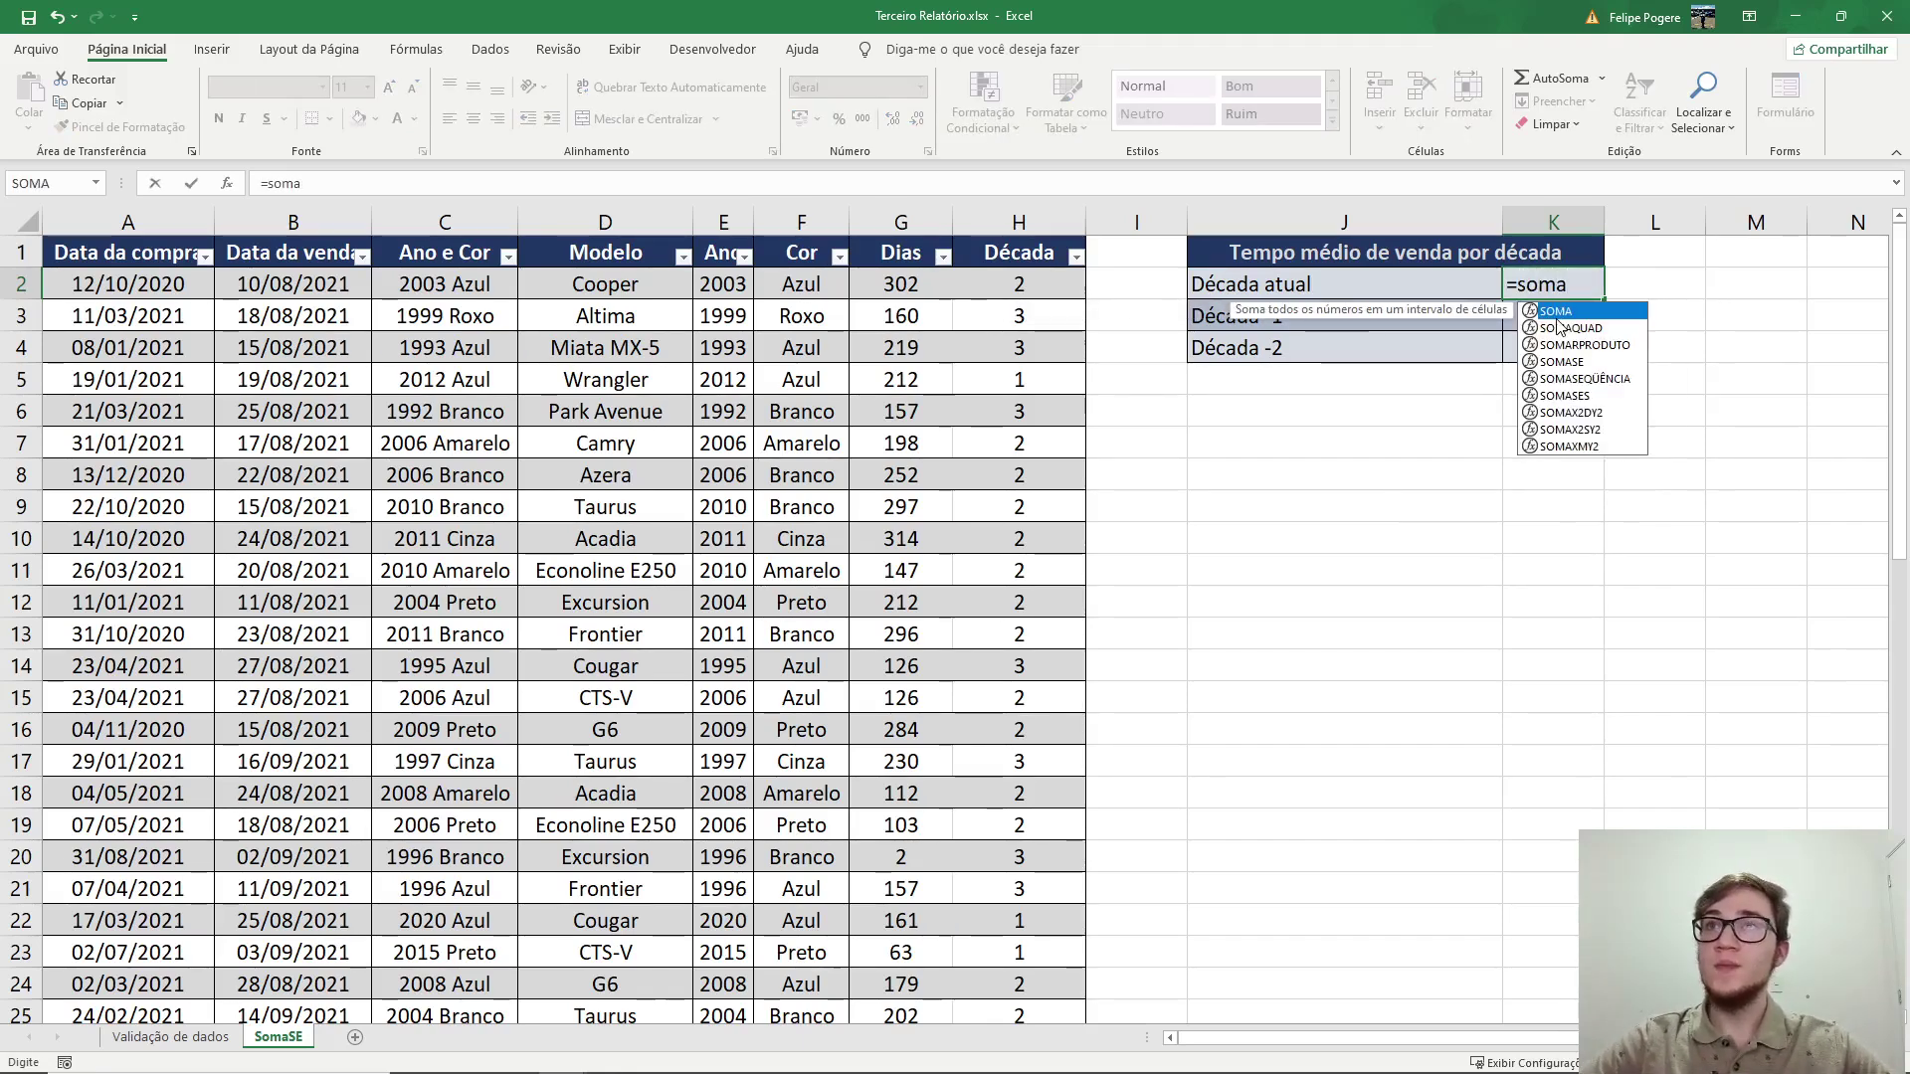
key(Down)
key(Down)
key(Down)
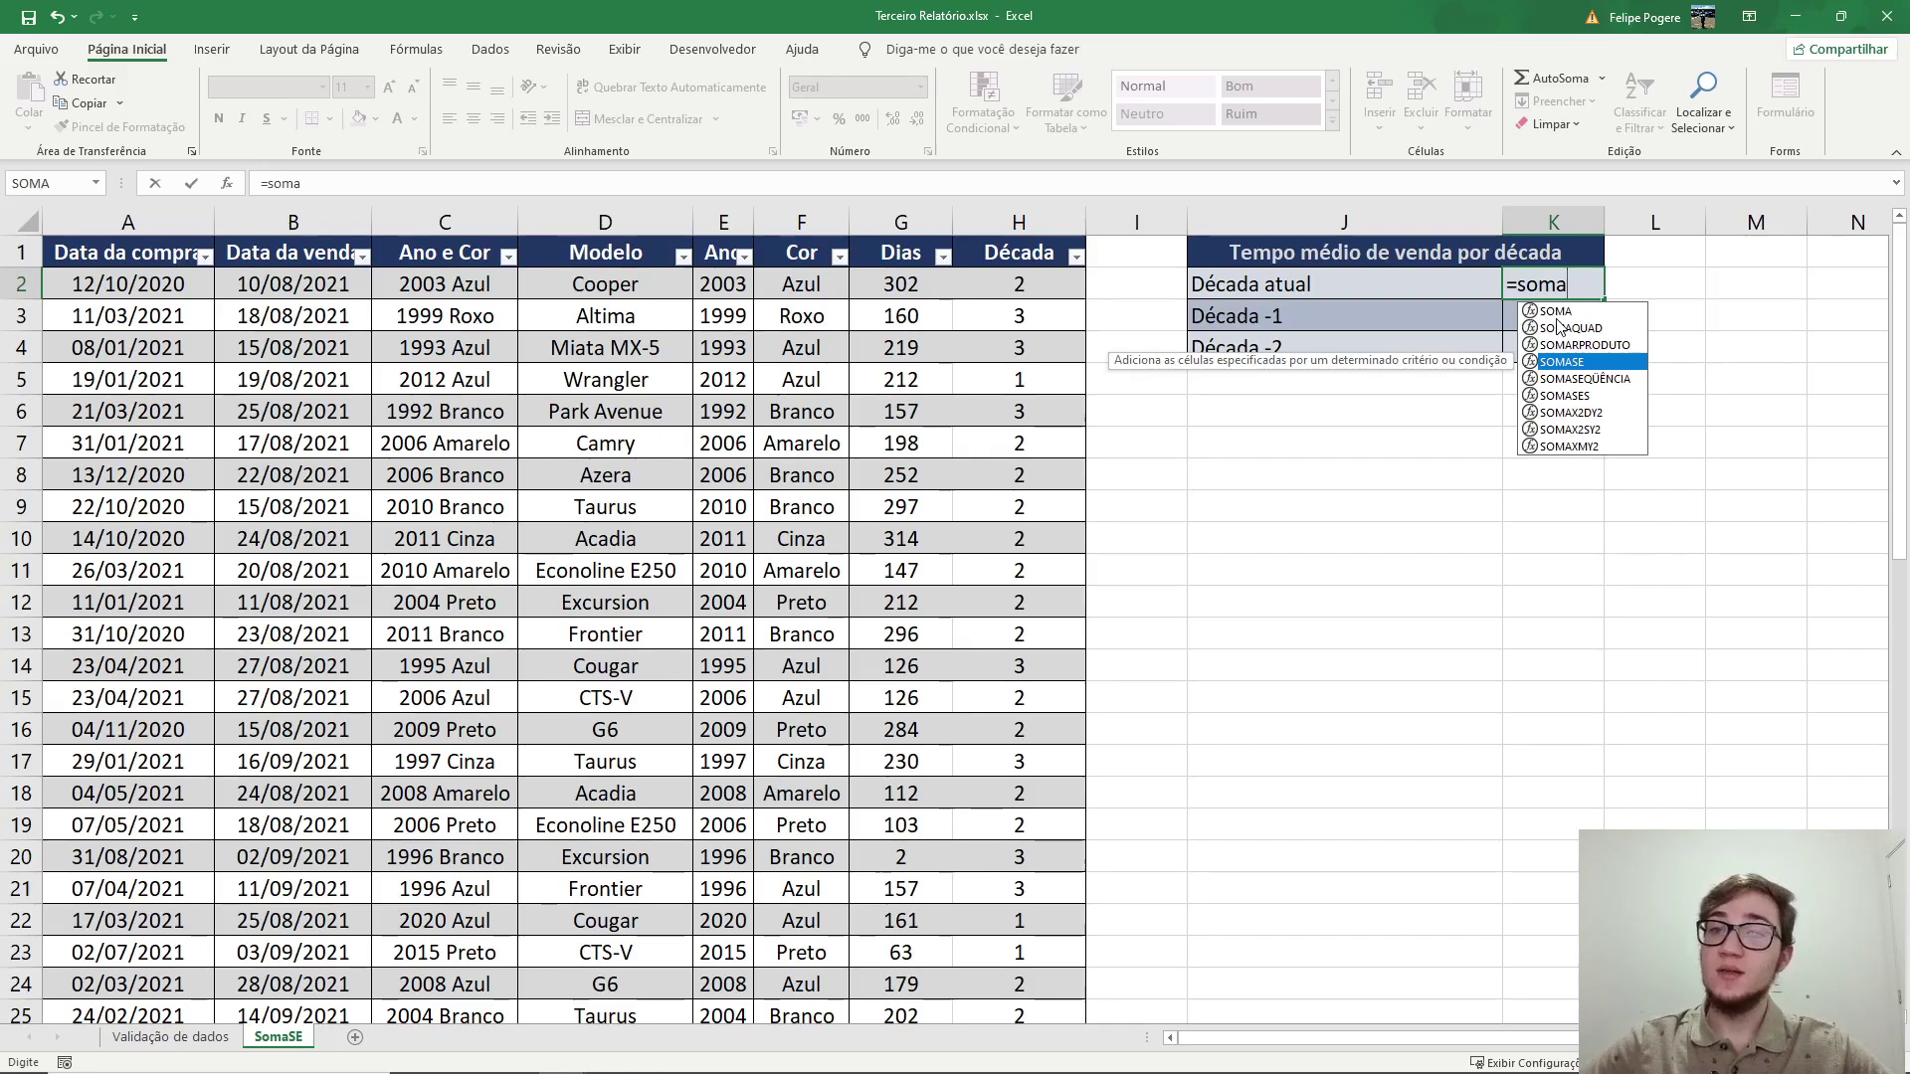
key(Tab)
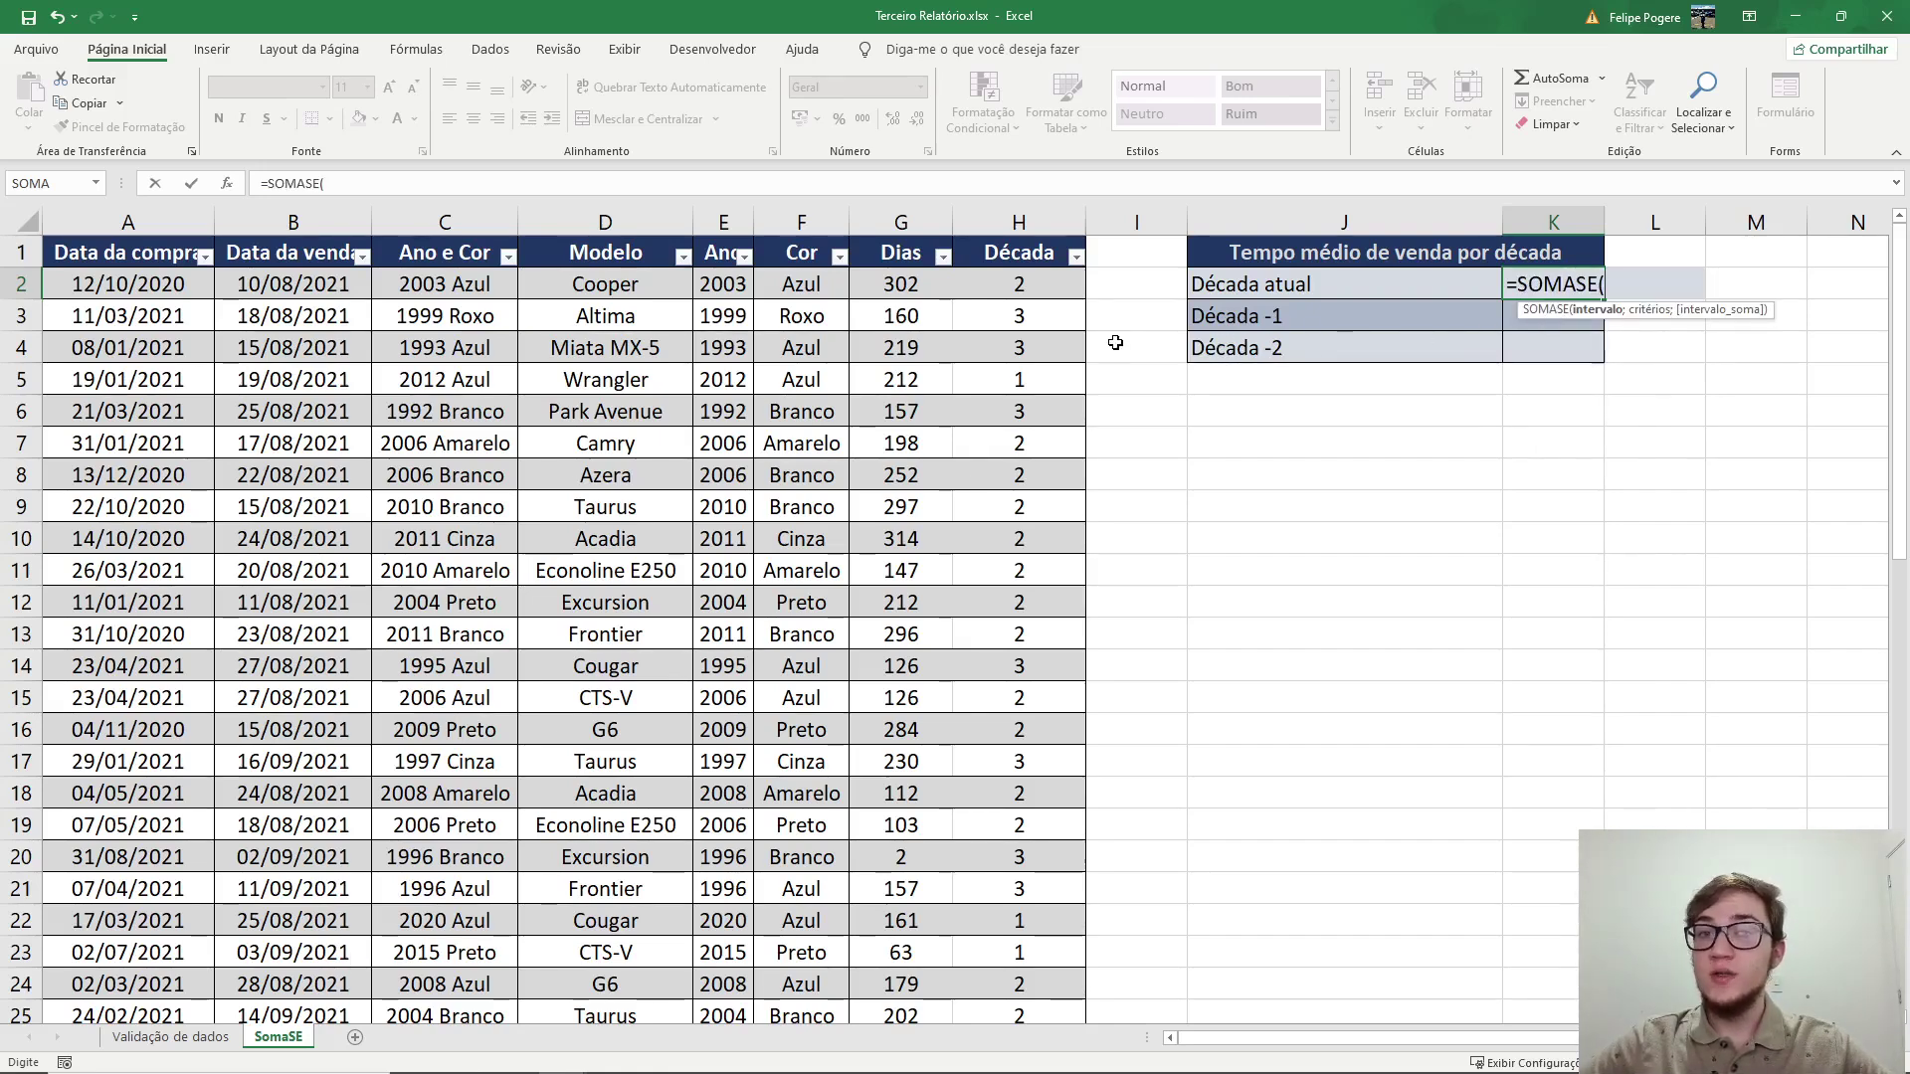
click(1042, 274)
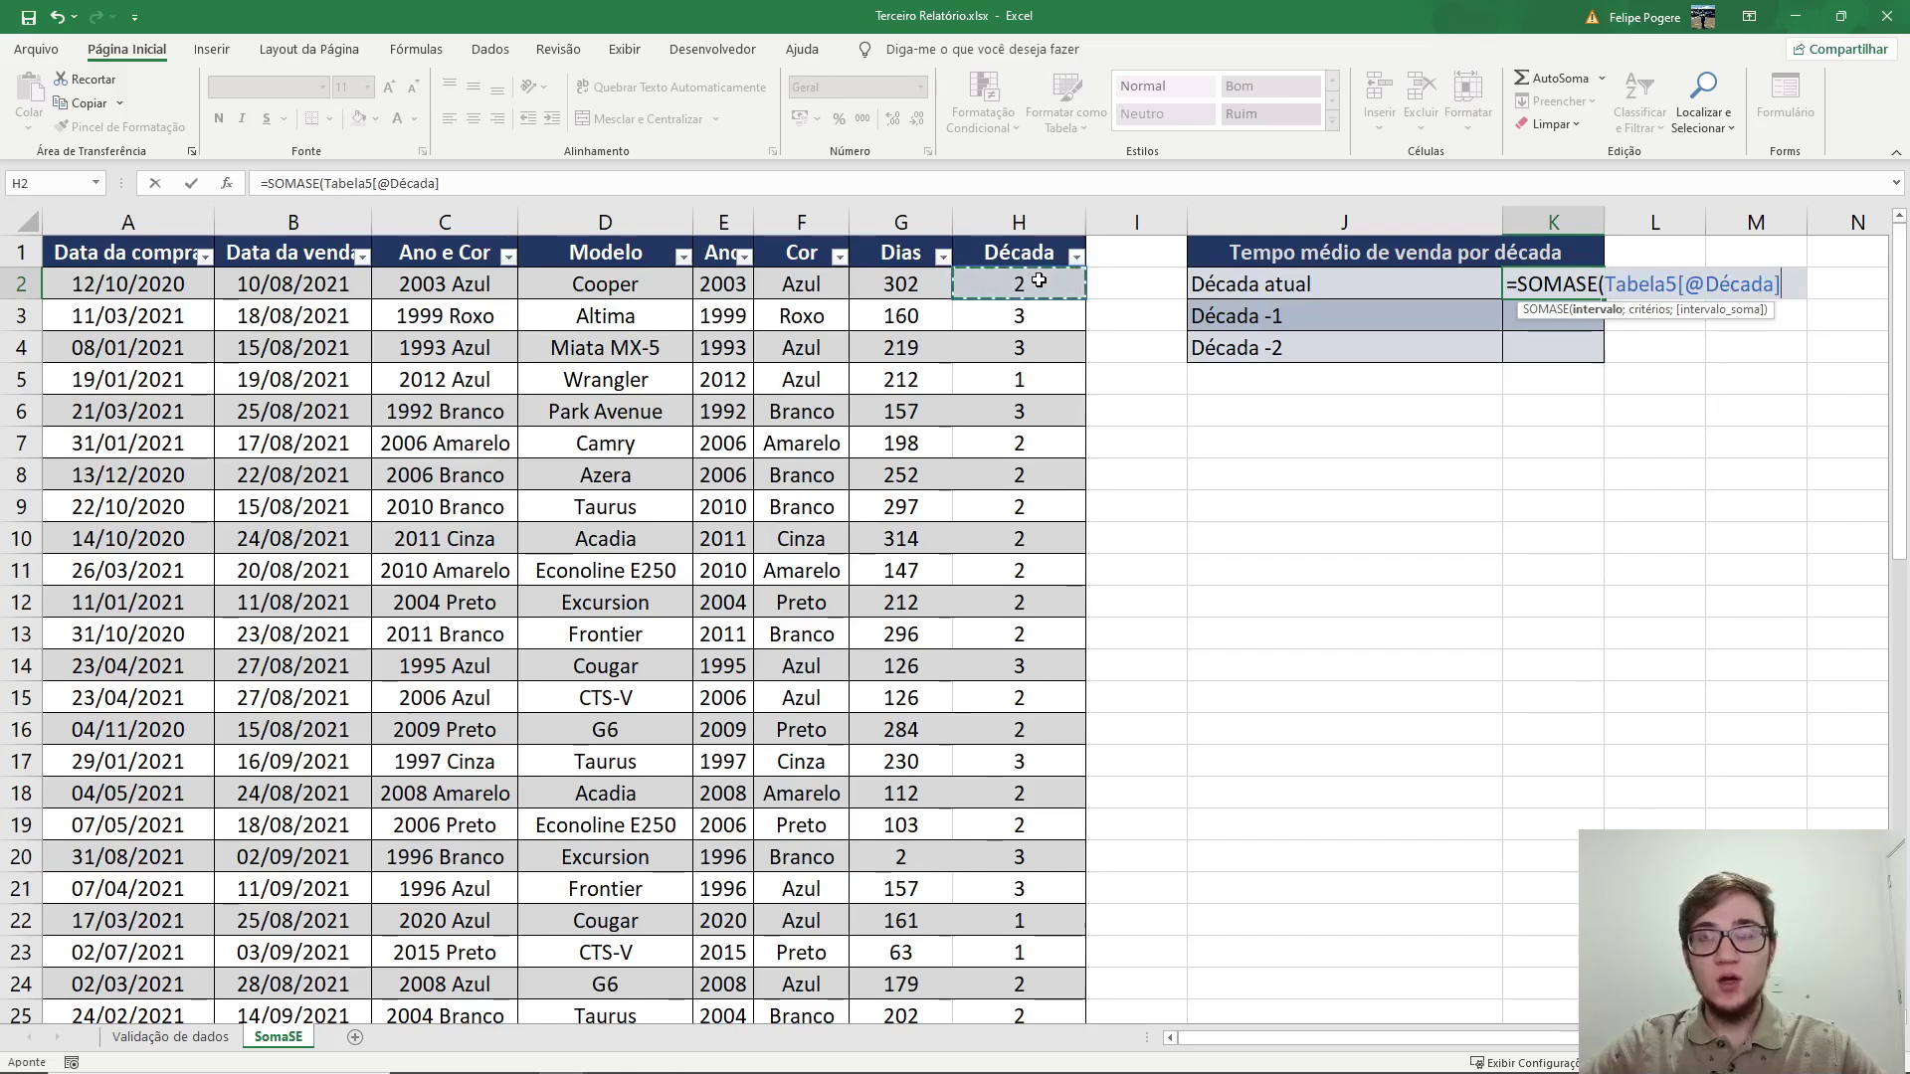
key(ctrl+shift+Down)
scroll(1038, 279, down, 1)
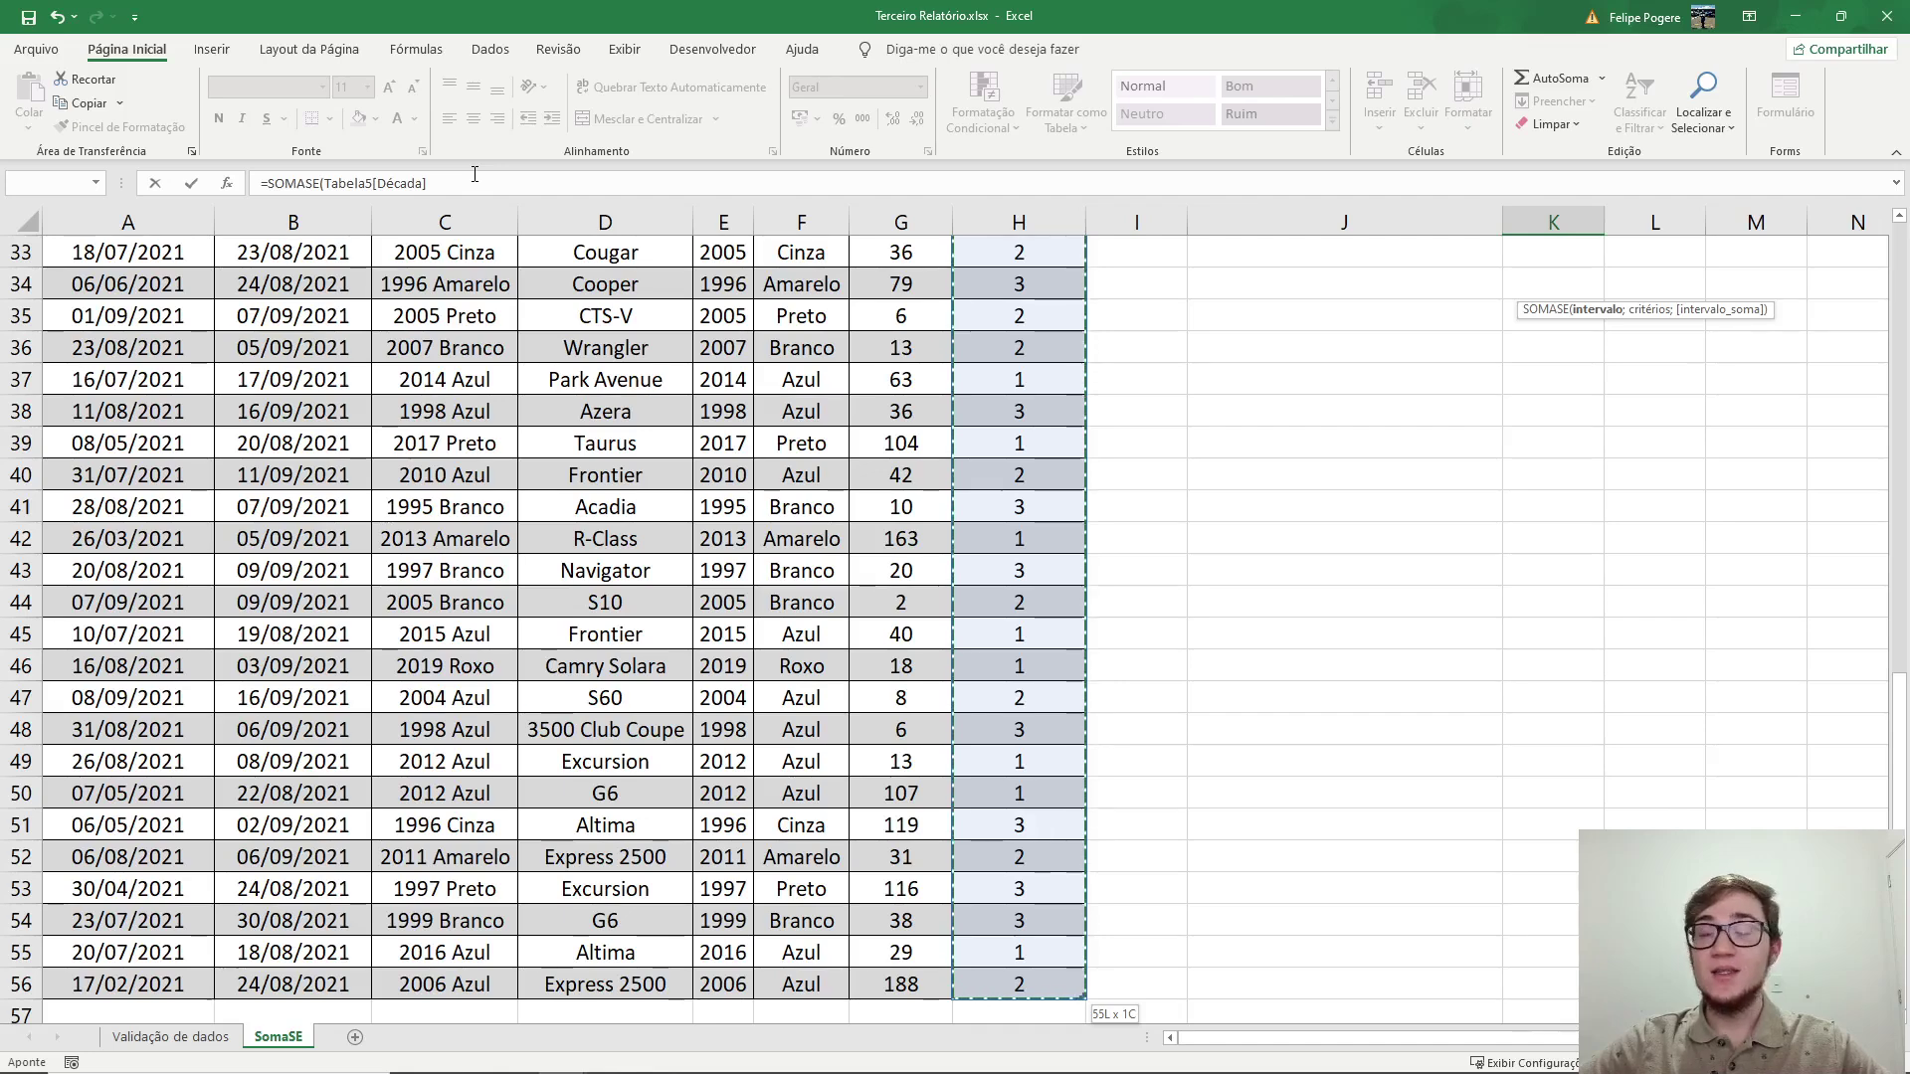
text(;)
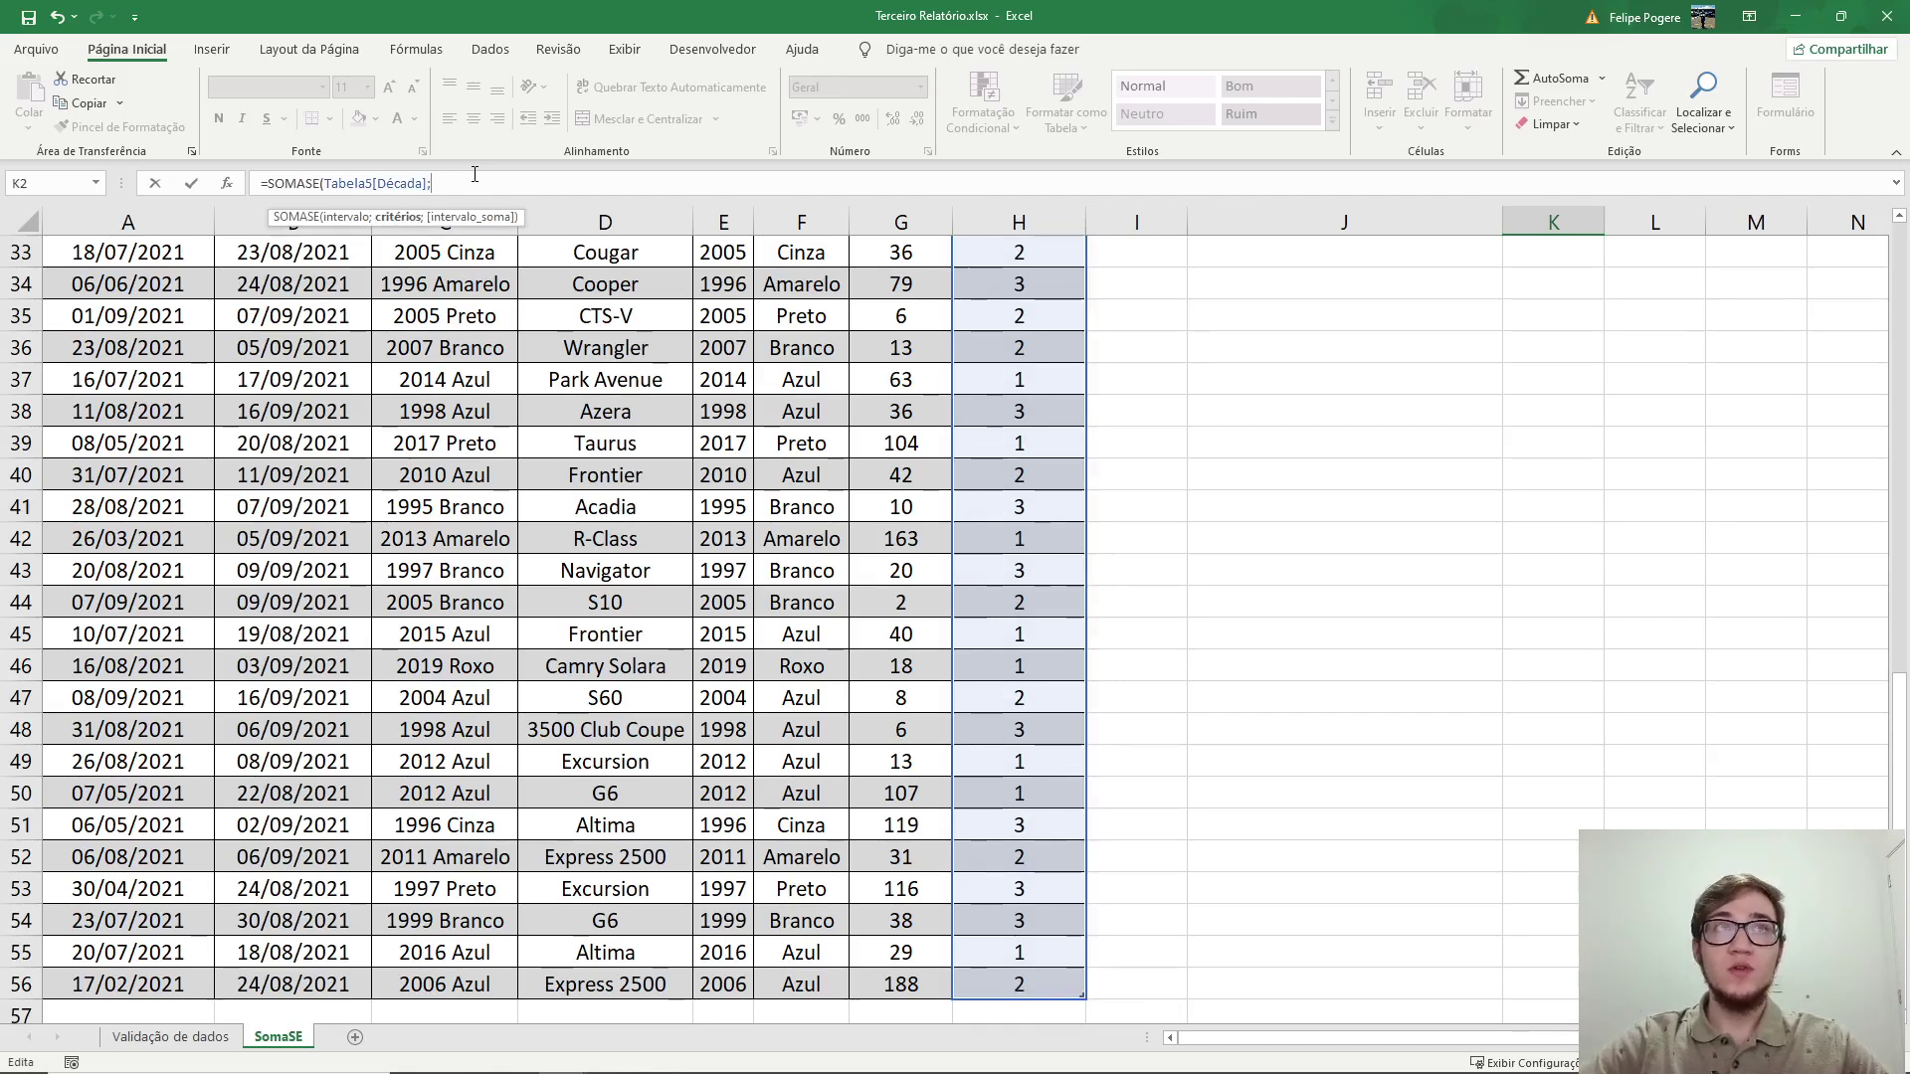
Complete the SOMASE formula in K2 with criterion 1 and the table's Dias column as the sum range
scroll(1082, 609, up, 11)
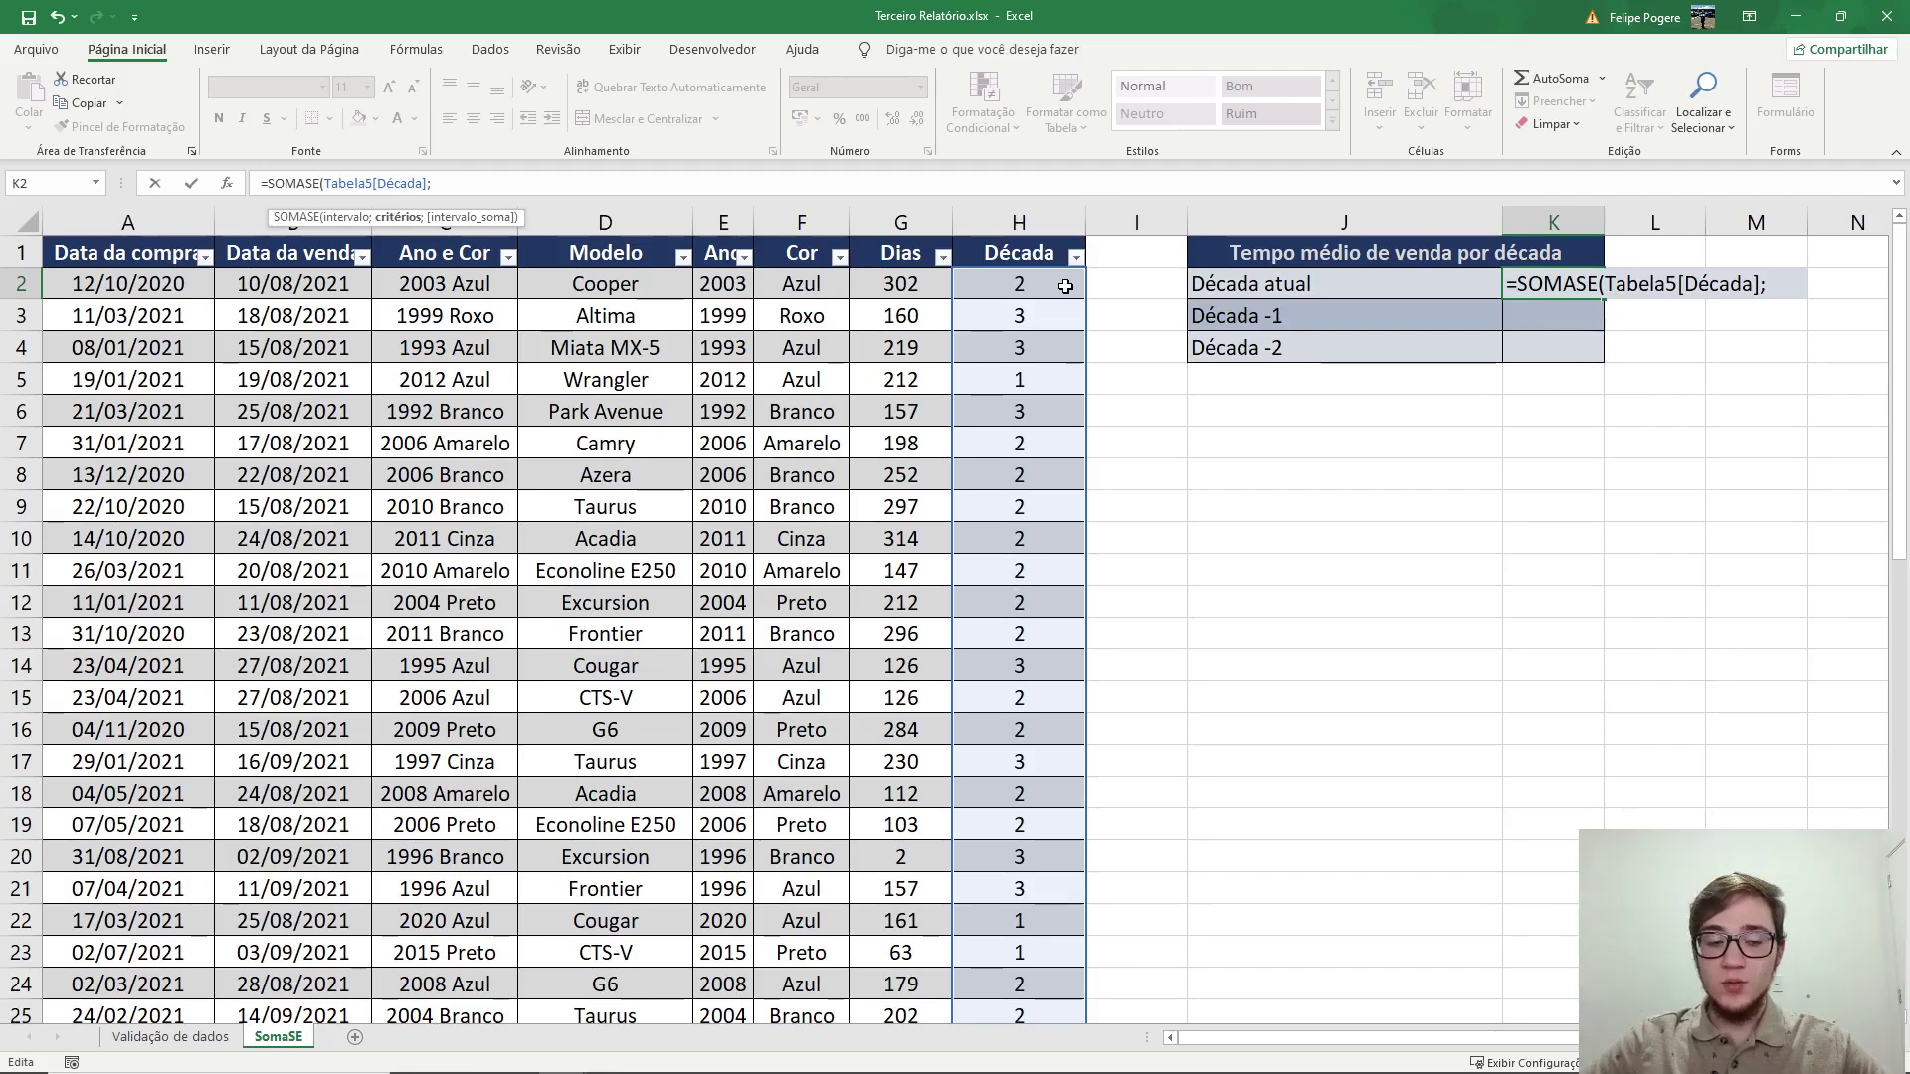
text(1;)
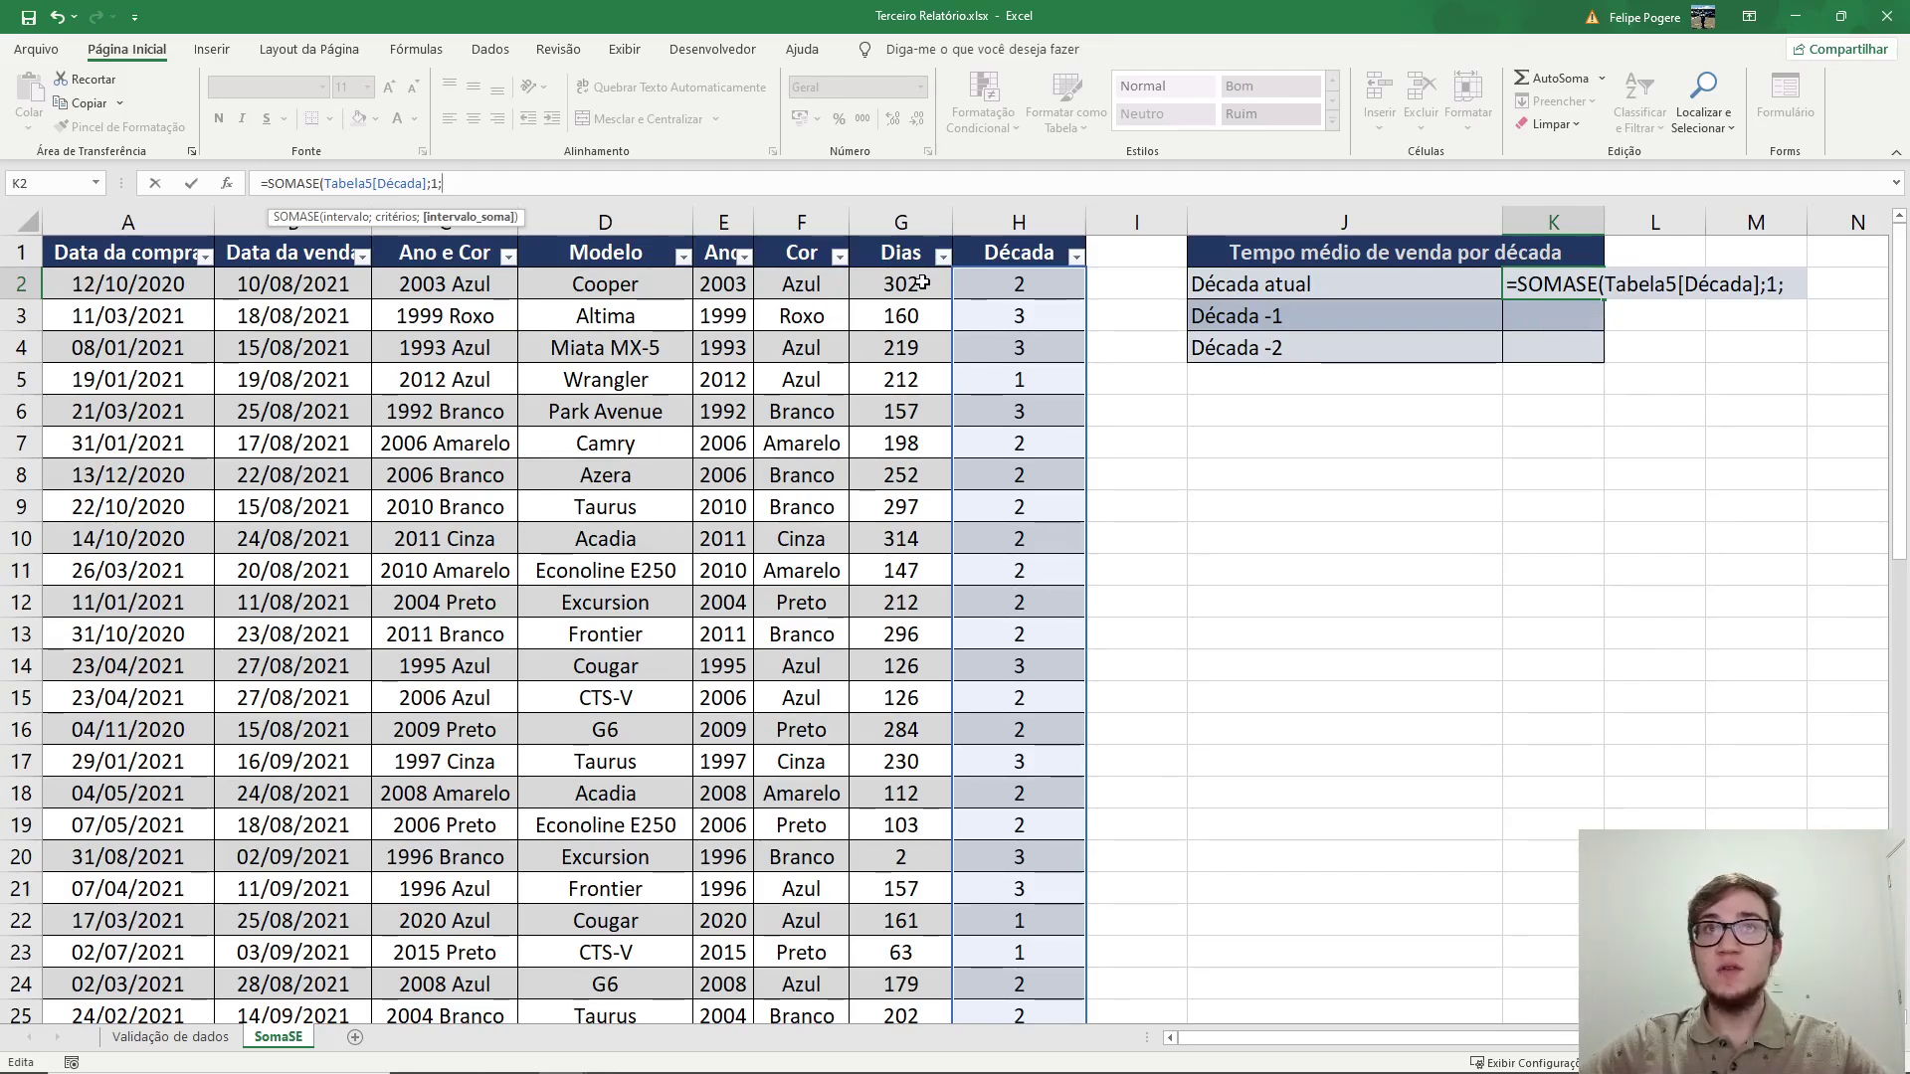
drag(924, 283, 921, 309)
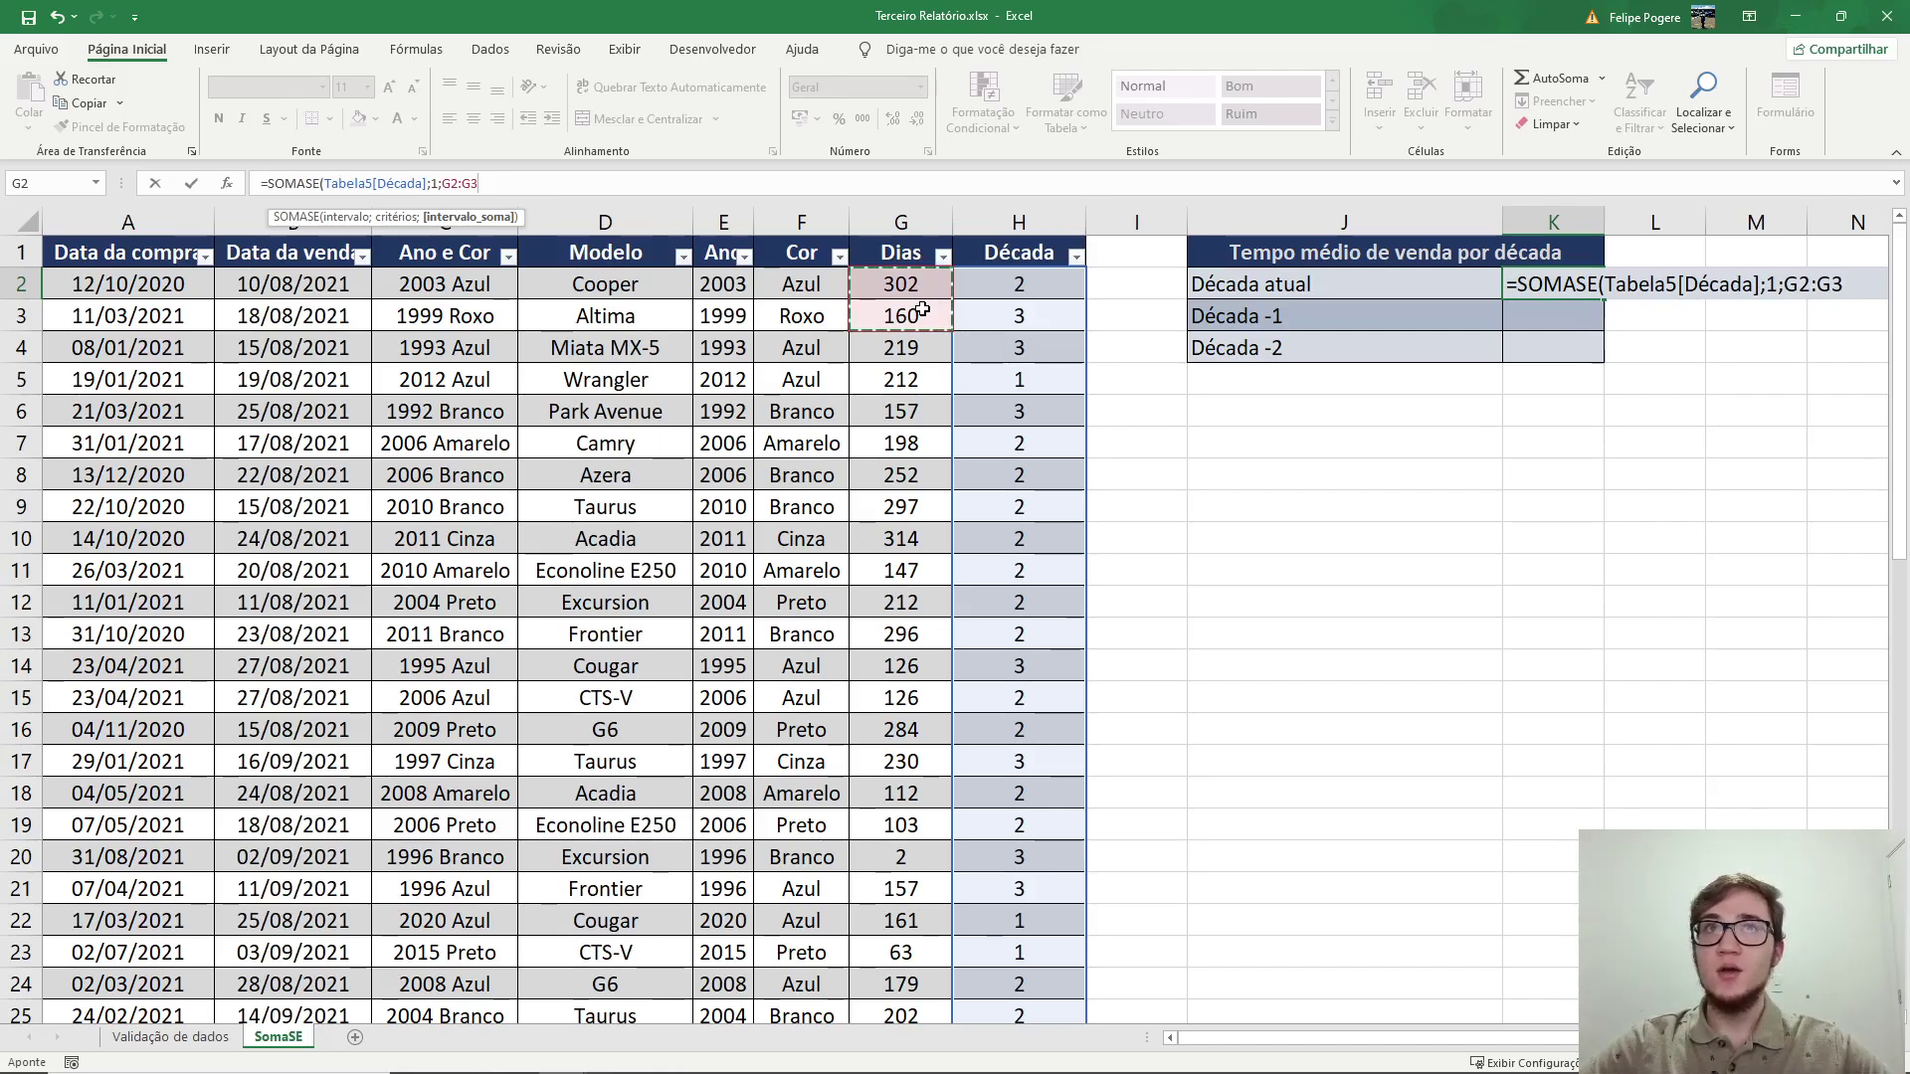
key(ctrl+shift+Down)
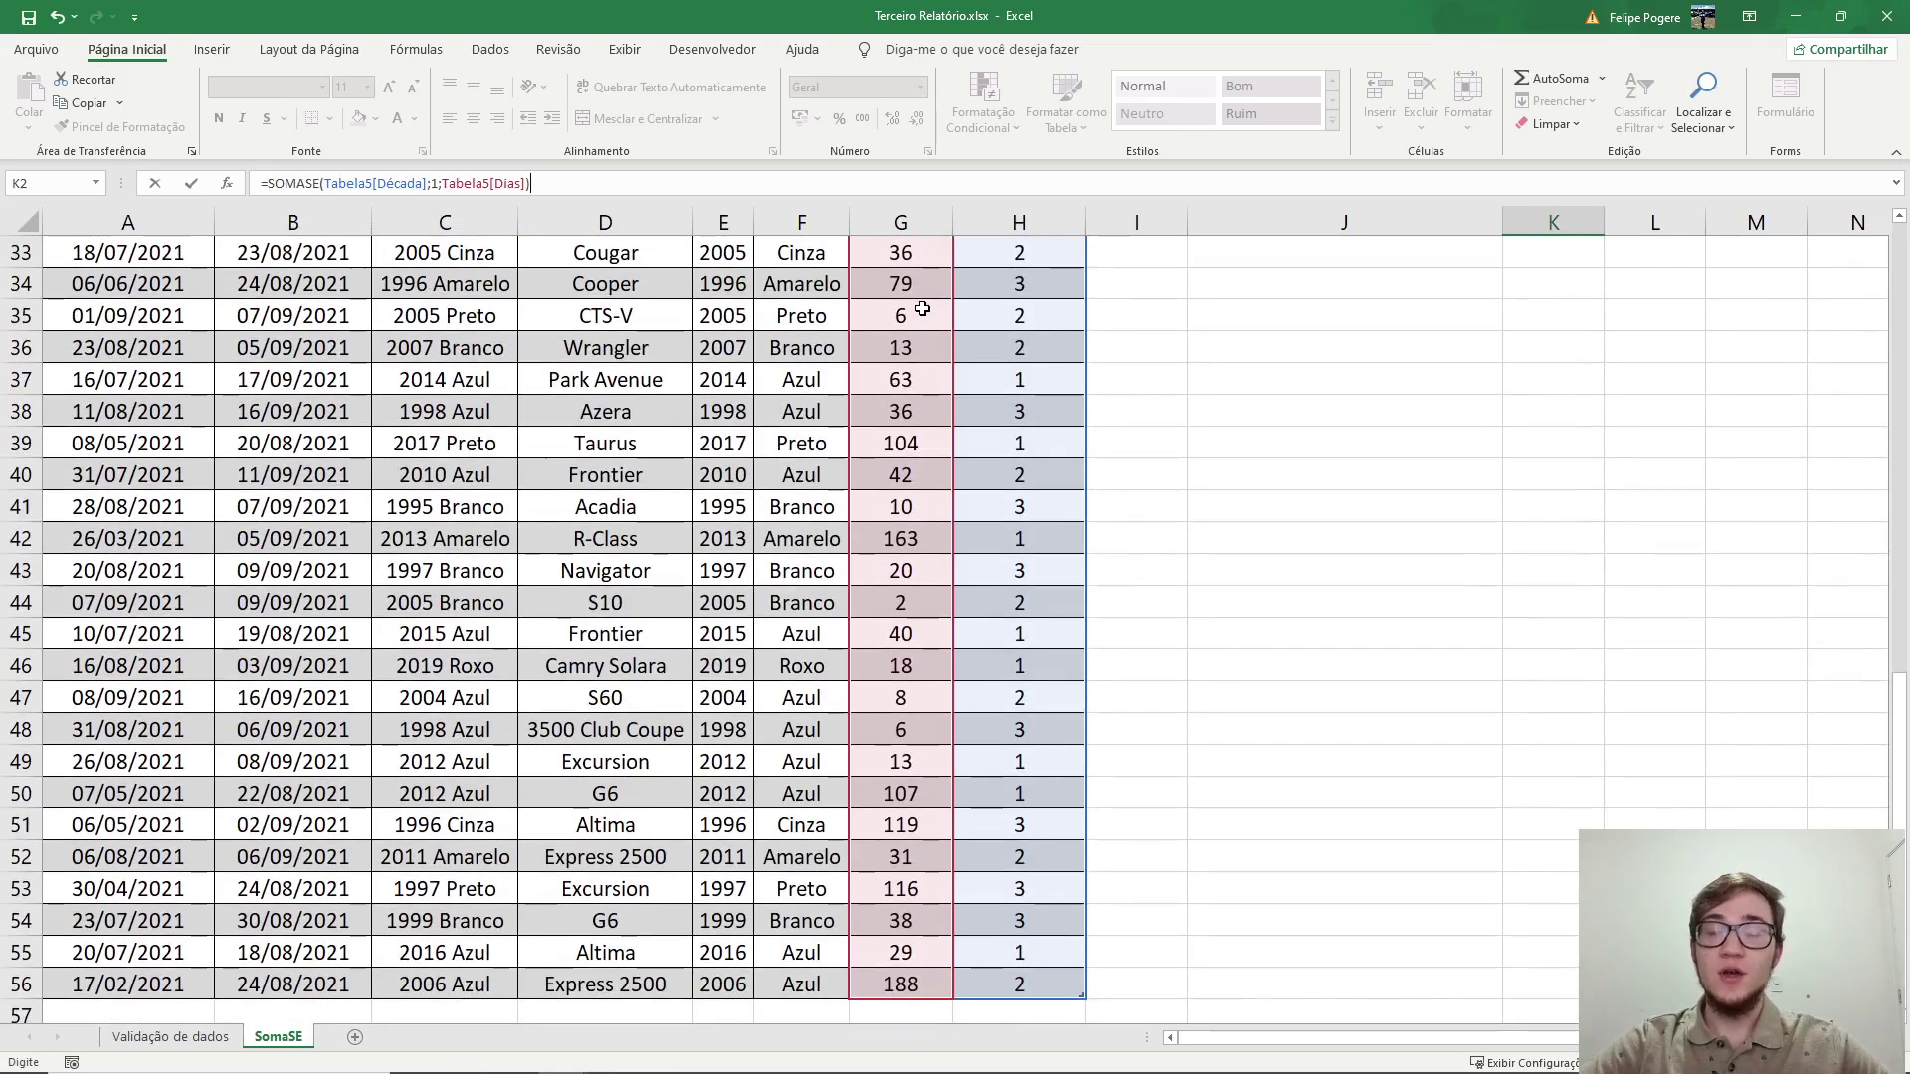
scroll(922, 309, up, 10)
key(Return)
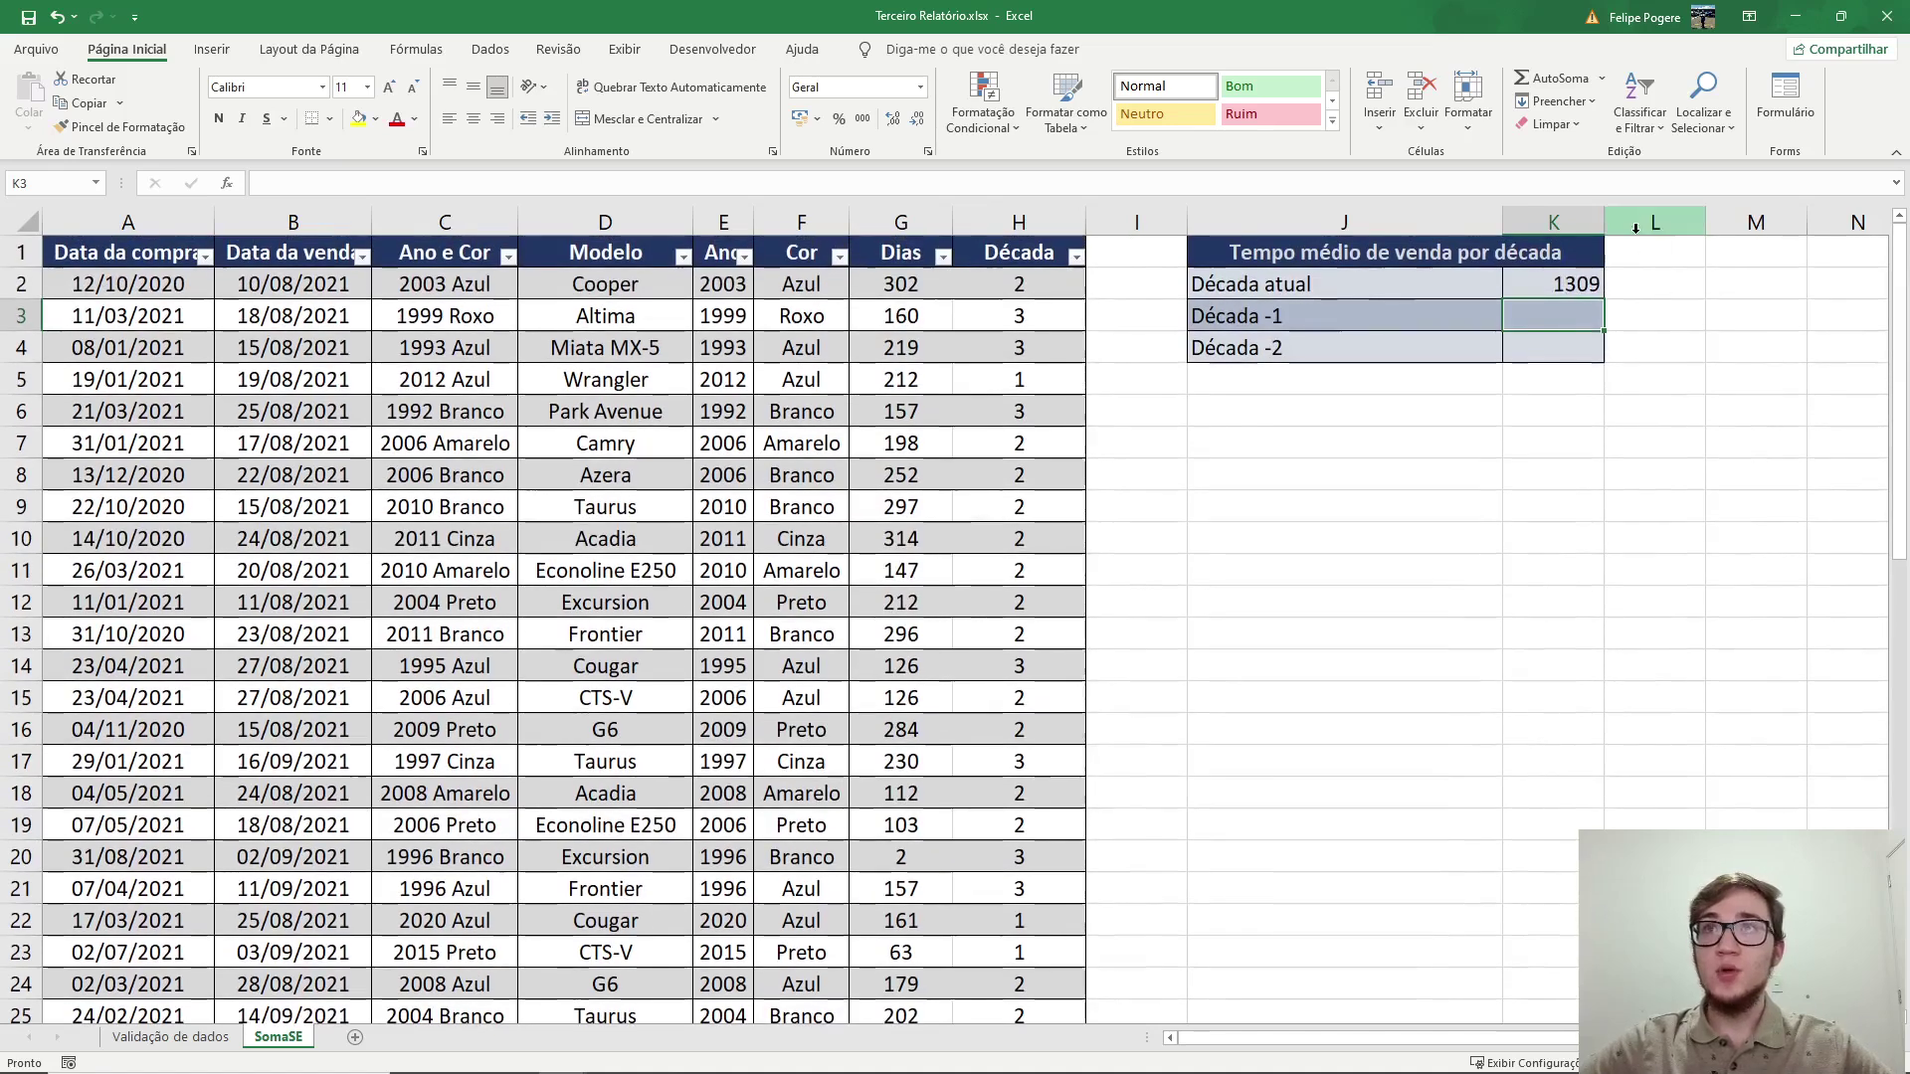
Enter the decade codes 1, 2 and 3 in L2:L4 beside the summary table
click(1564, 288)
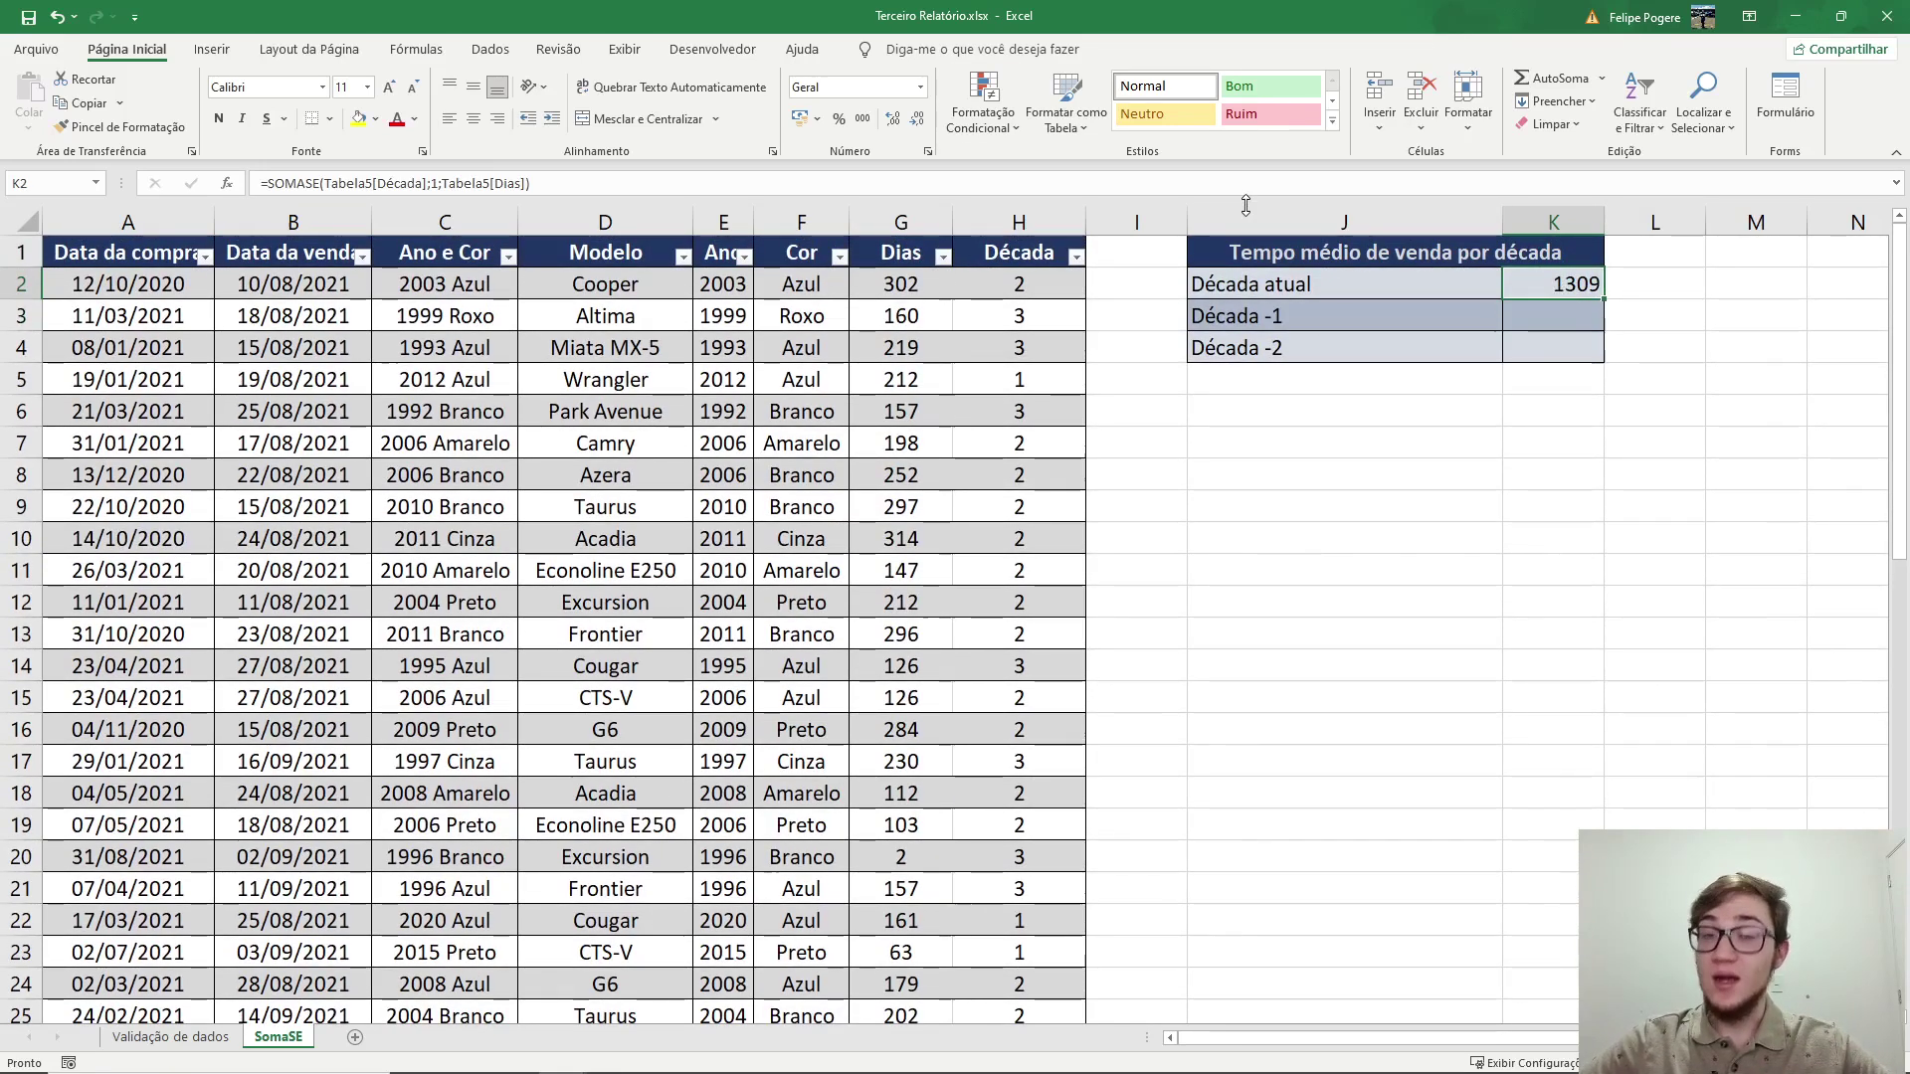
click(1662, 283)
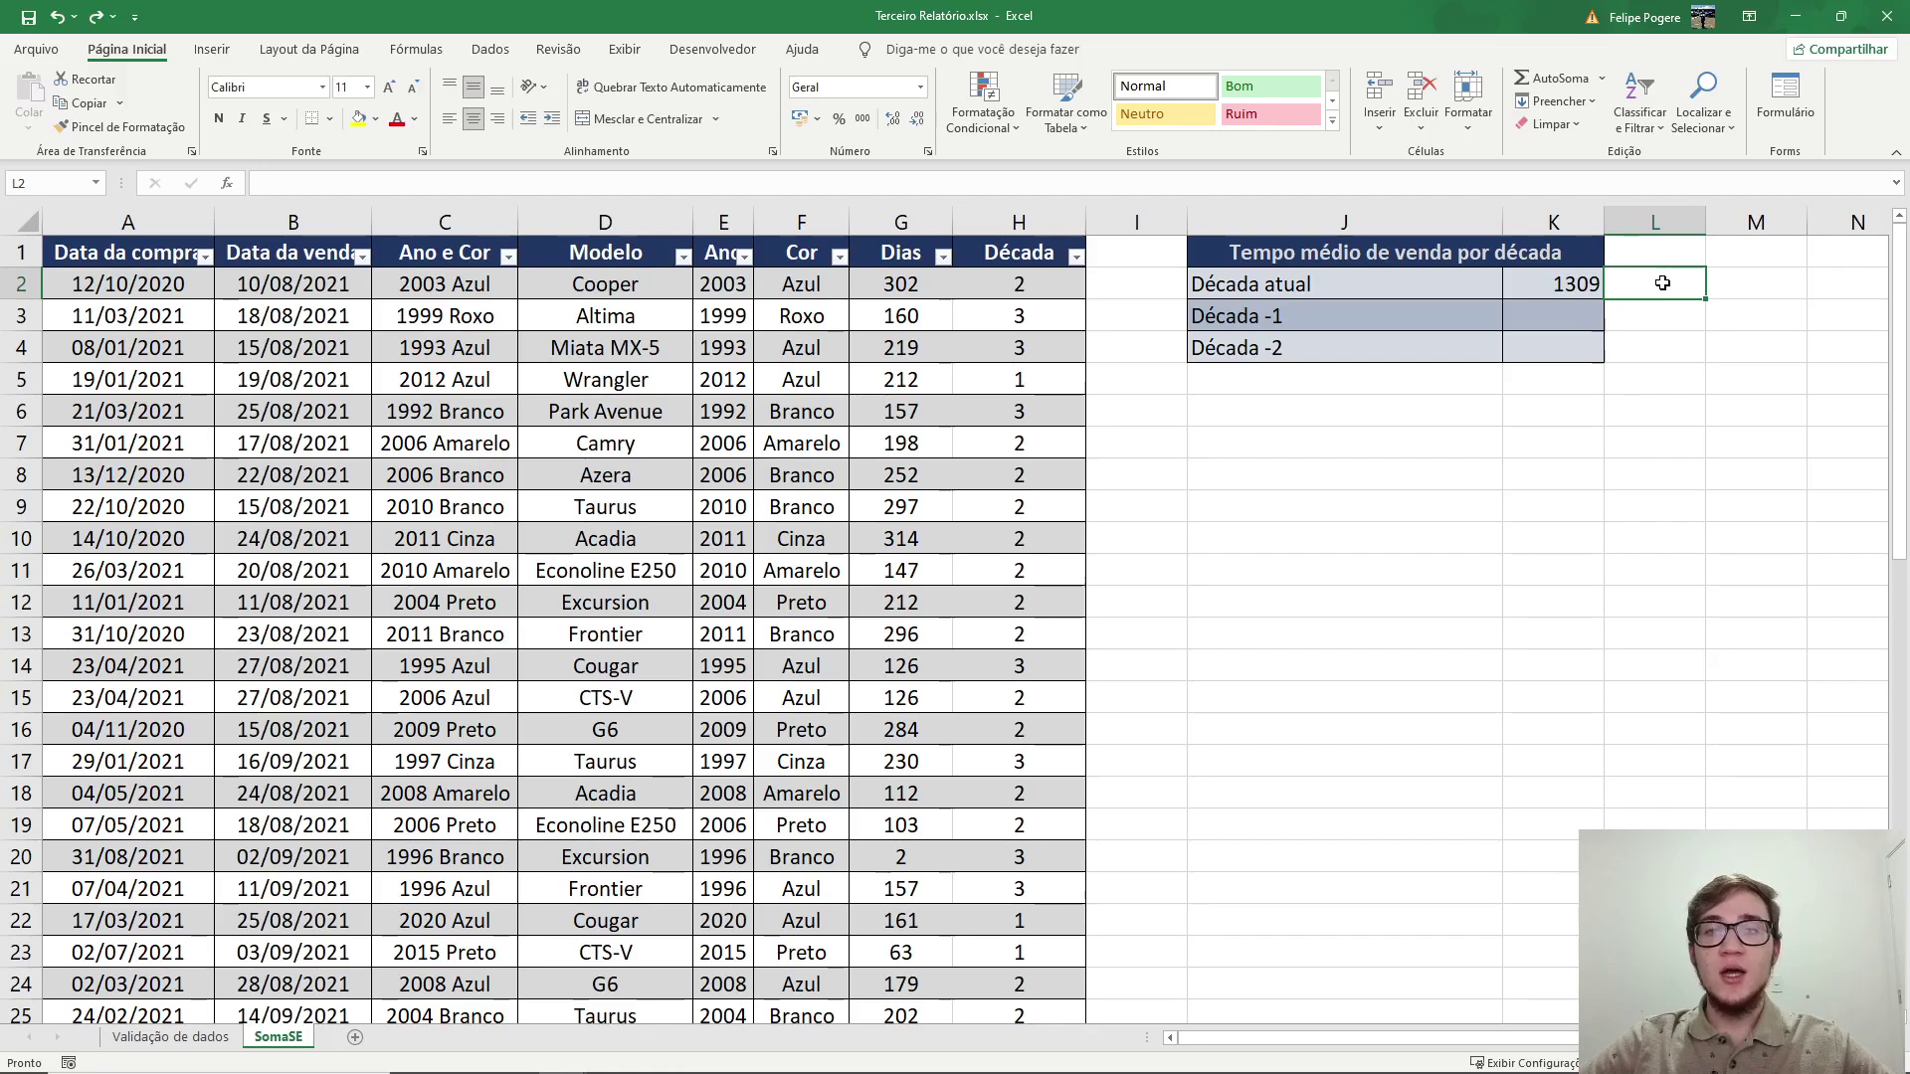
text(1)
key(Return)
text(2)
key(Return)
text(3)
key(Return)
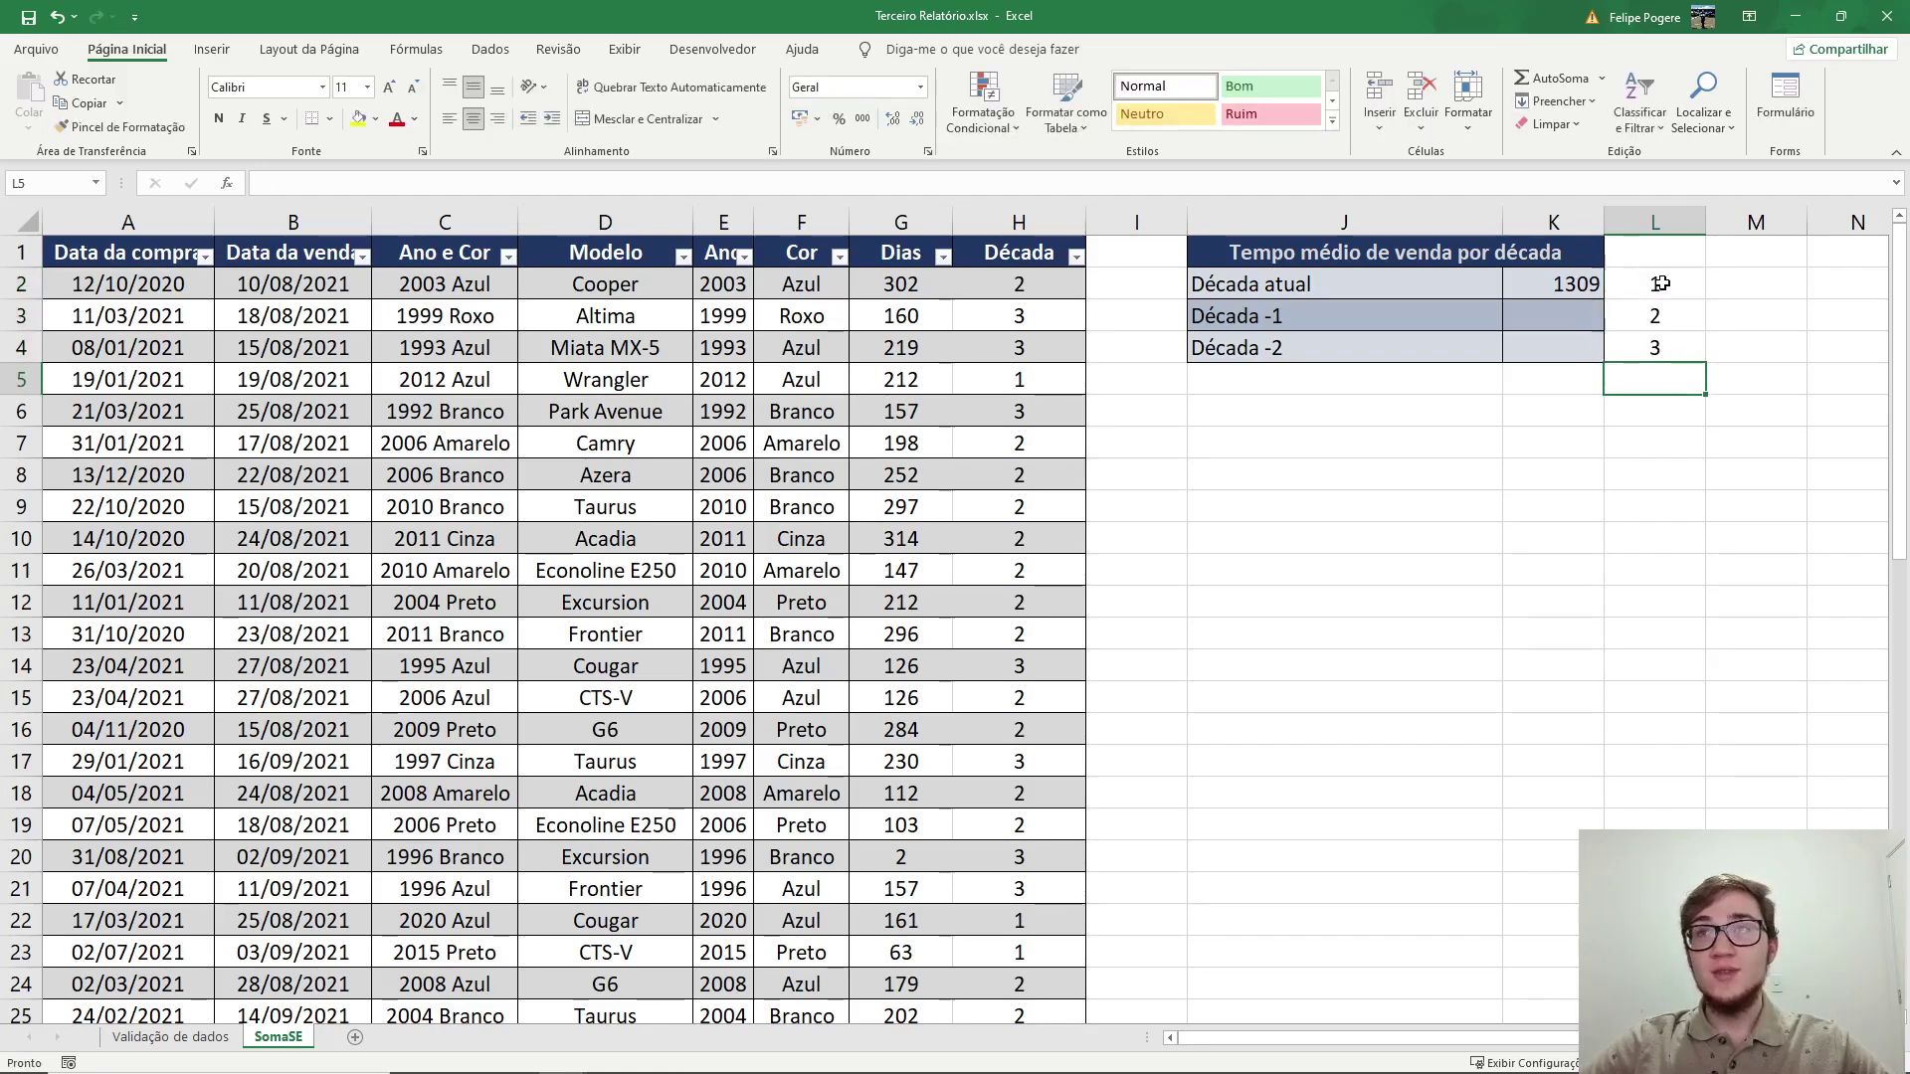
Replace the fixed criterion 1 in K2's SOMASE formula with a reference to L2
double_click(1567, 283)
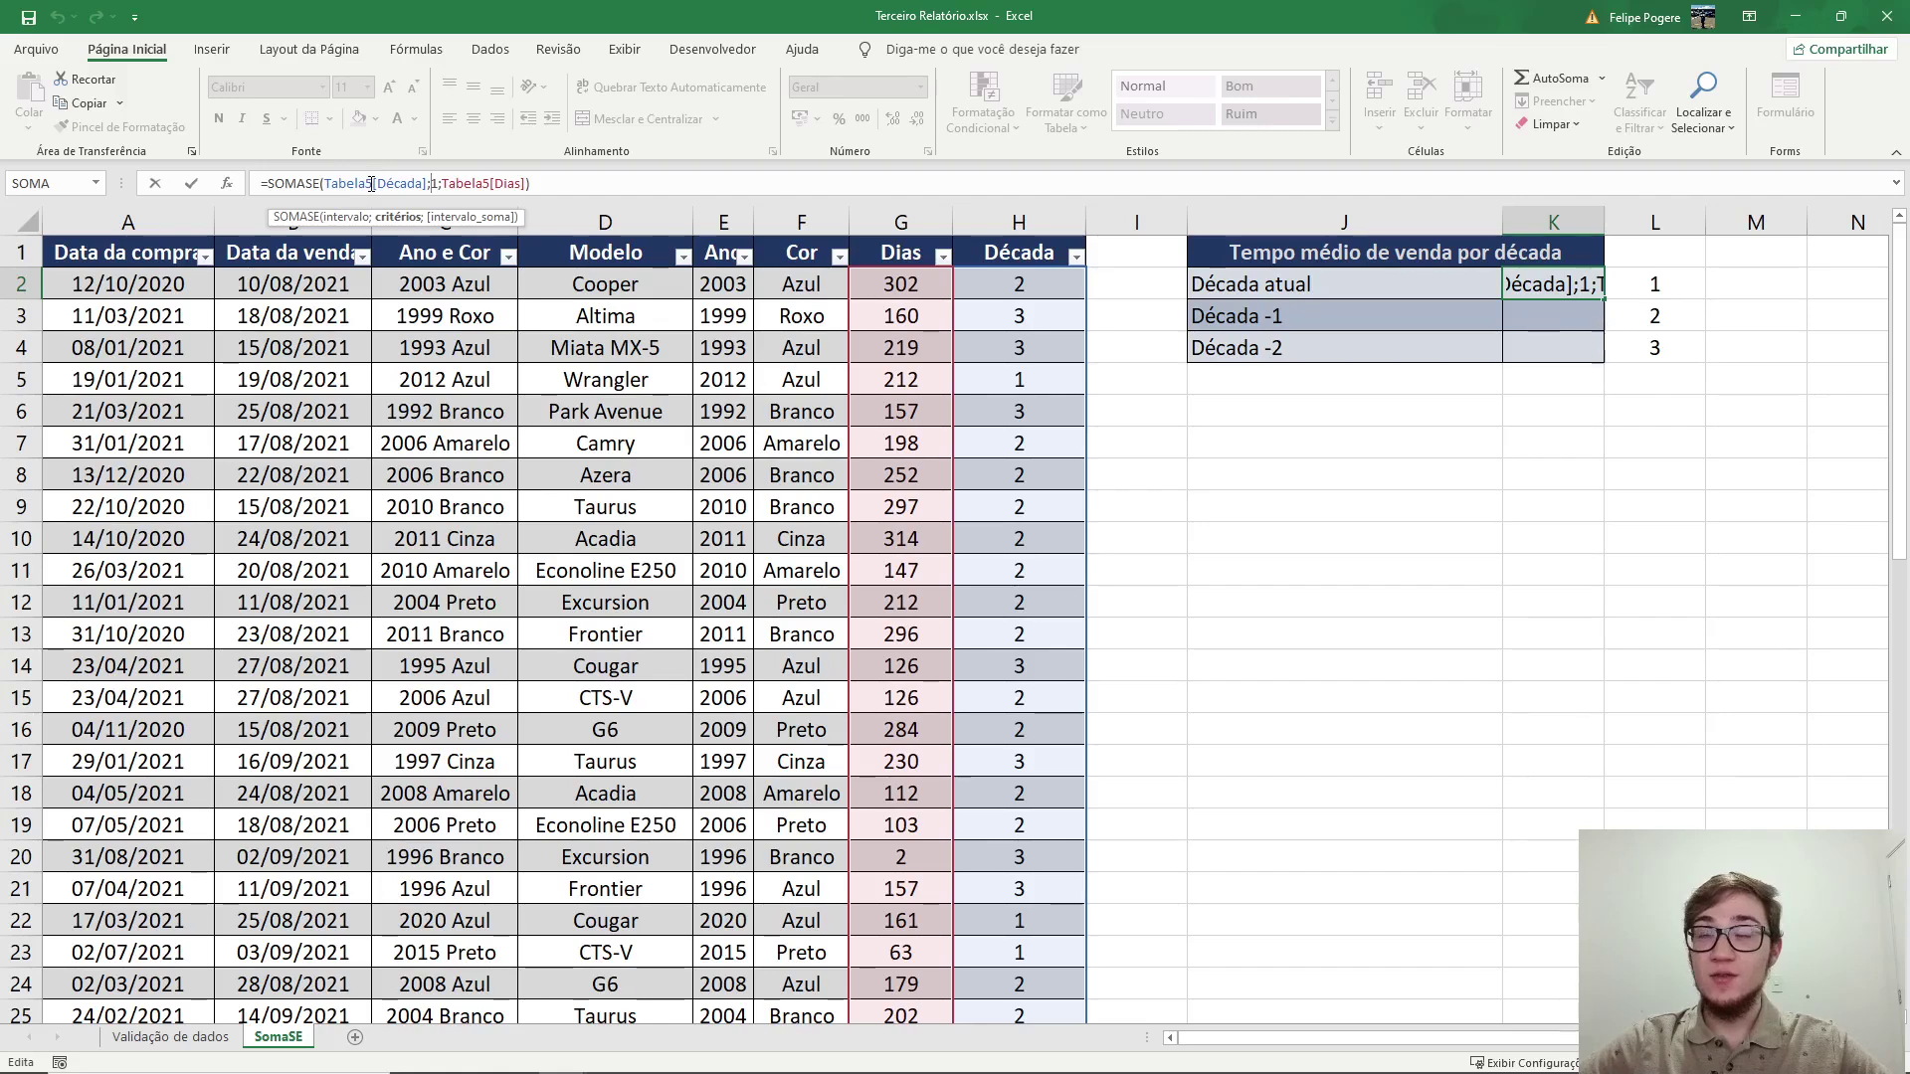
key(Delete)
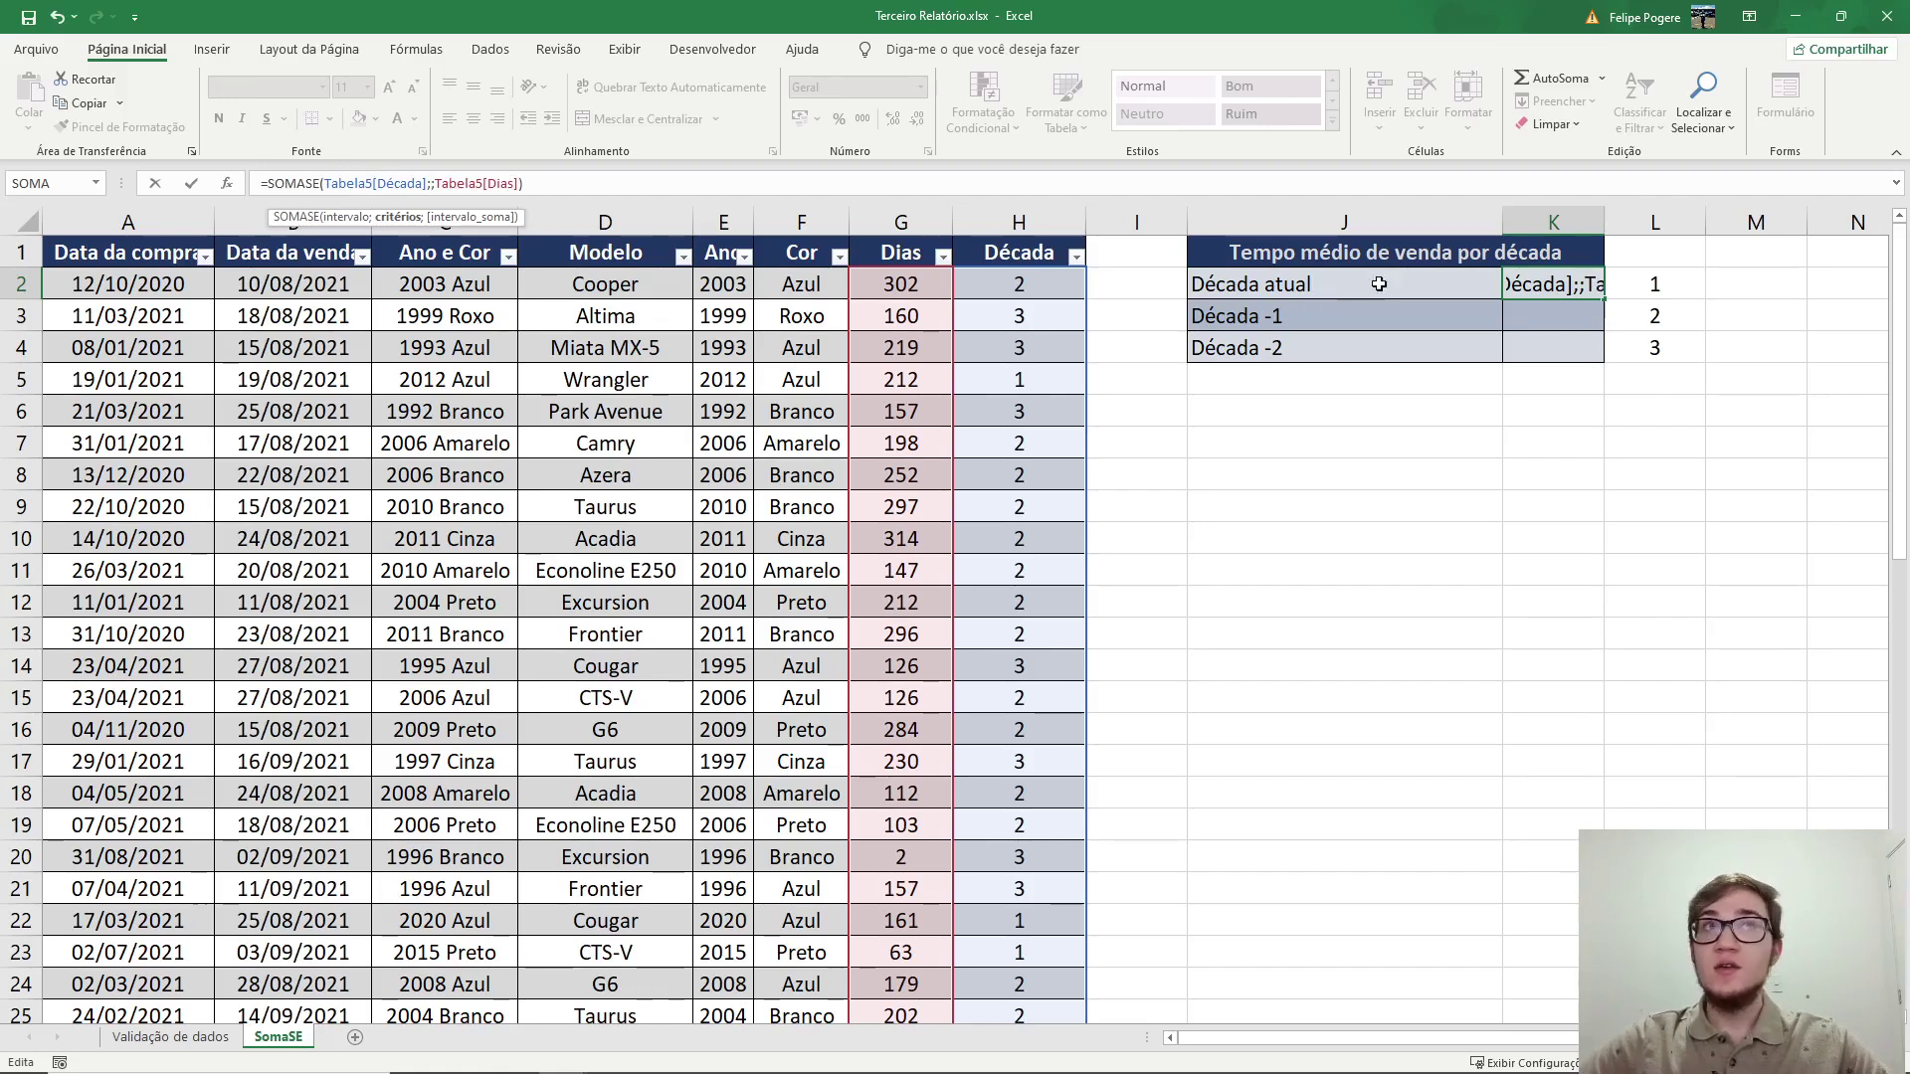
click(1658, 288)
key(Return)
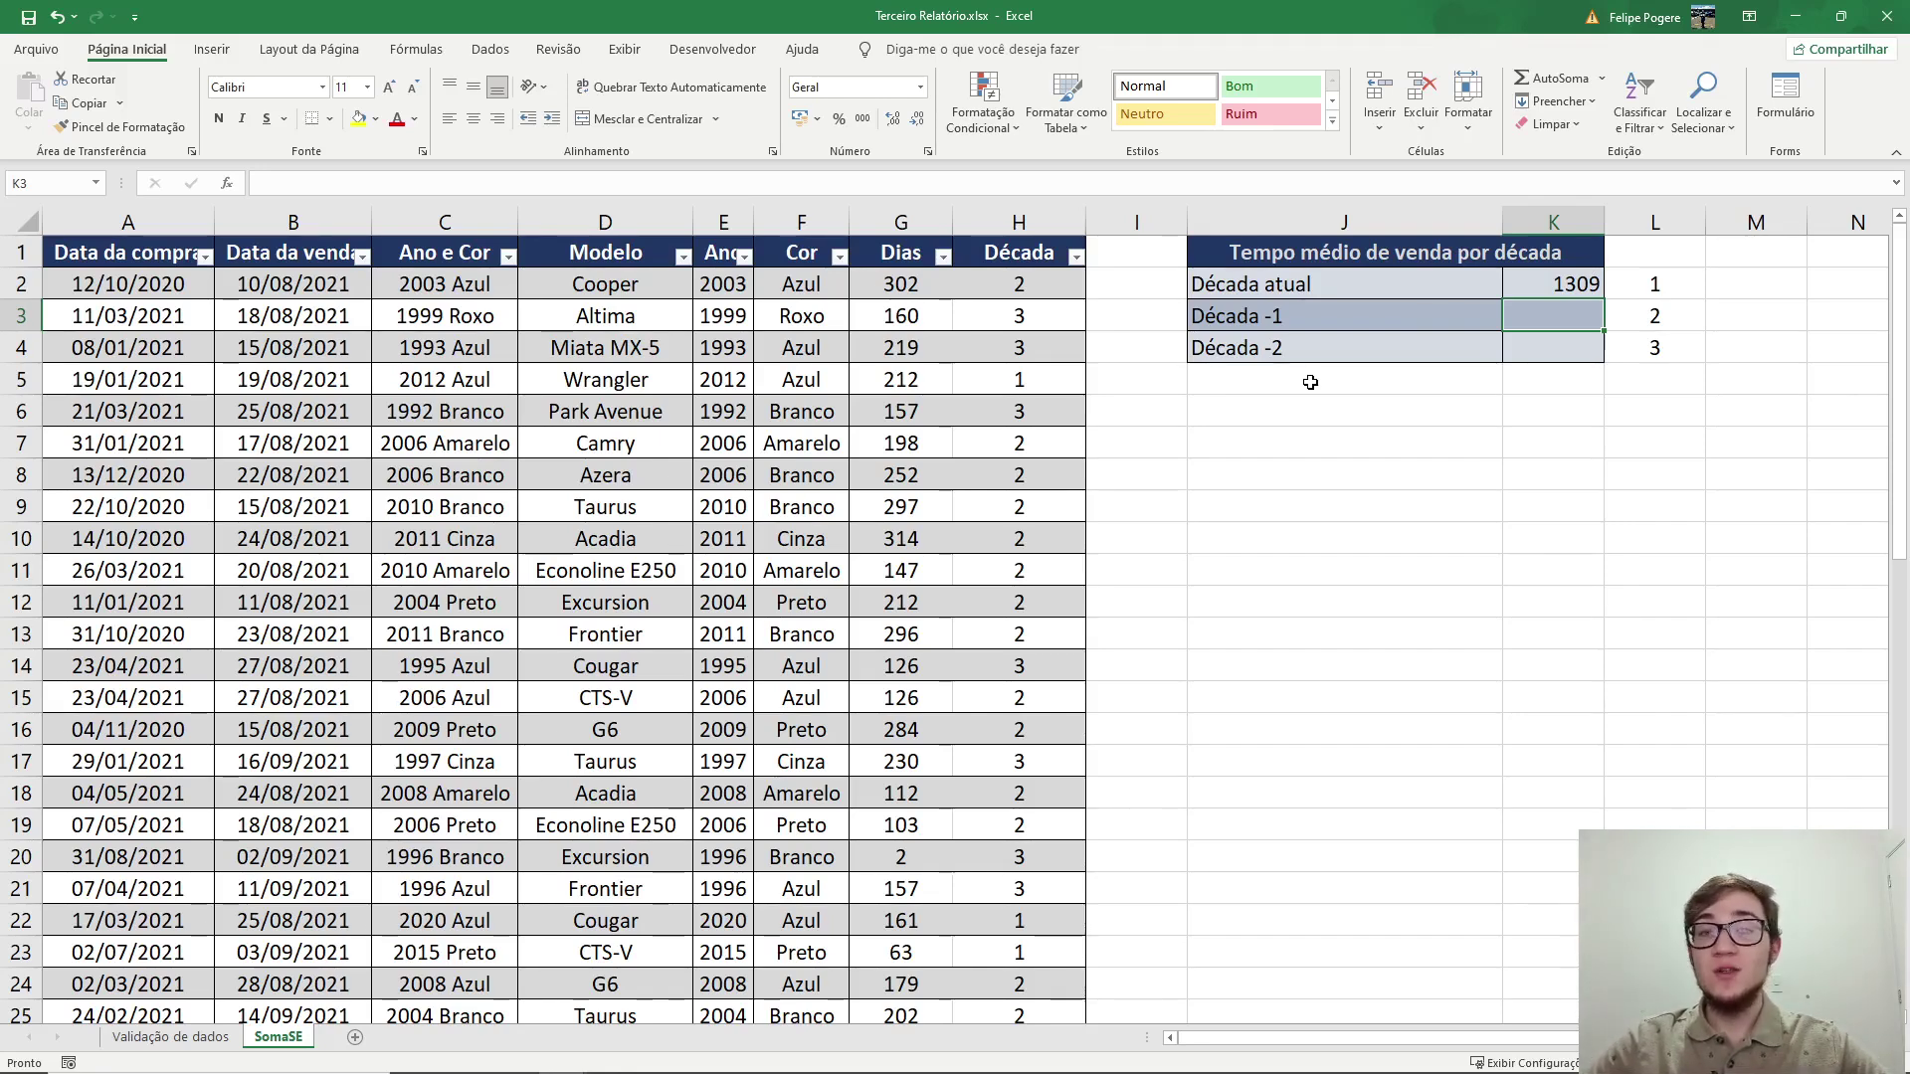
click(1642, 372)
click(1637, 415)
click(1638, 381)
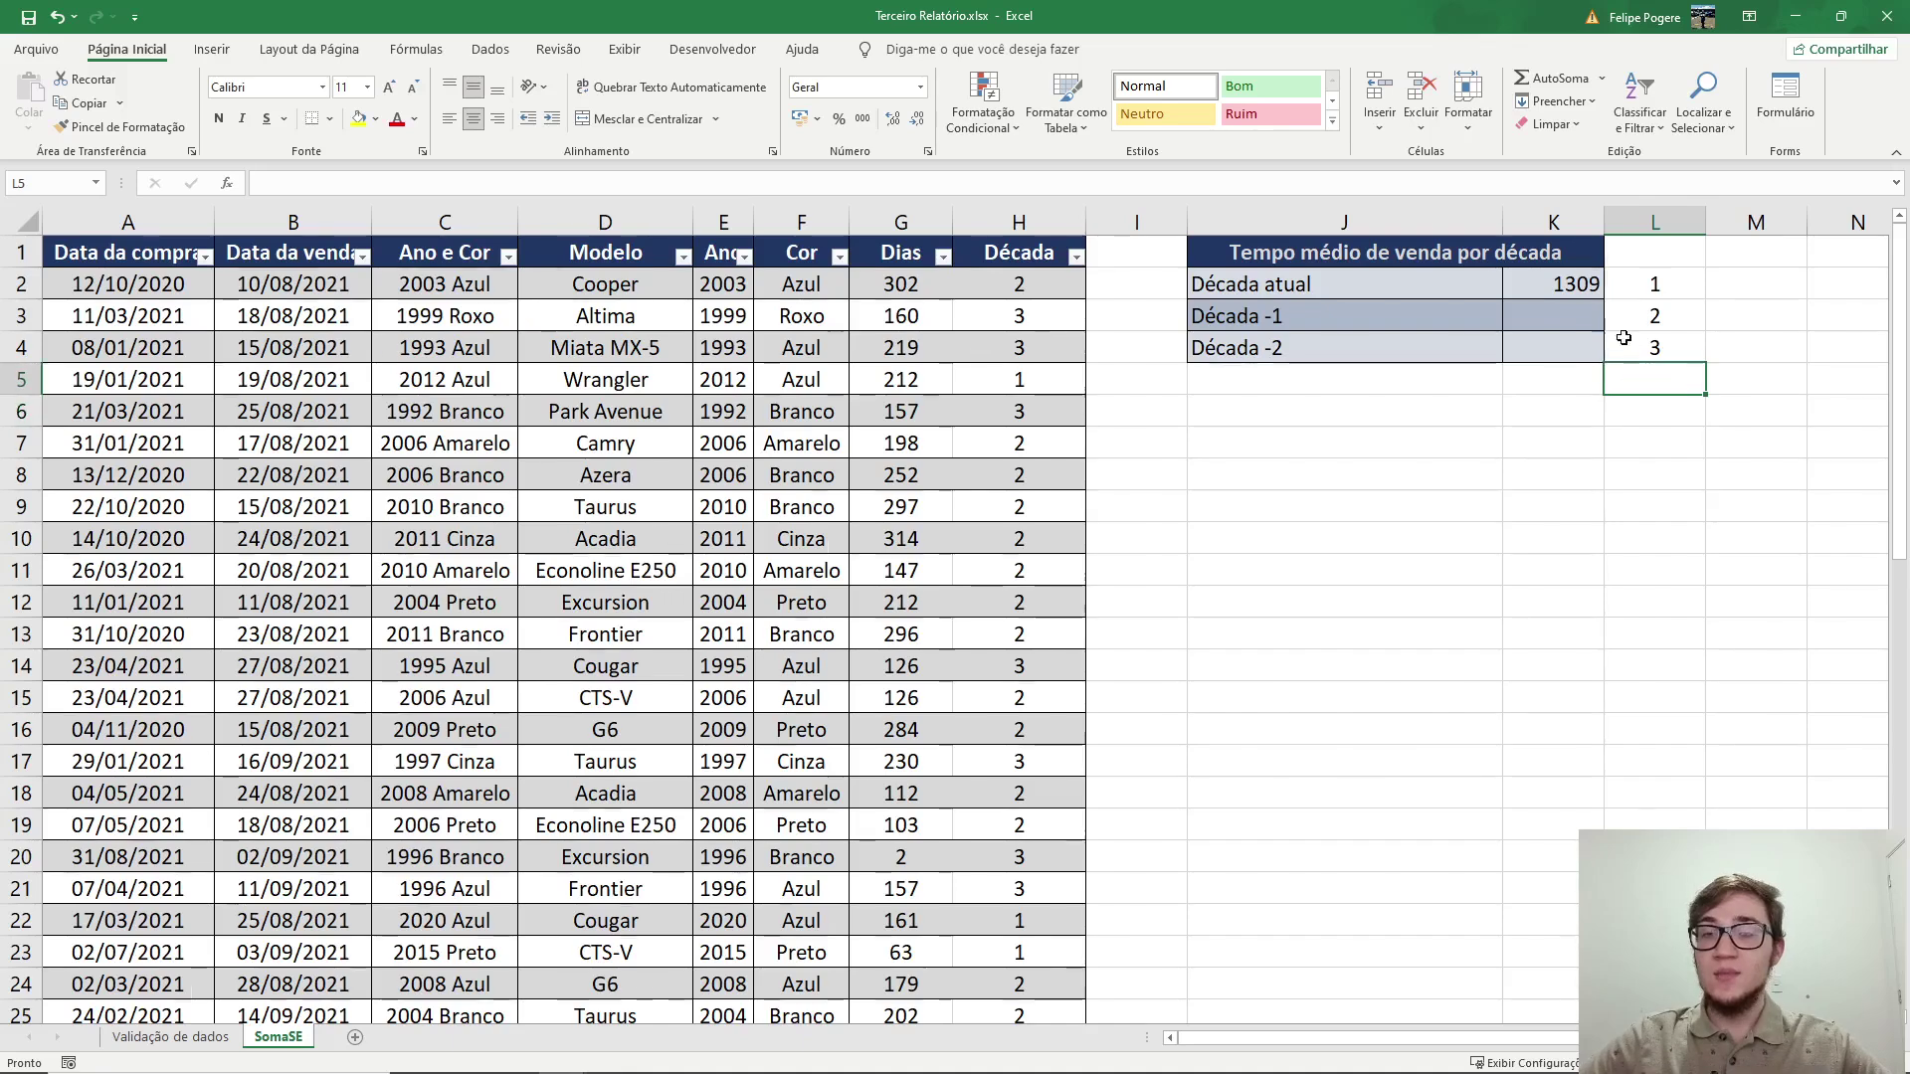
click(1554, 289)
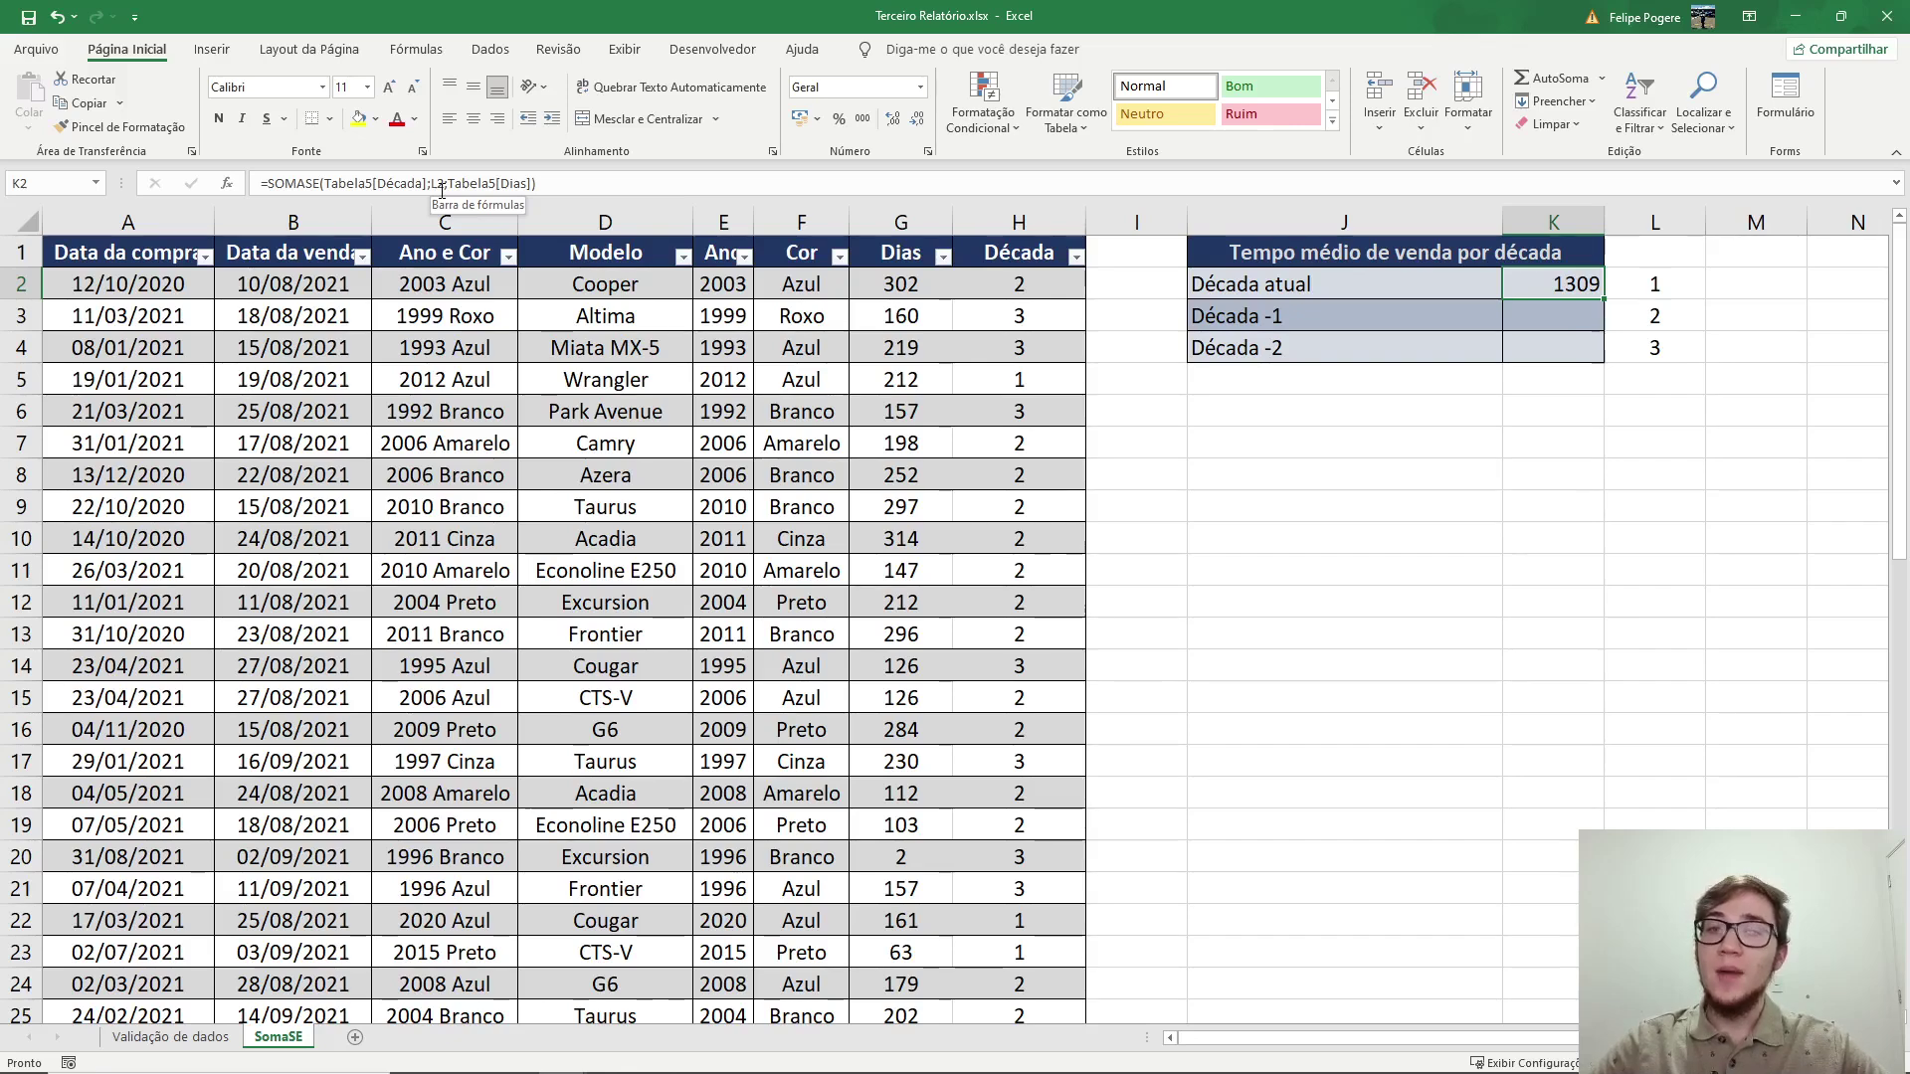
Try extending the list of decade codes with 4 in L5 and 5 in L6
click(1634, 378)
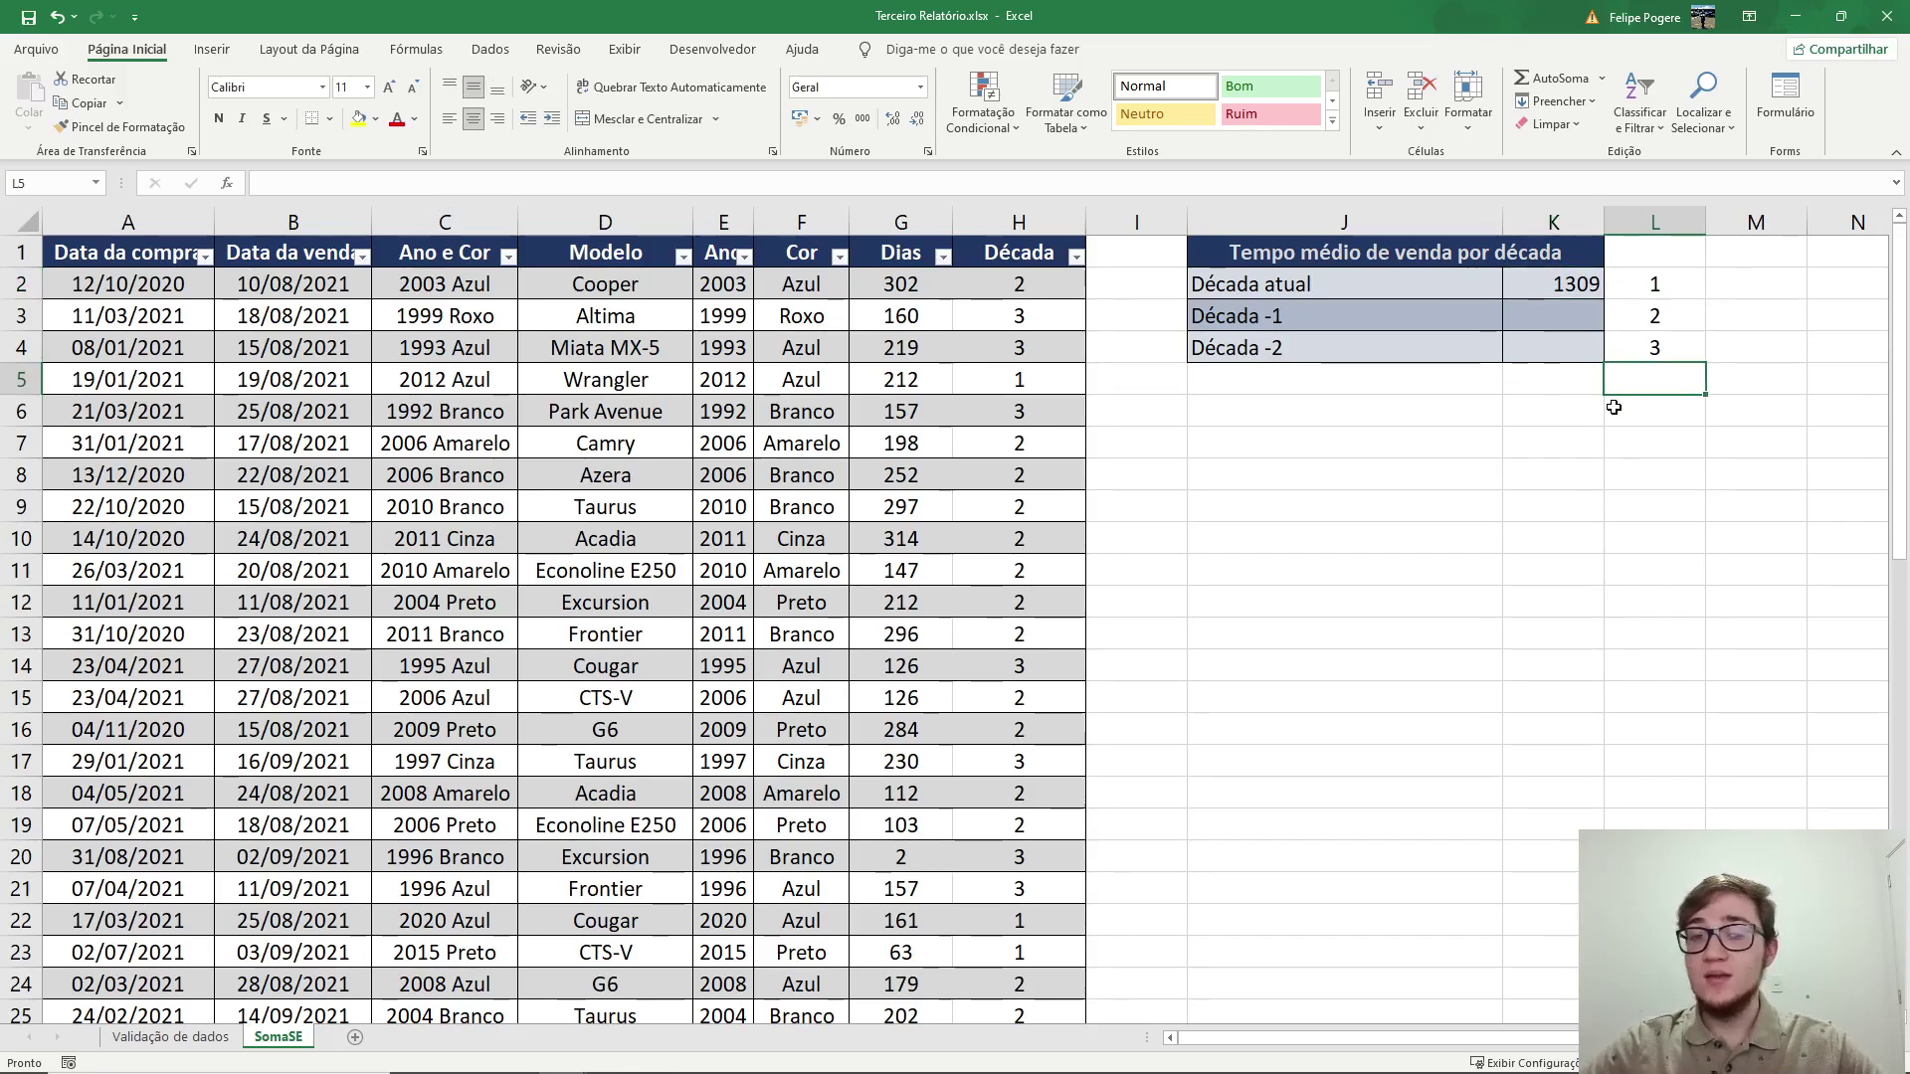
text(4)
key(Return)
text(5)
key(Return)
click(1613, 408)
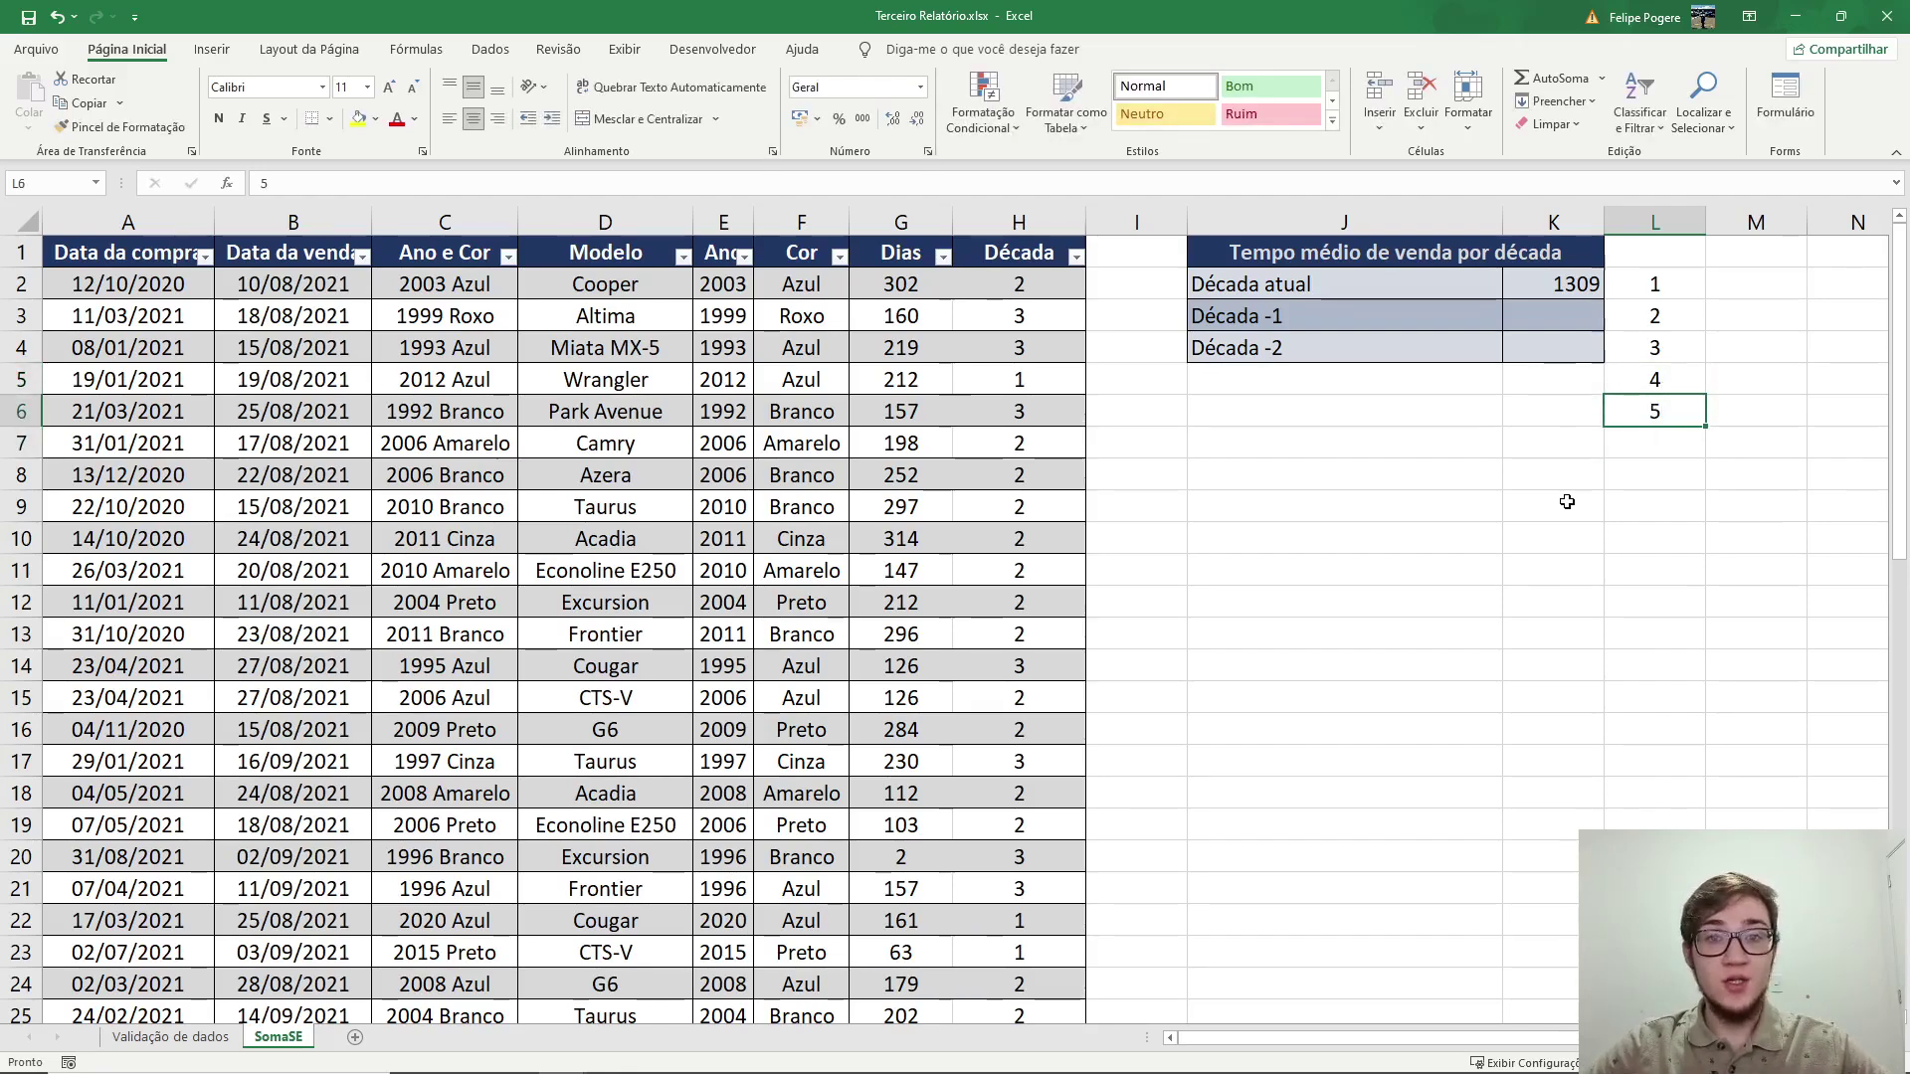
click(1287, 406)
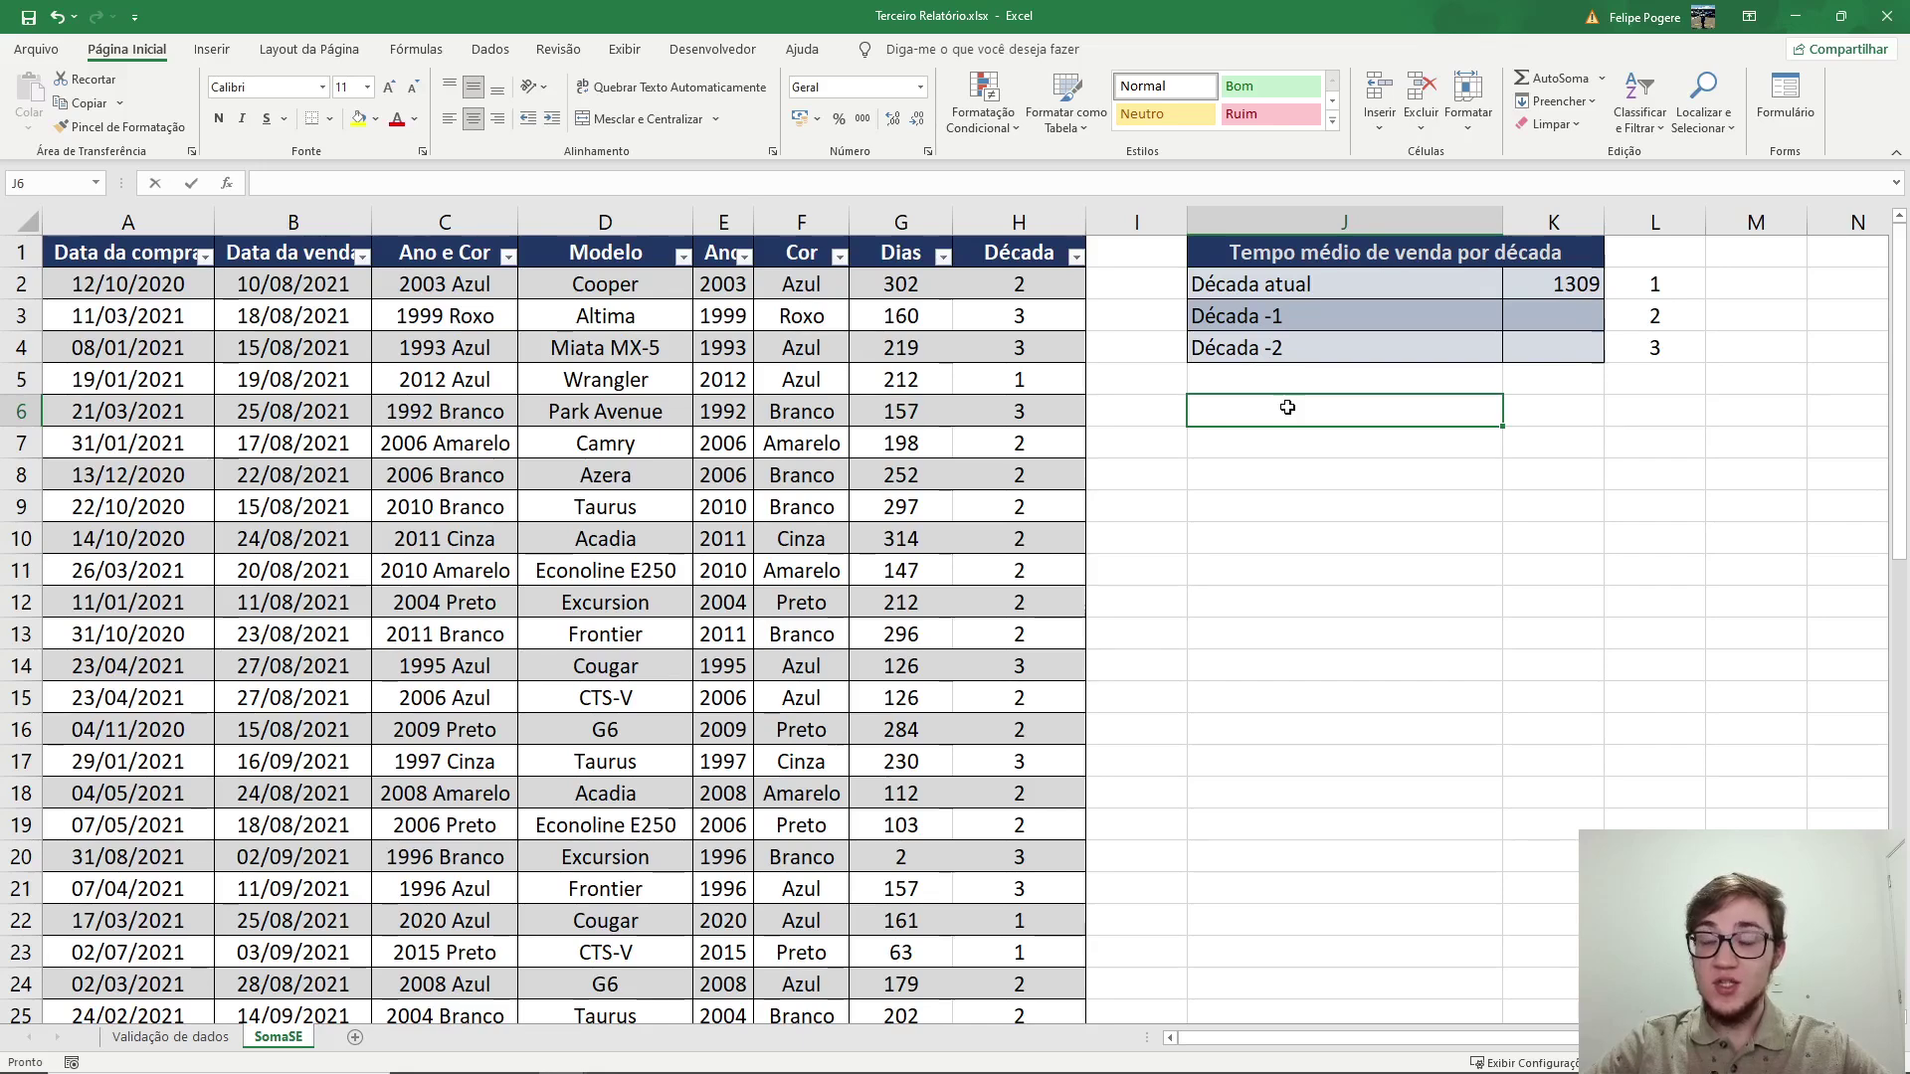
Check the average, count and sum of the whole Dias column
click(898, 287)
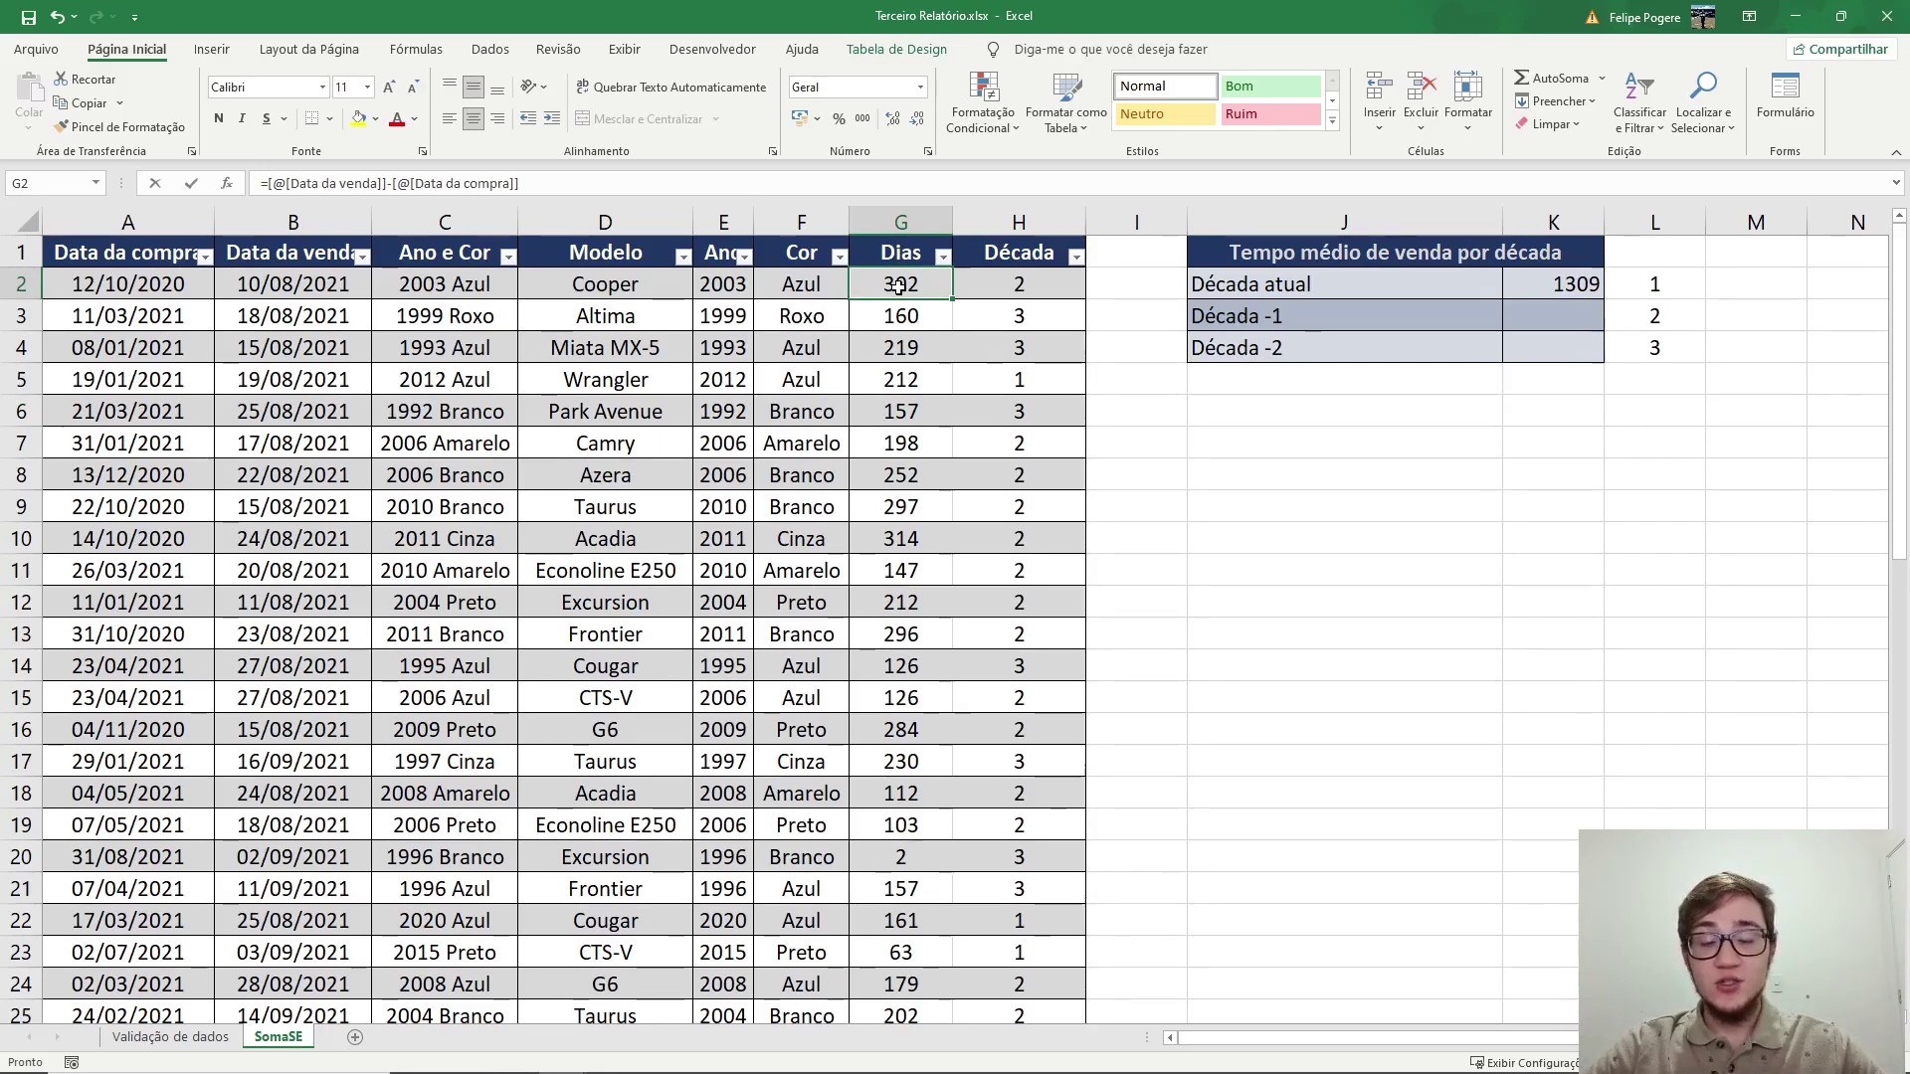
key(ctrl+shift+Down)
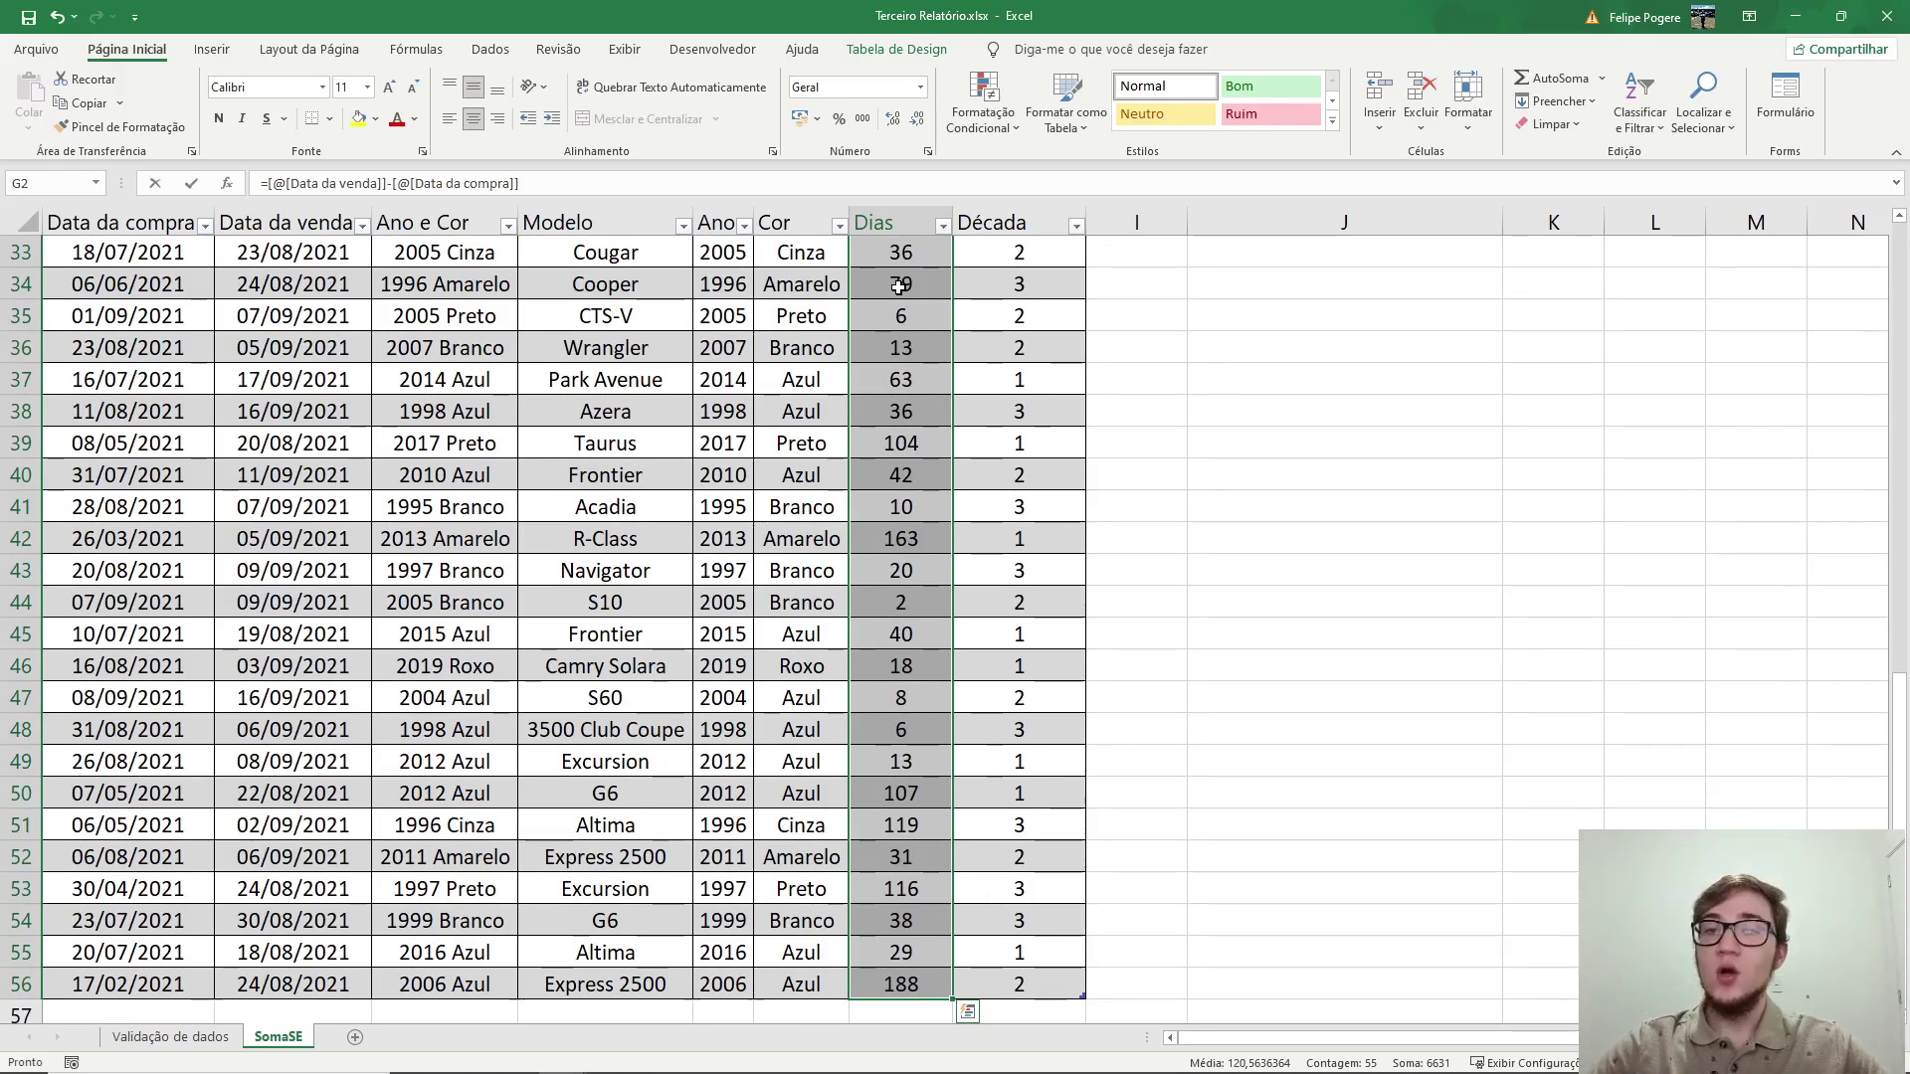
scroll(994, 447, up, 11)
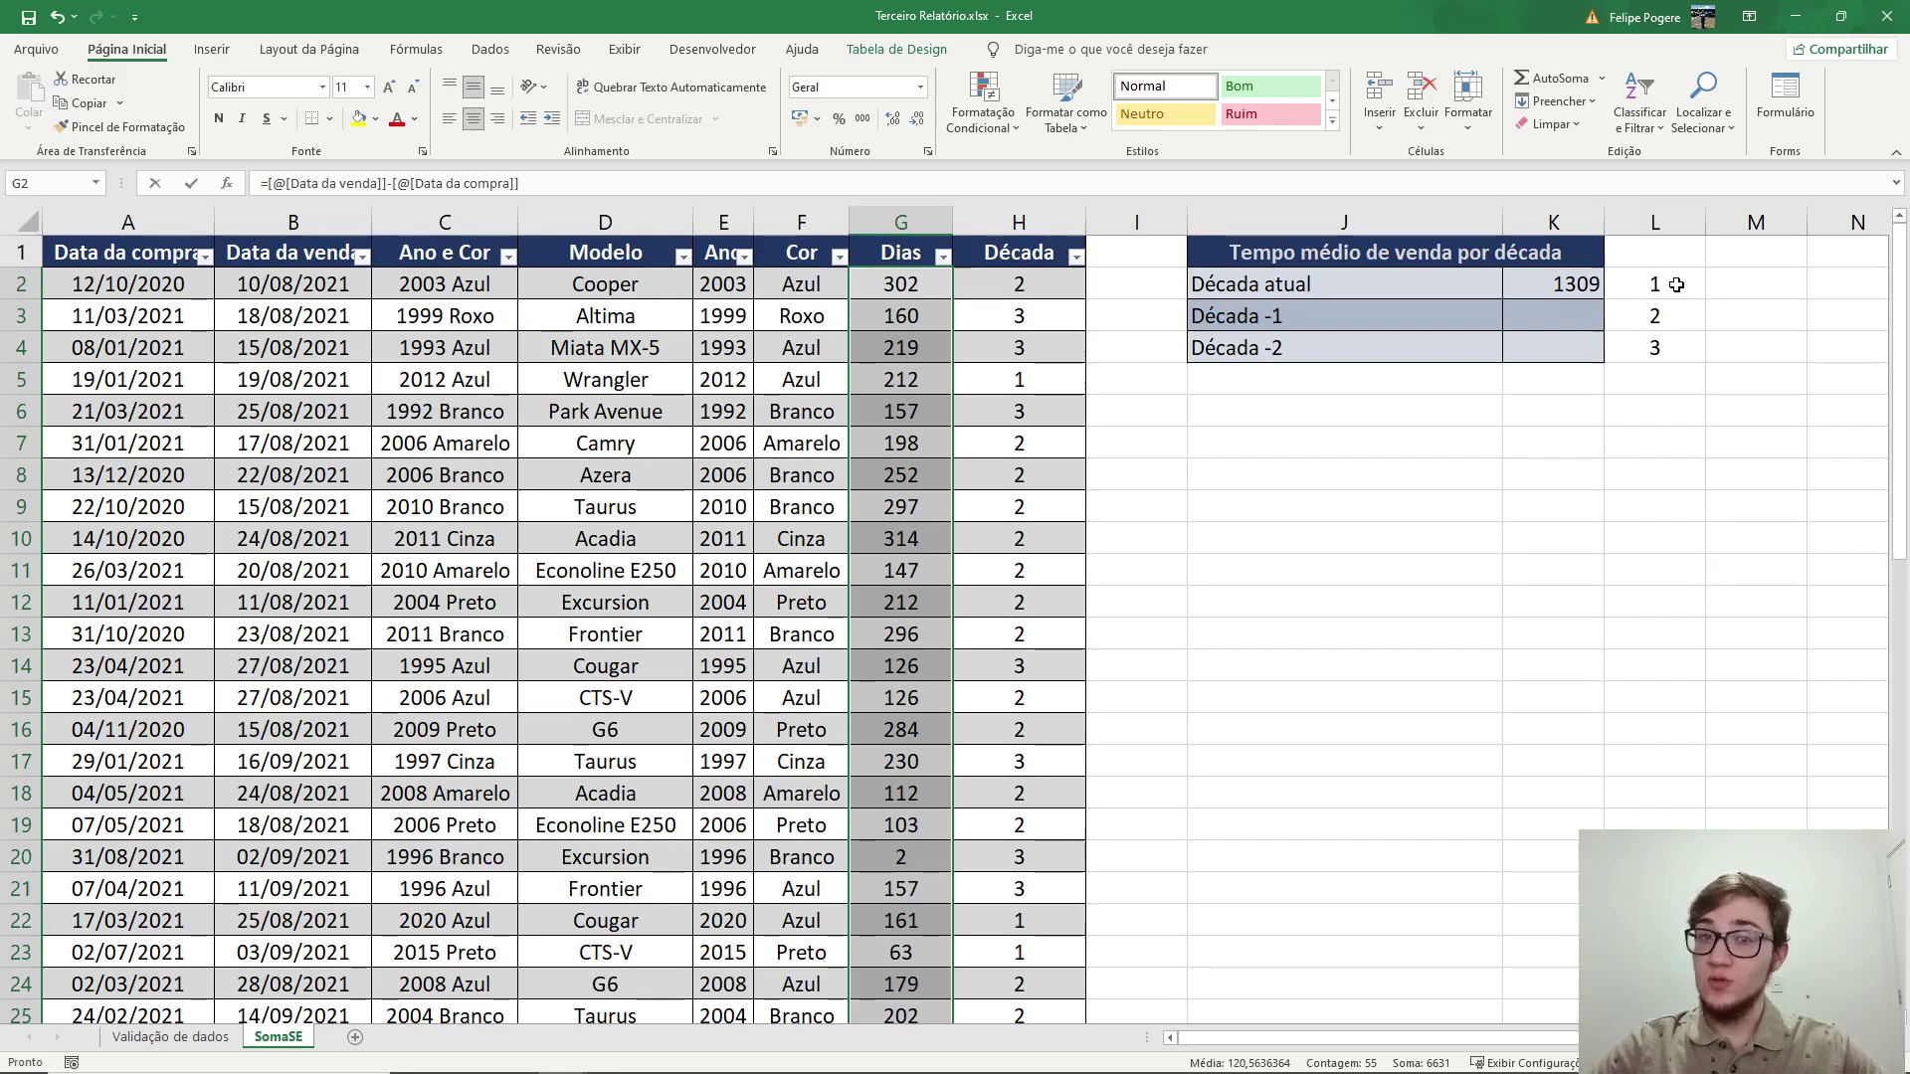
Divide K2's SOMASE formula by a CONT.SE over the table's Década column with L2 as the criterion
double_click(1567, 285)
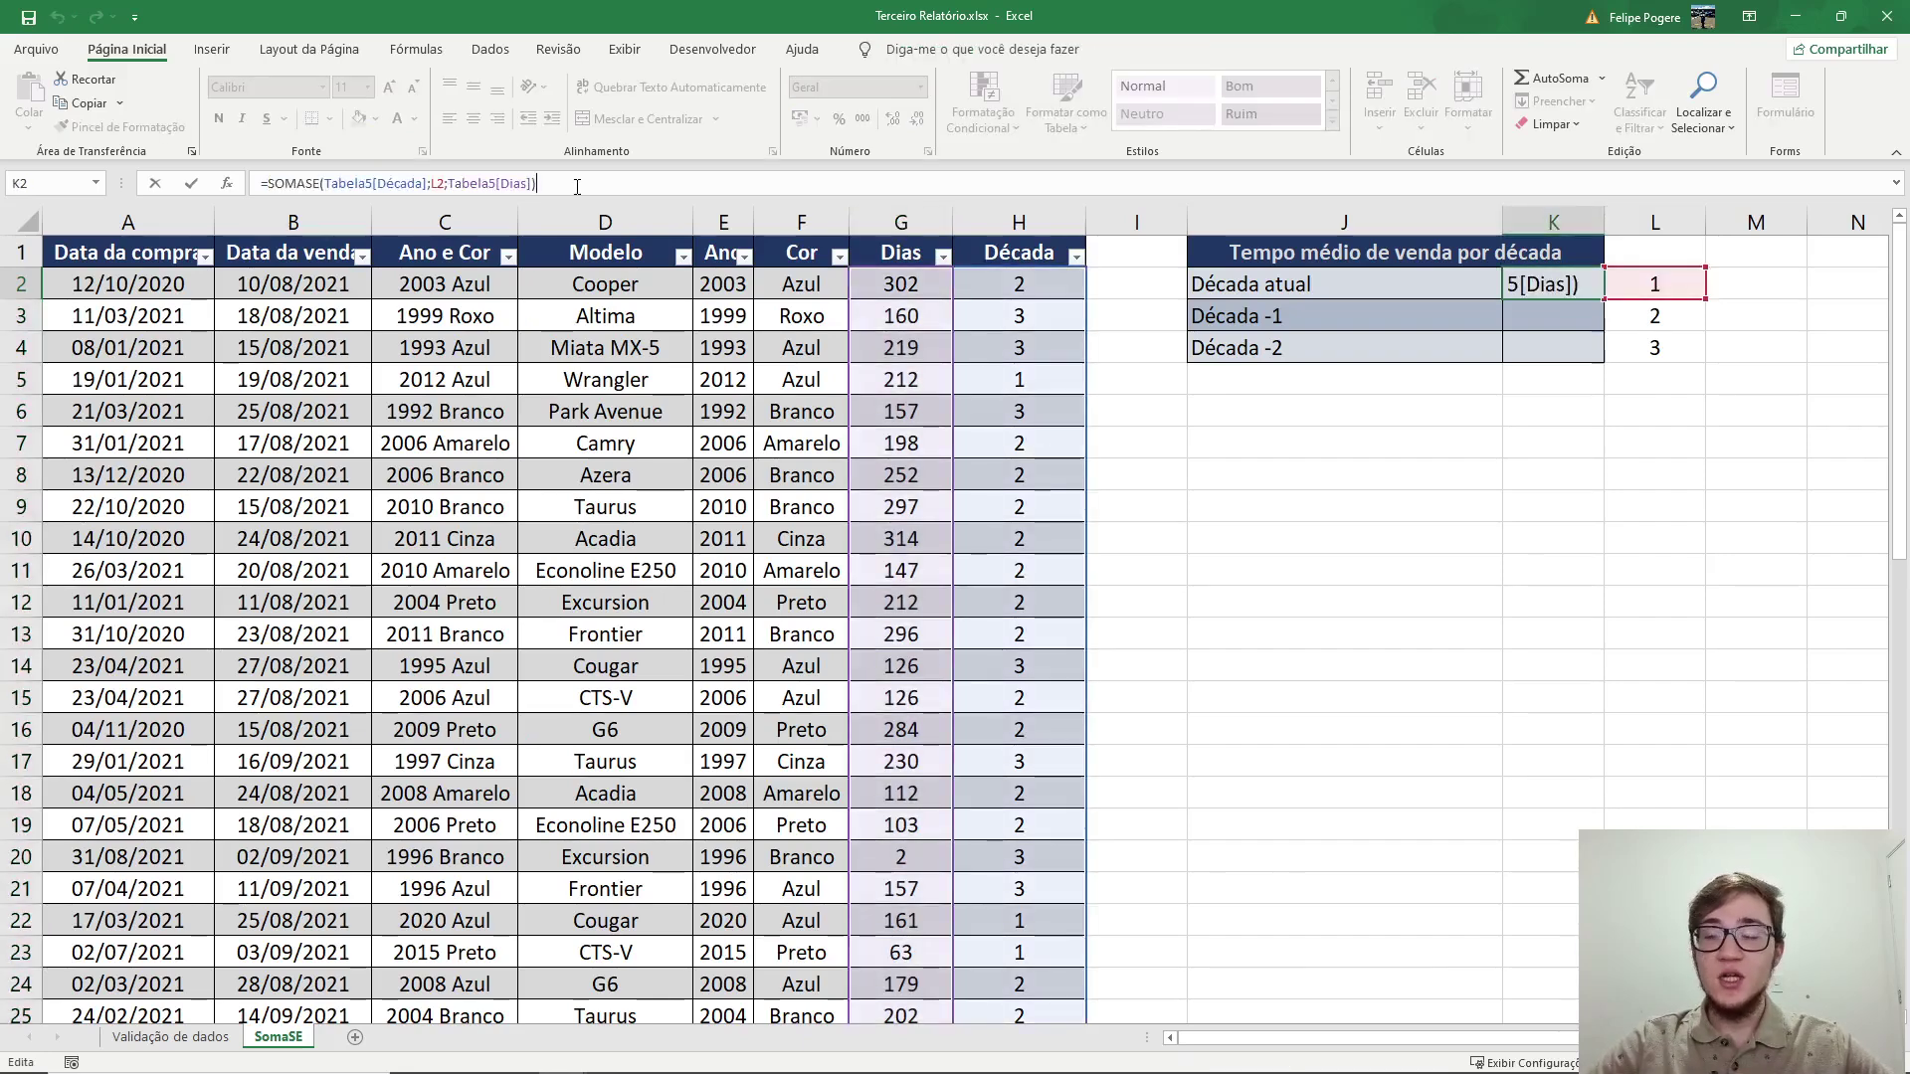
text(/cont)
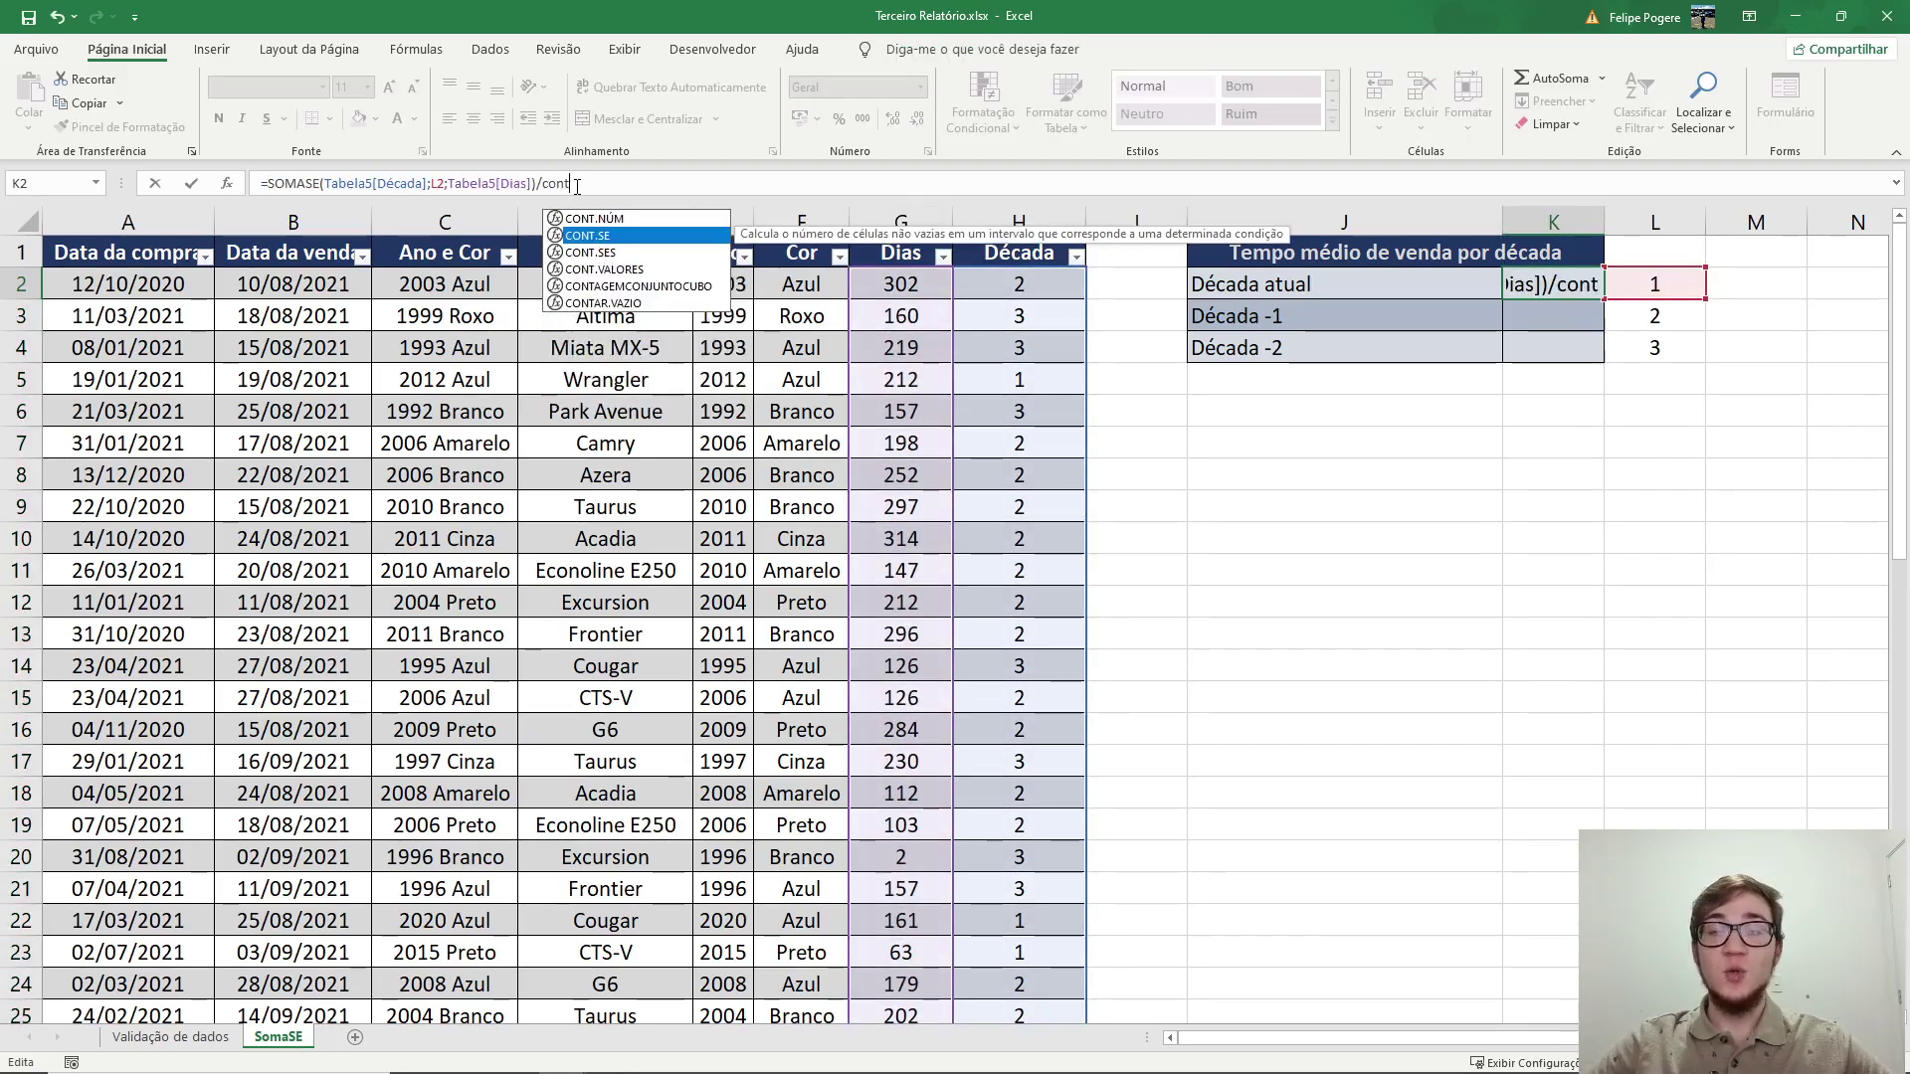
double_click(600, 234)
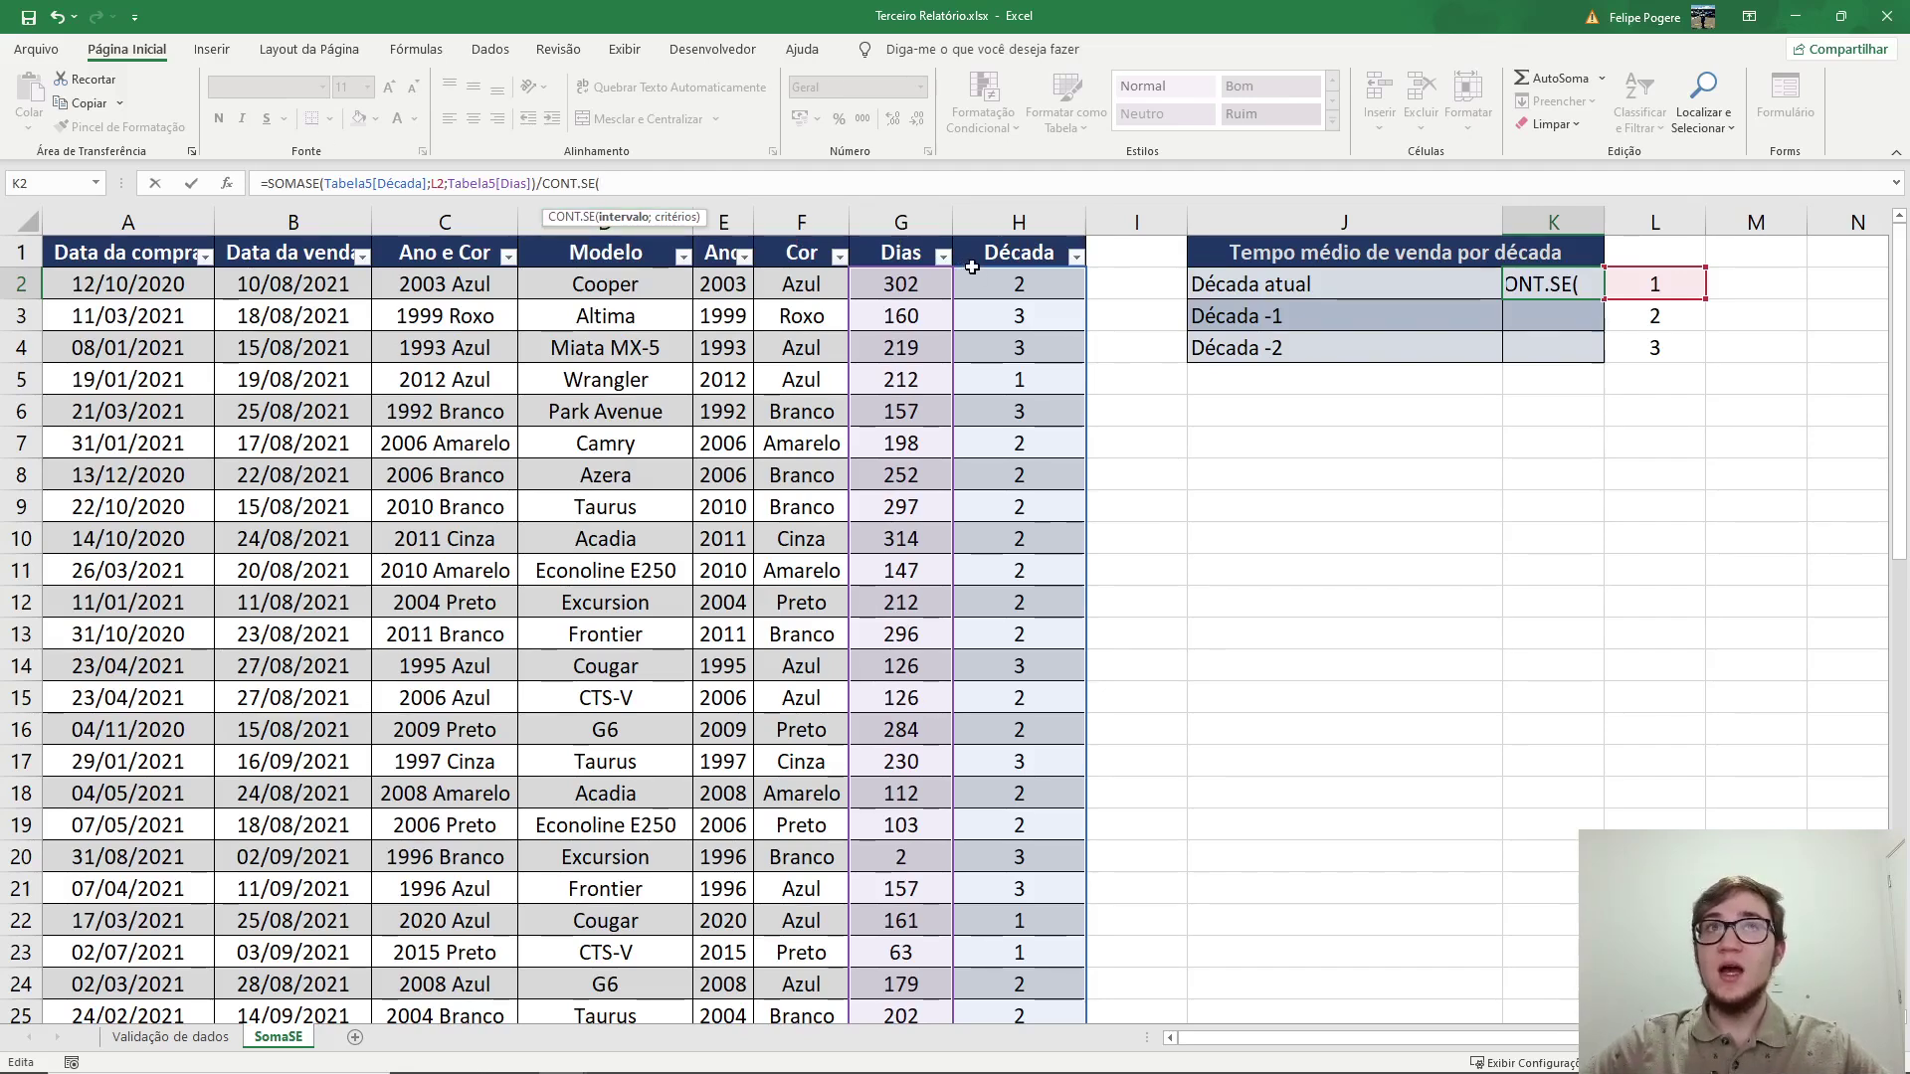
click(1014, 283)
key(ctrl+shift+Down)
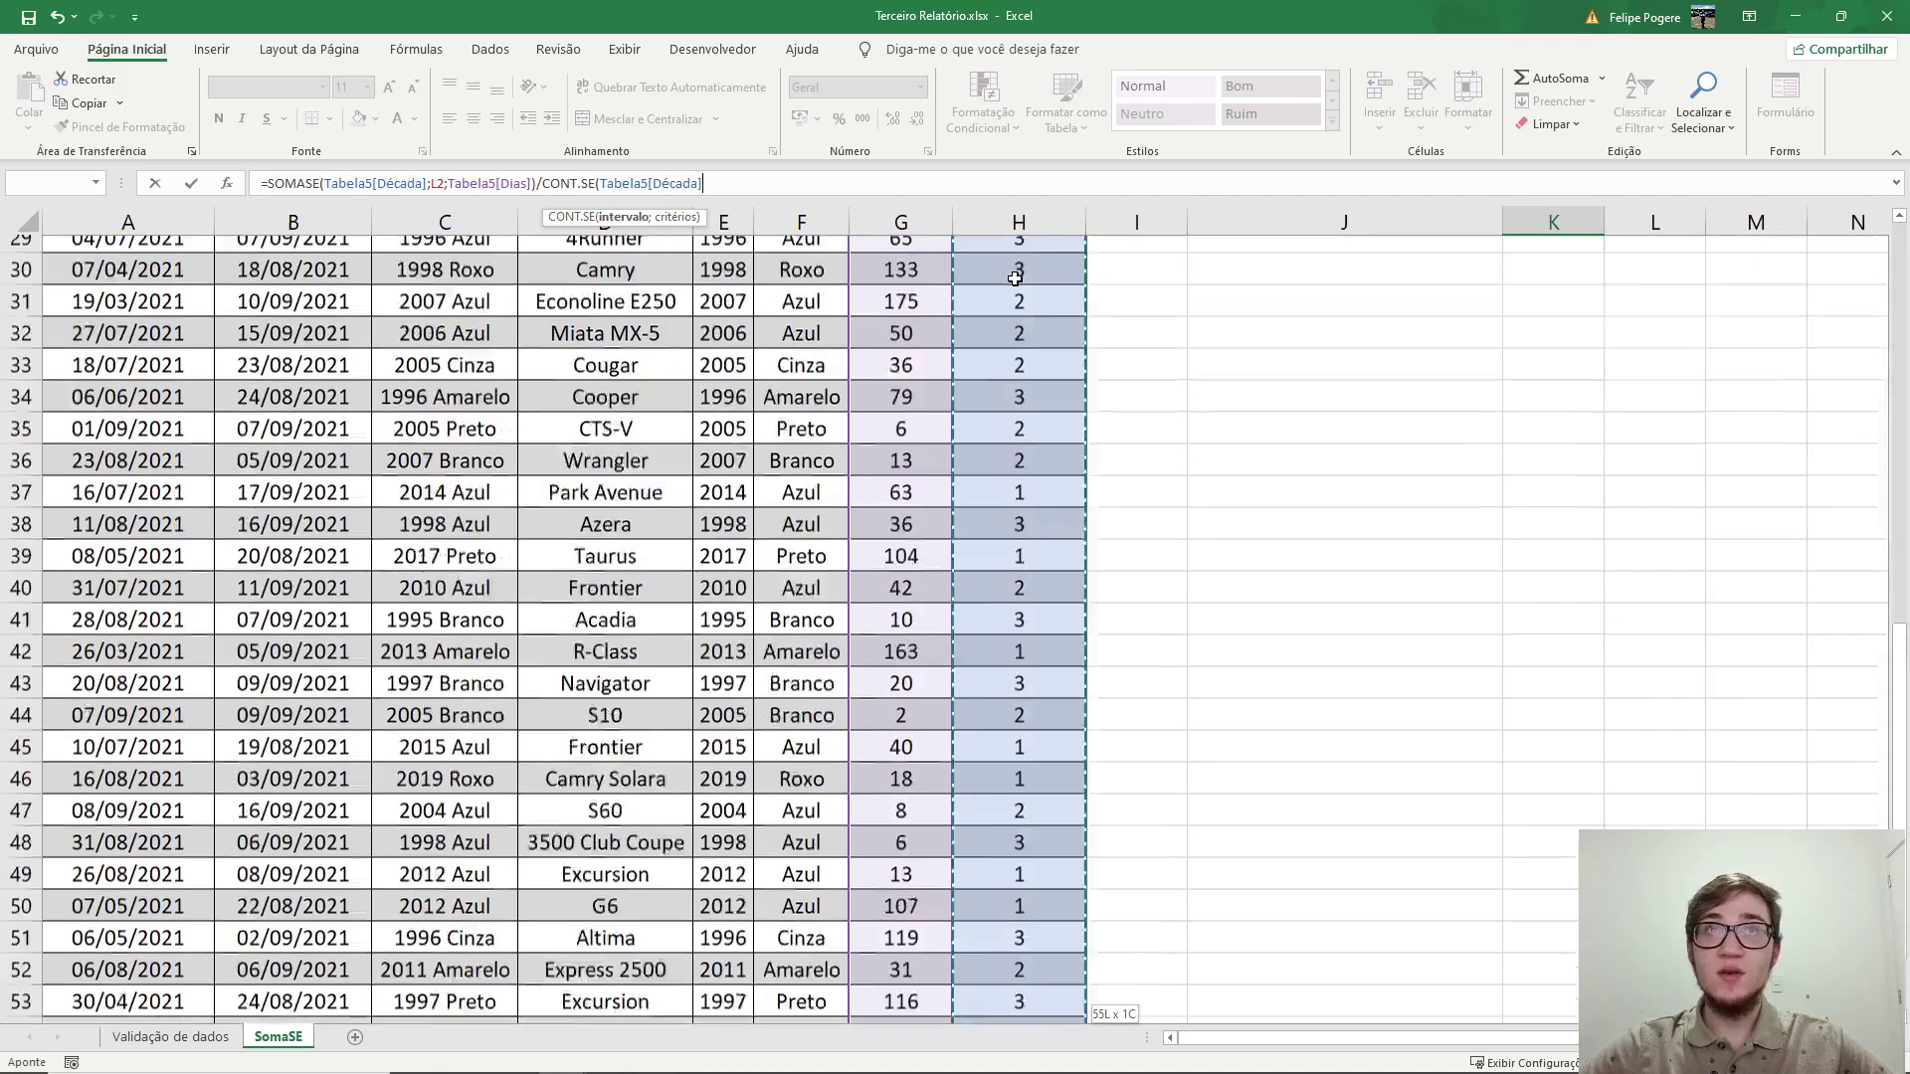
text(;)
scroll(1034, 818, down, 1)
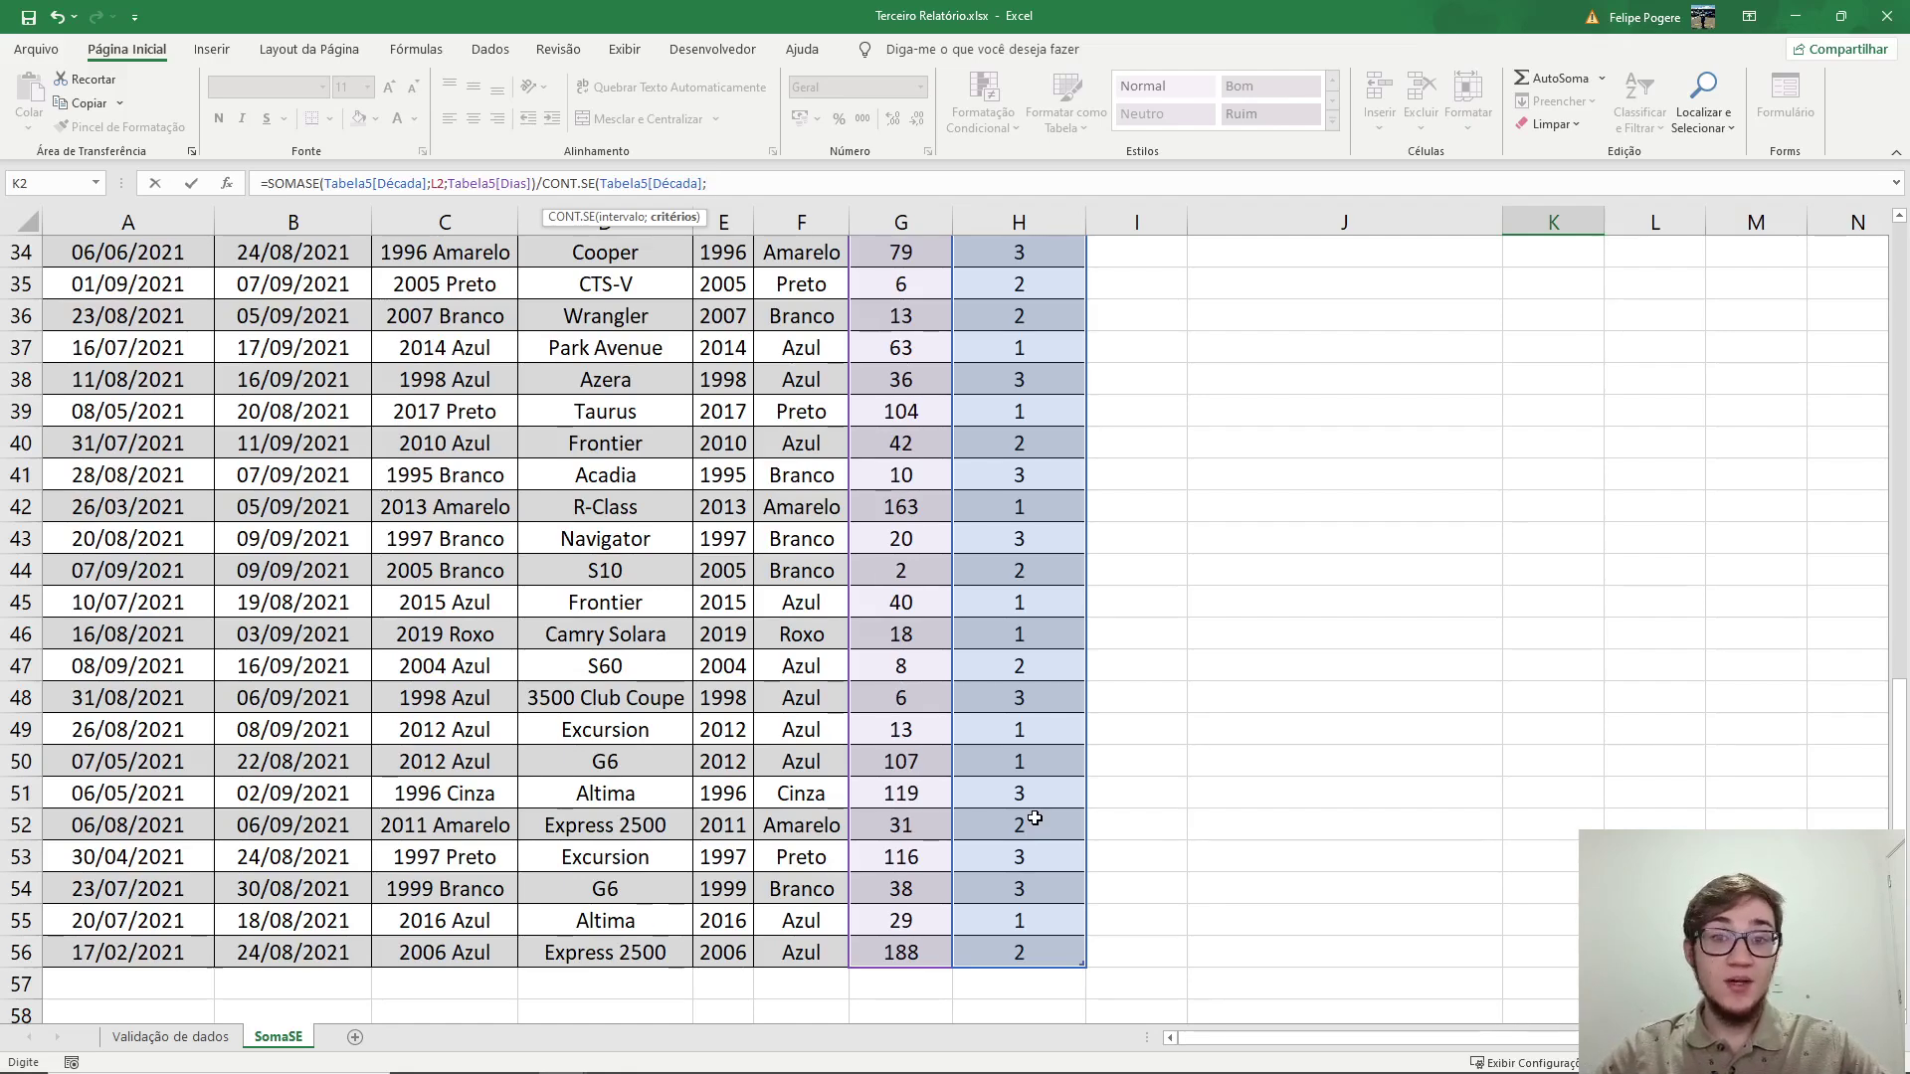
scroll(1266, 461, up, 11)
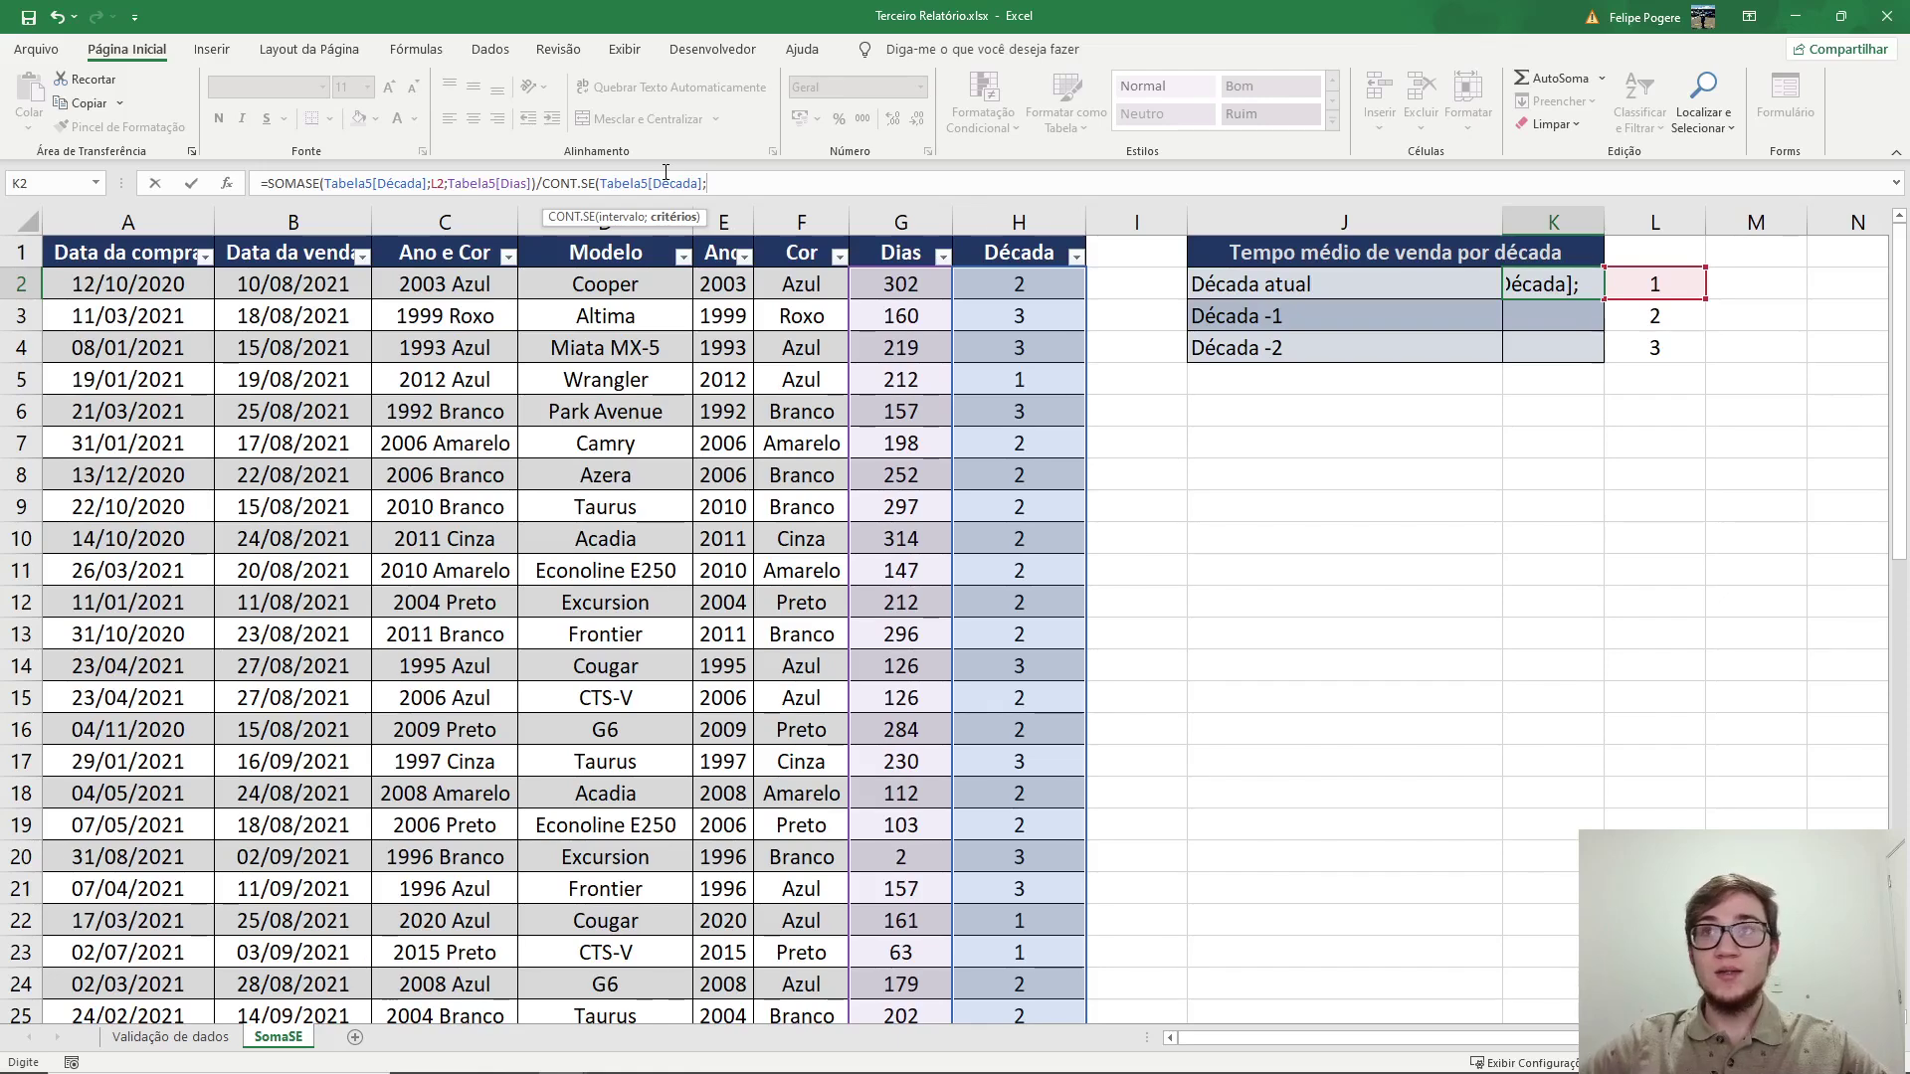
click(1655, 286)
text())
key(Return)
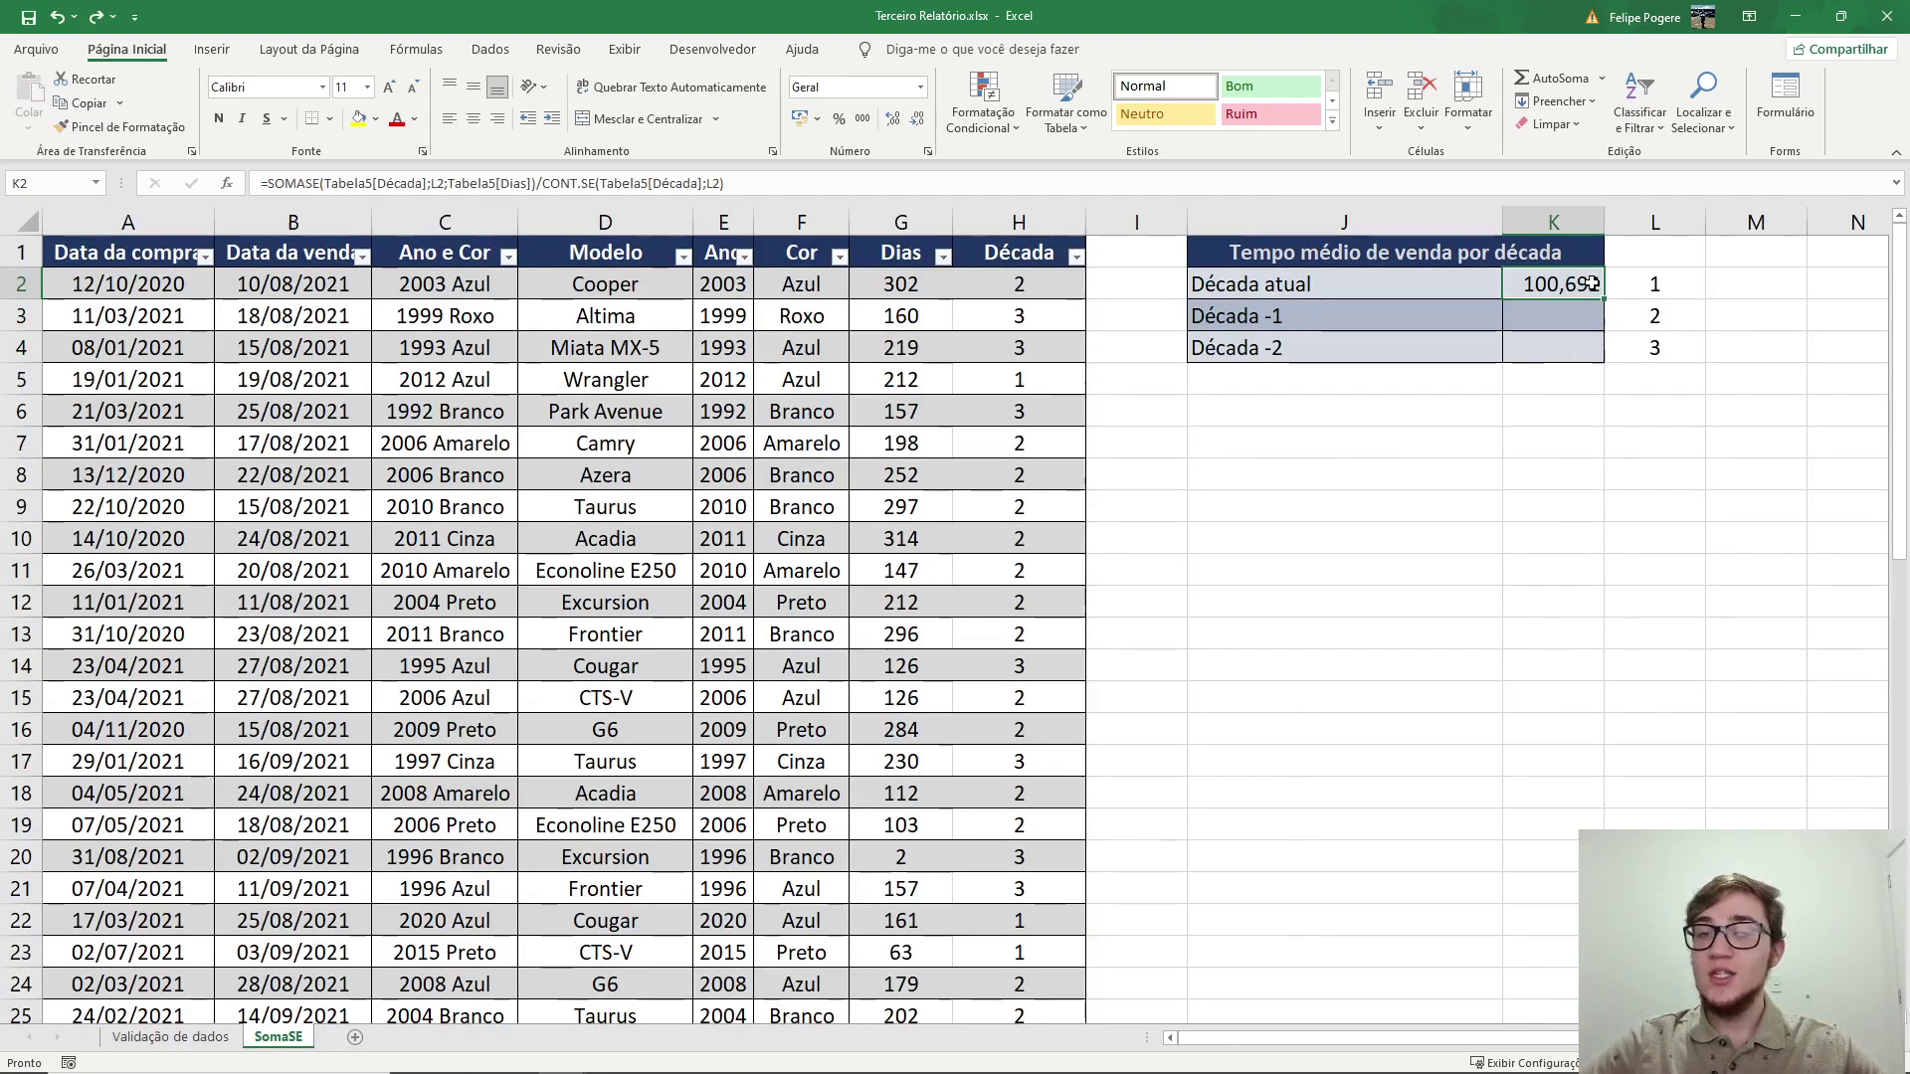
Copy K2's average formula into K3:K4 for Década -1 and Década -2, pasting formulas only
key(ctrl+c)
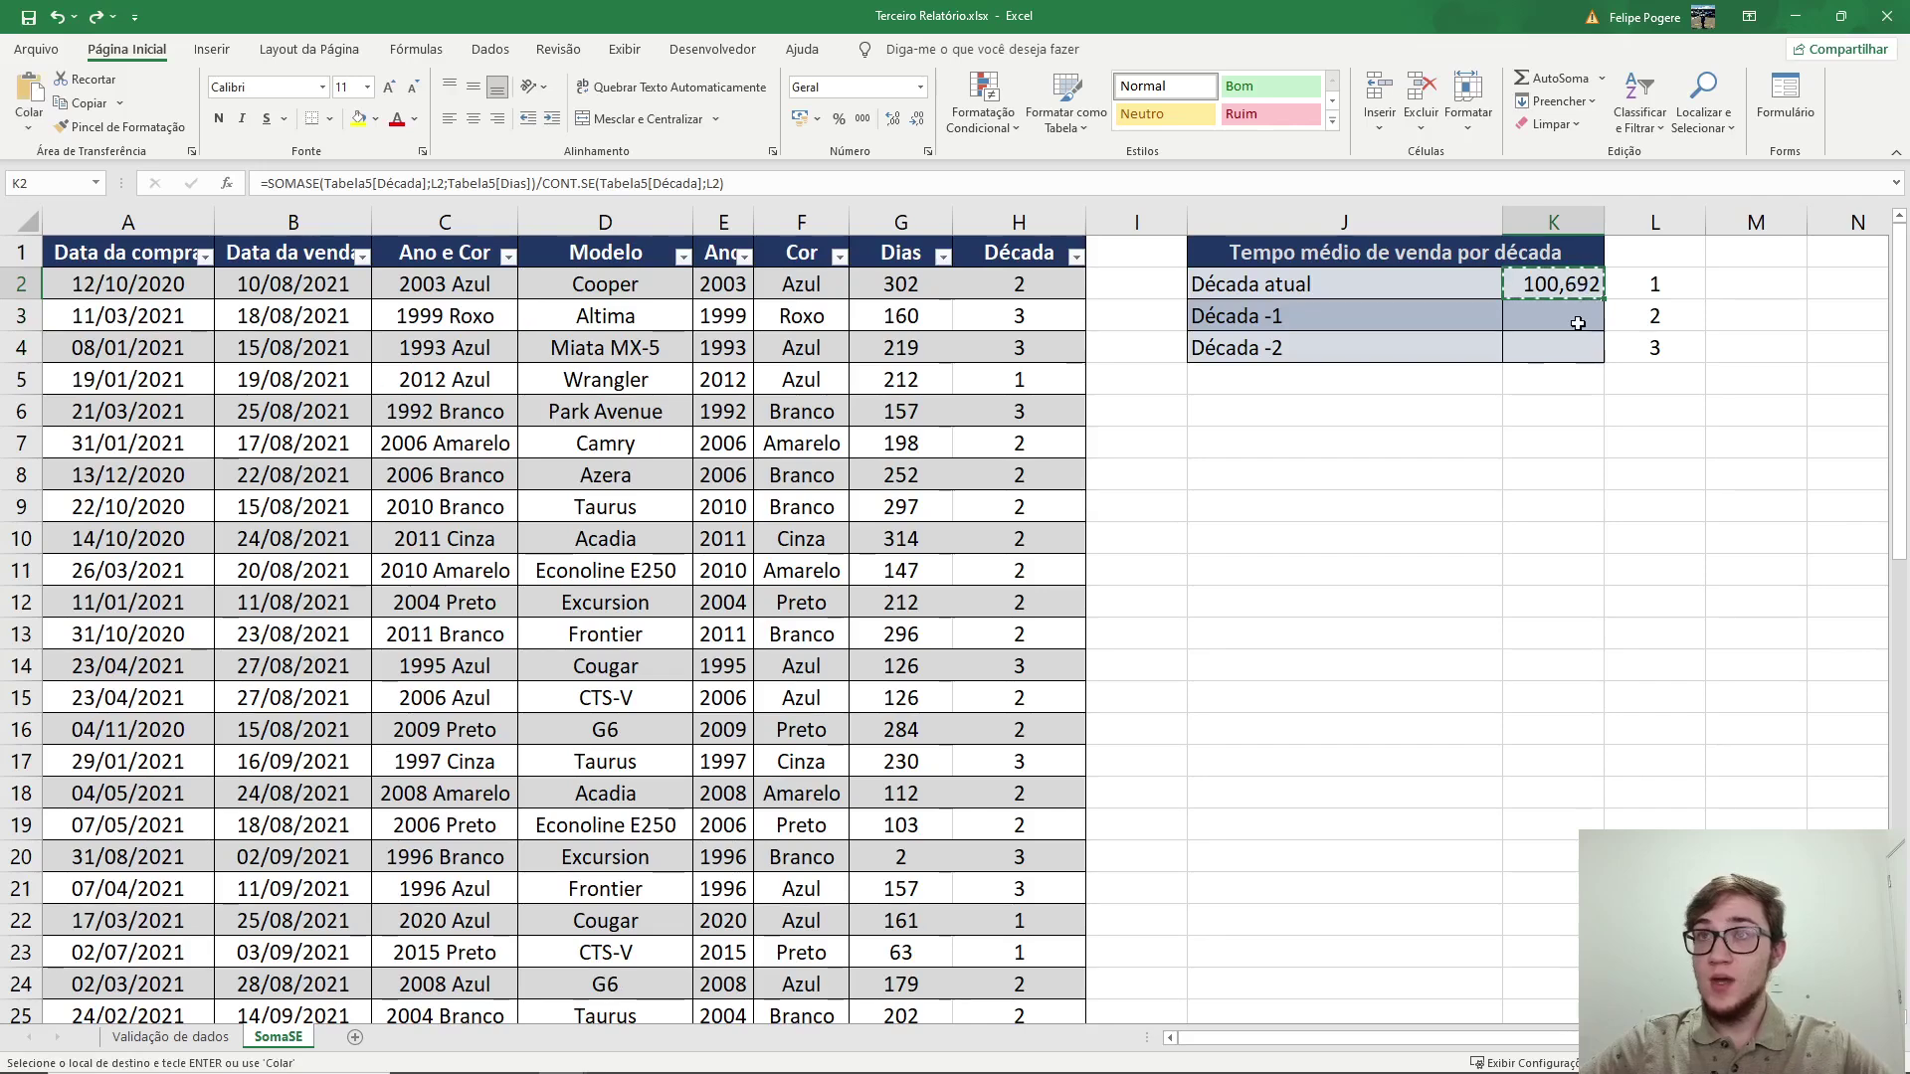
drag(1577, 321, 1577, 349)
right_click(1573, 330)
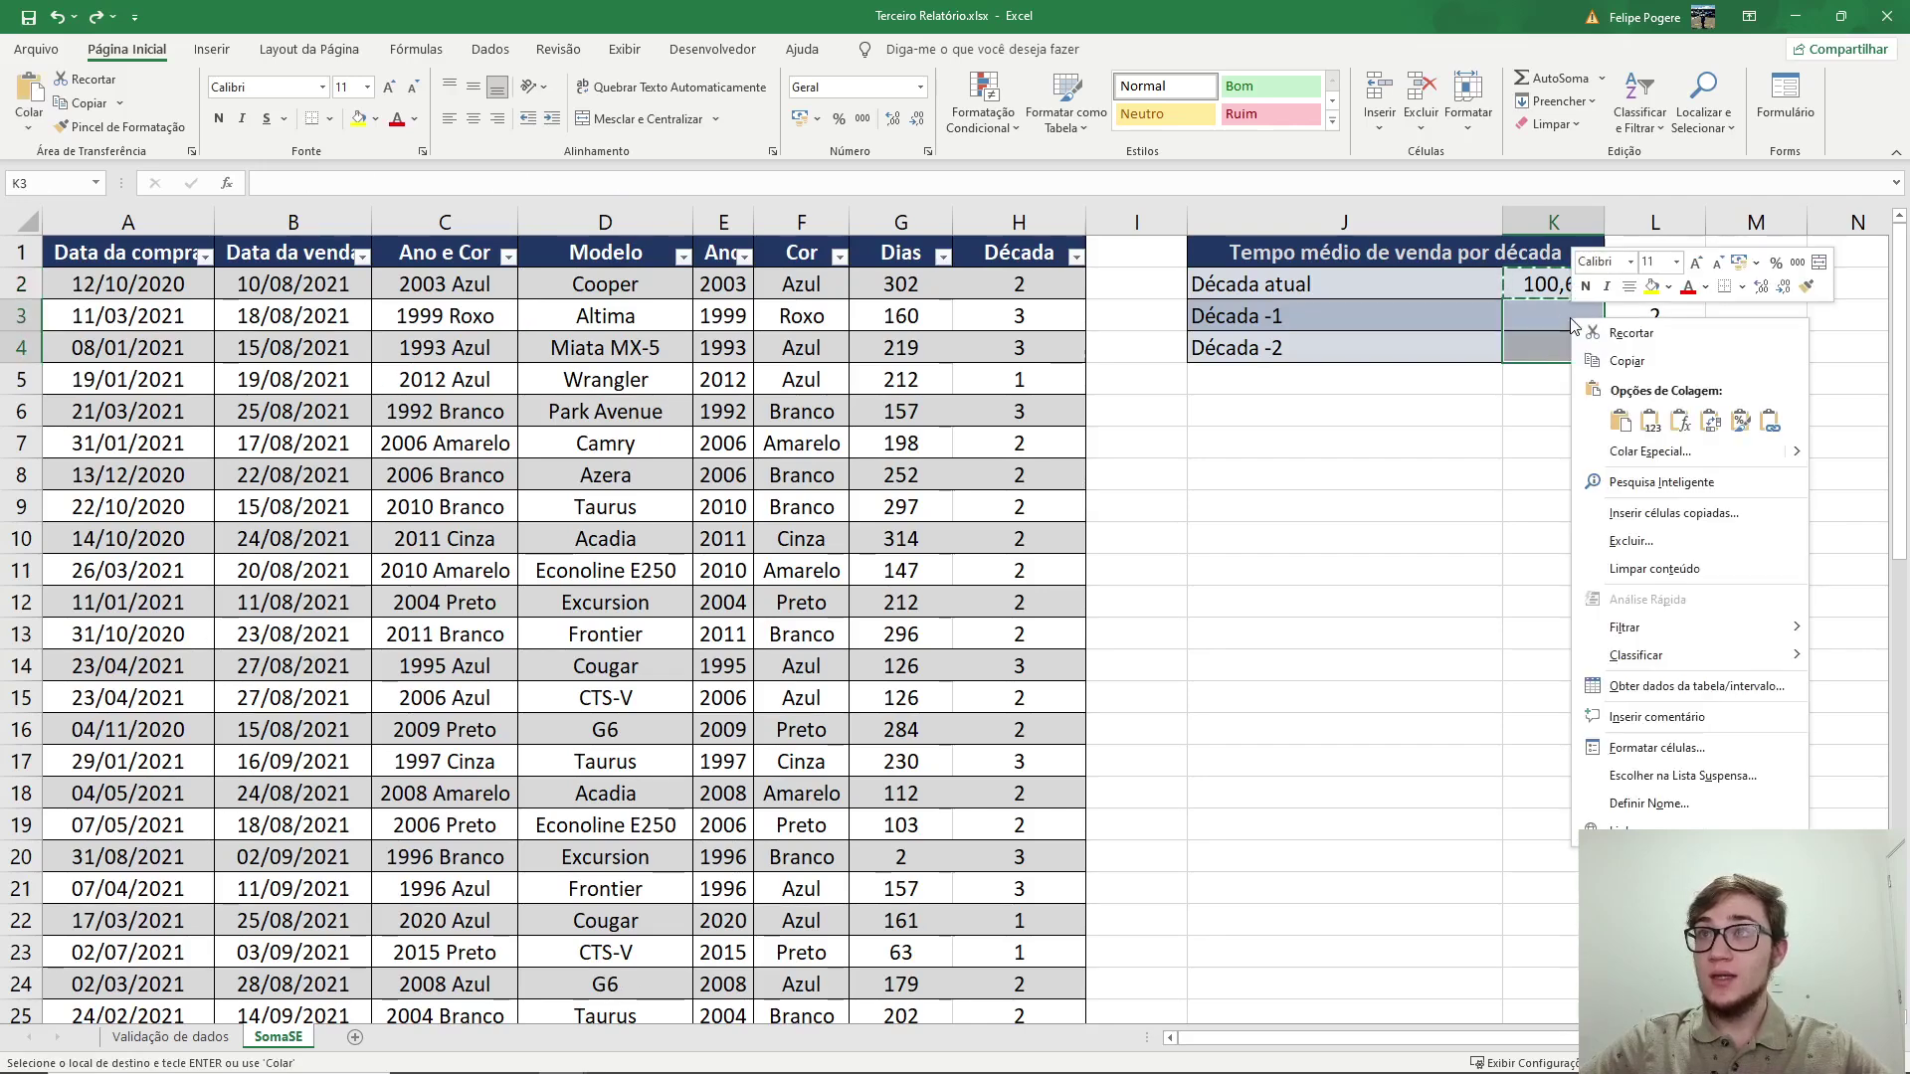
click(1679, 421)
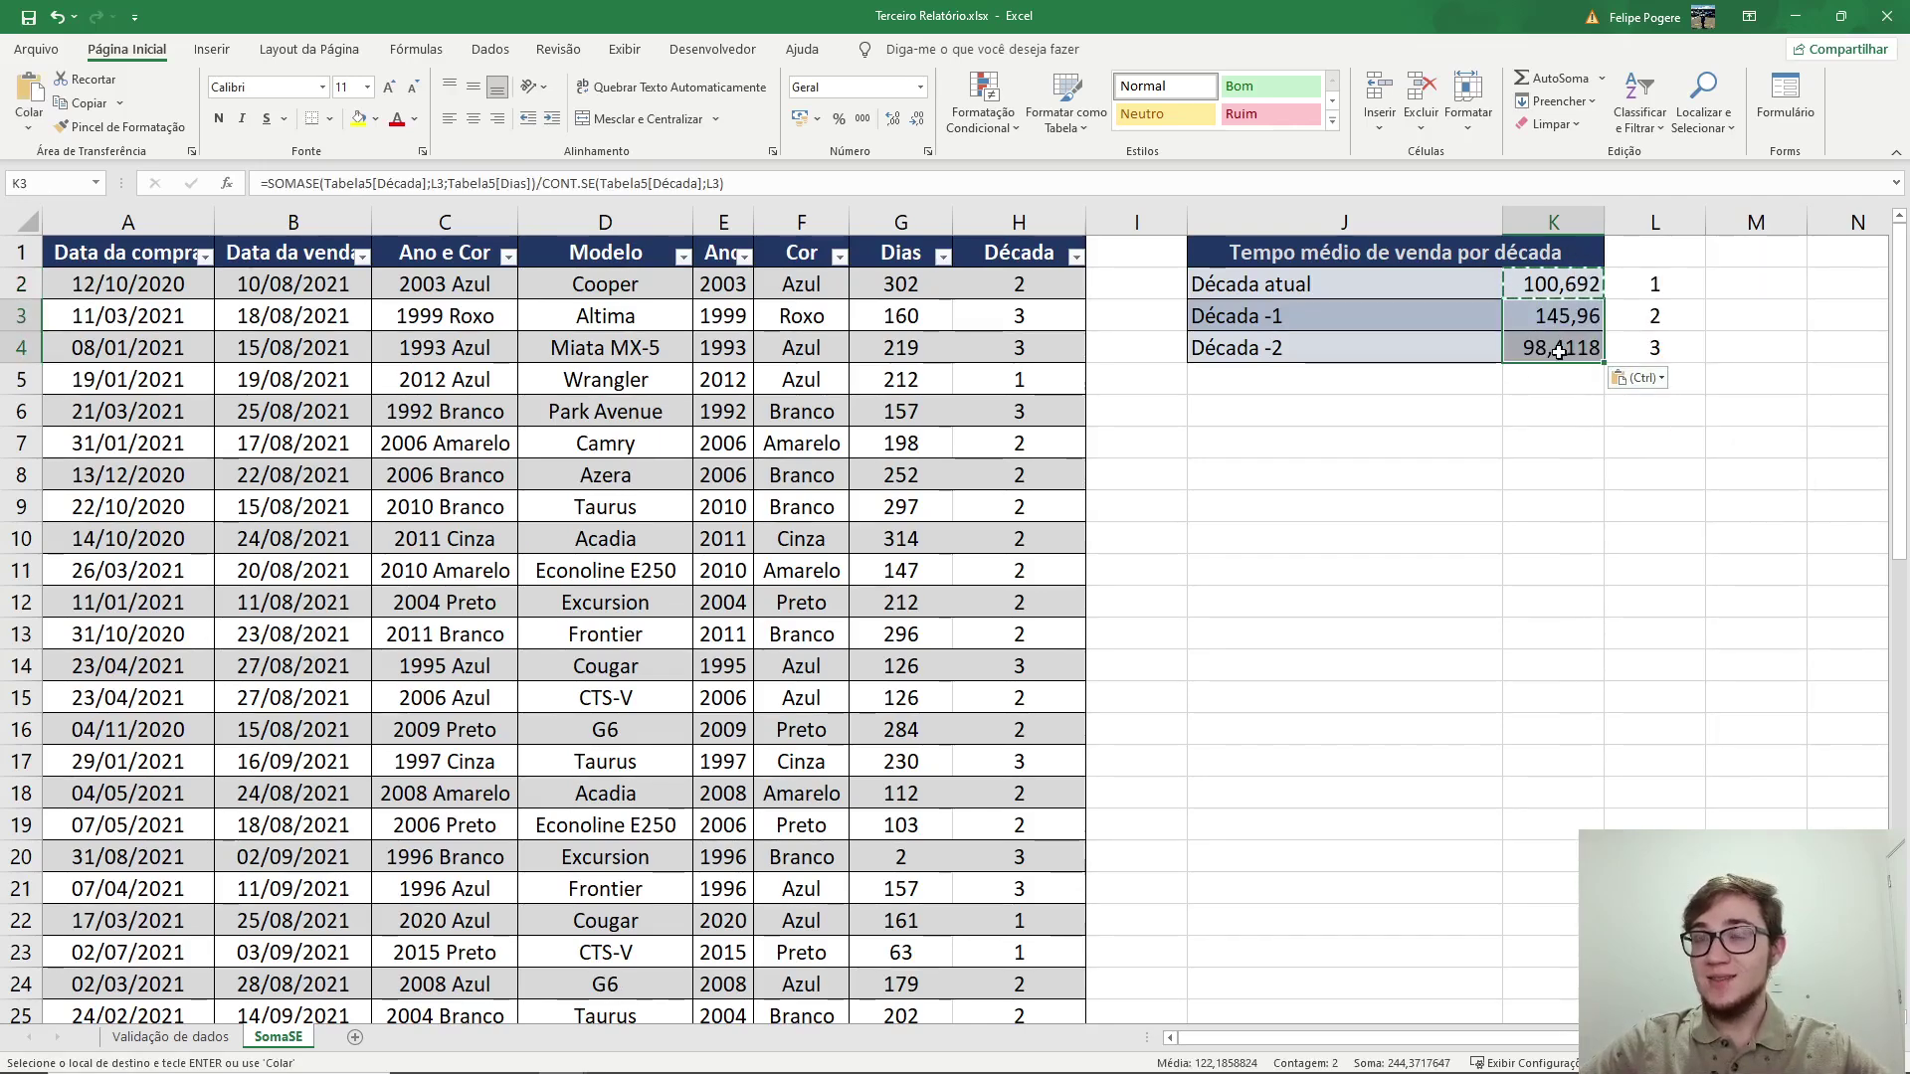
click(1431, 344)
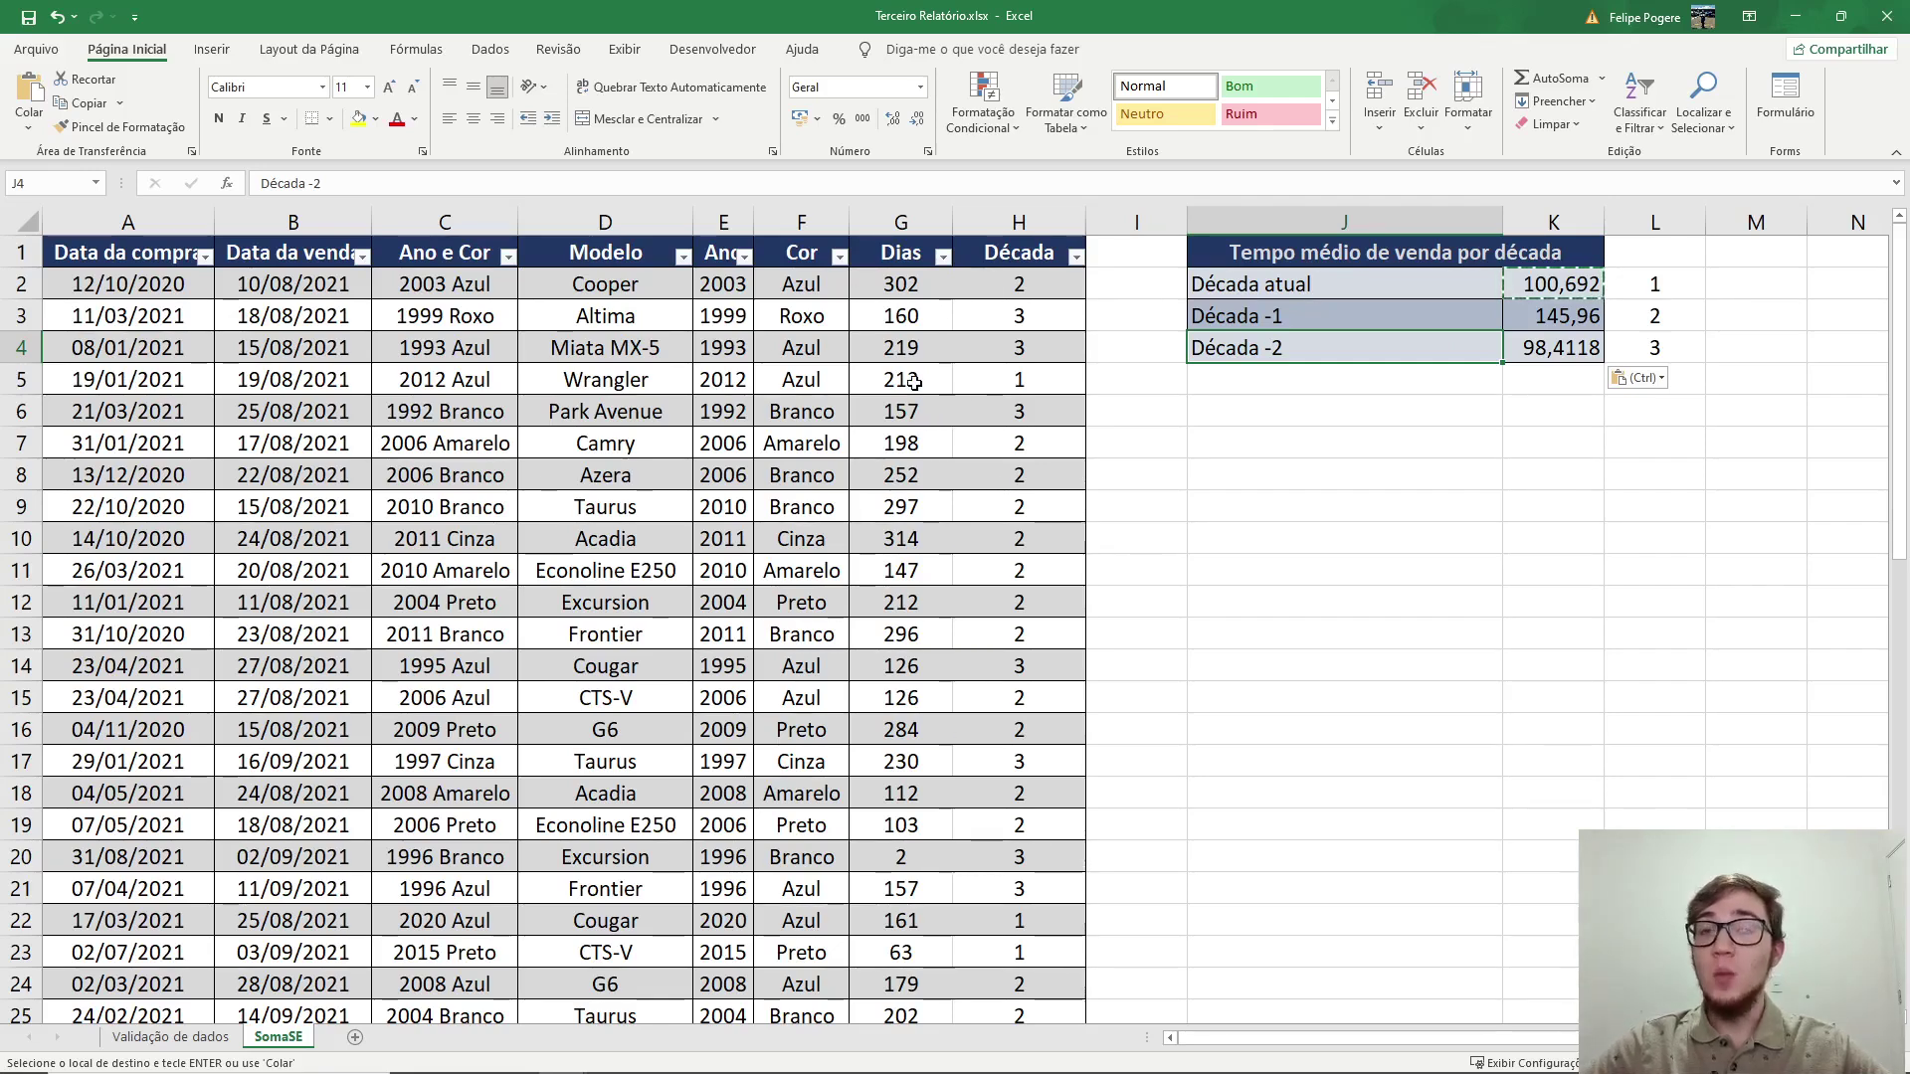
Enter a demonstration SOMASE formula in J6 over the table's Década column with criterion 1 and no sum range
click(1418, 415)
text(=SOMASE()
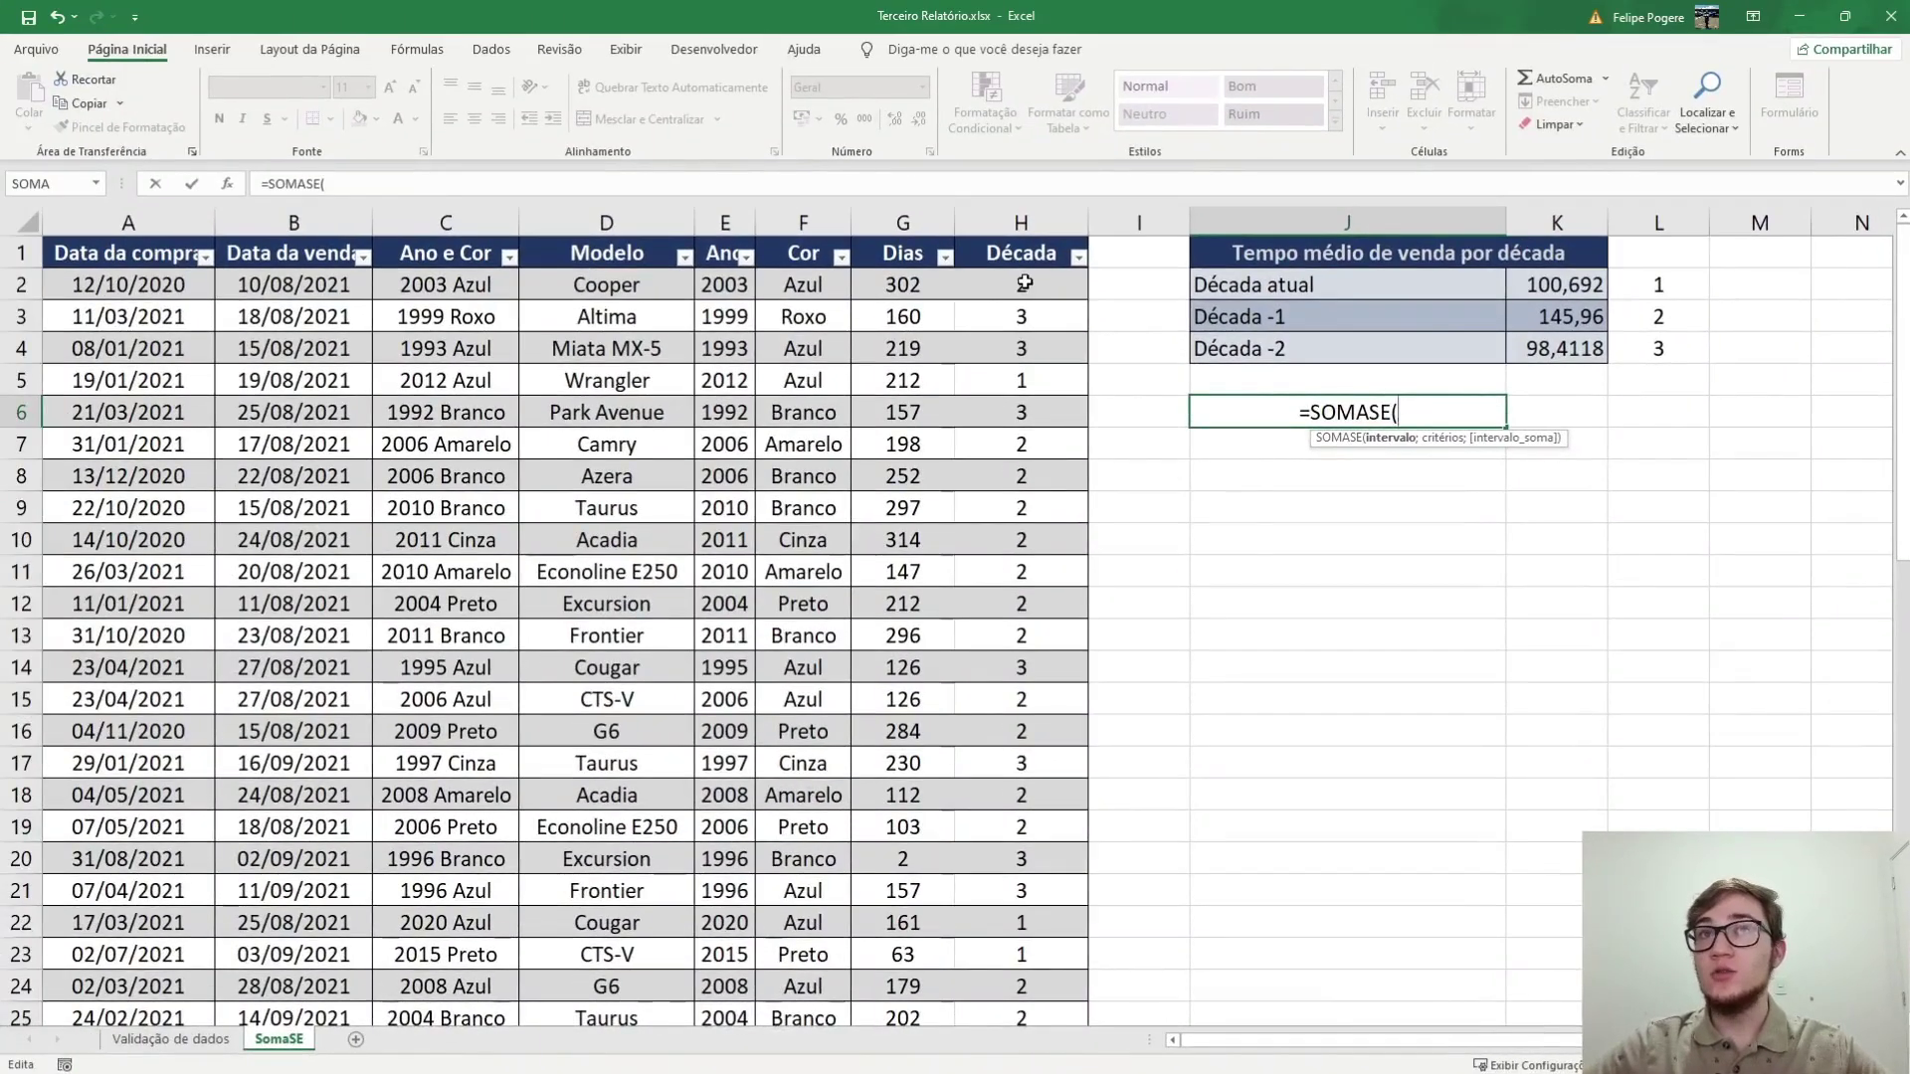
drag(1020, 286, 1025, 343)
key(ctrl+shift+Down)
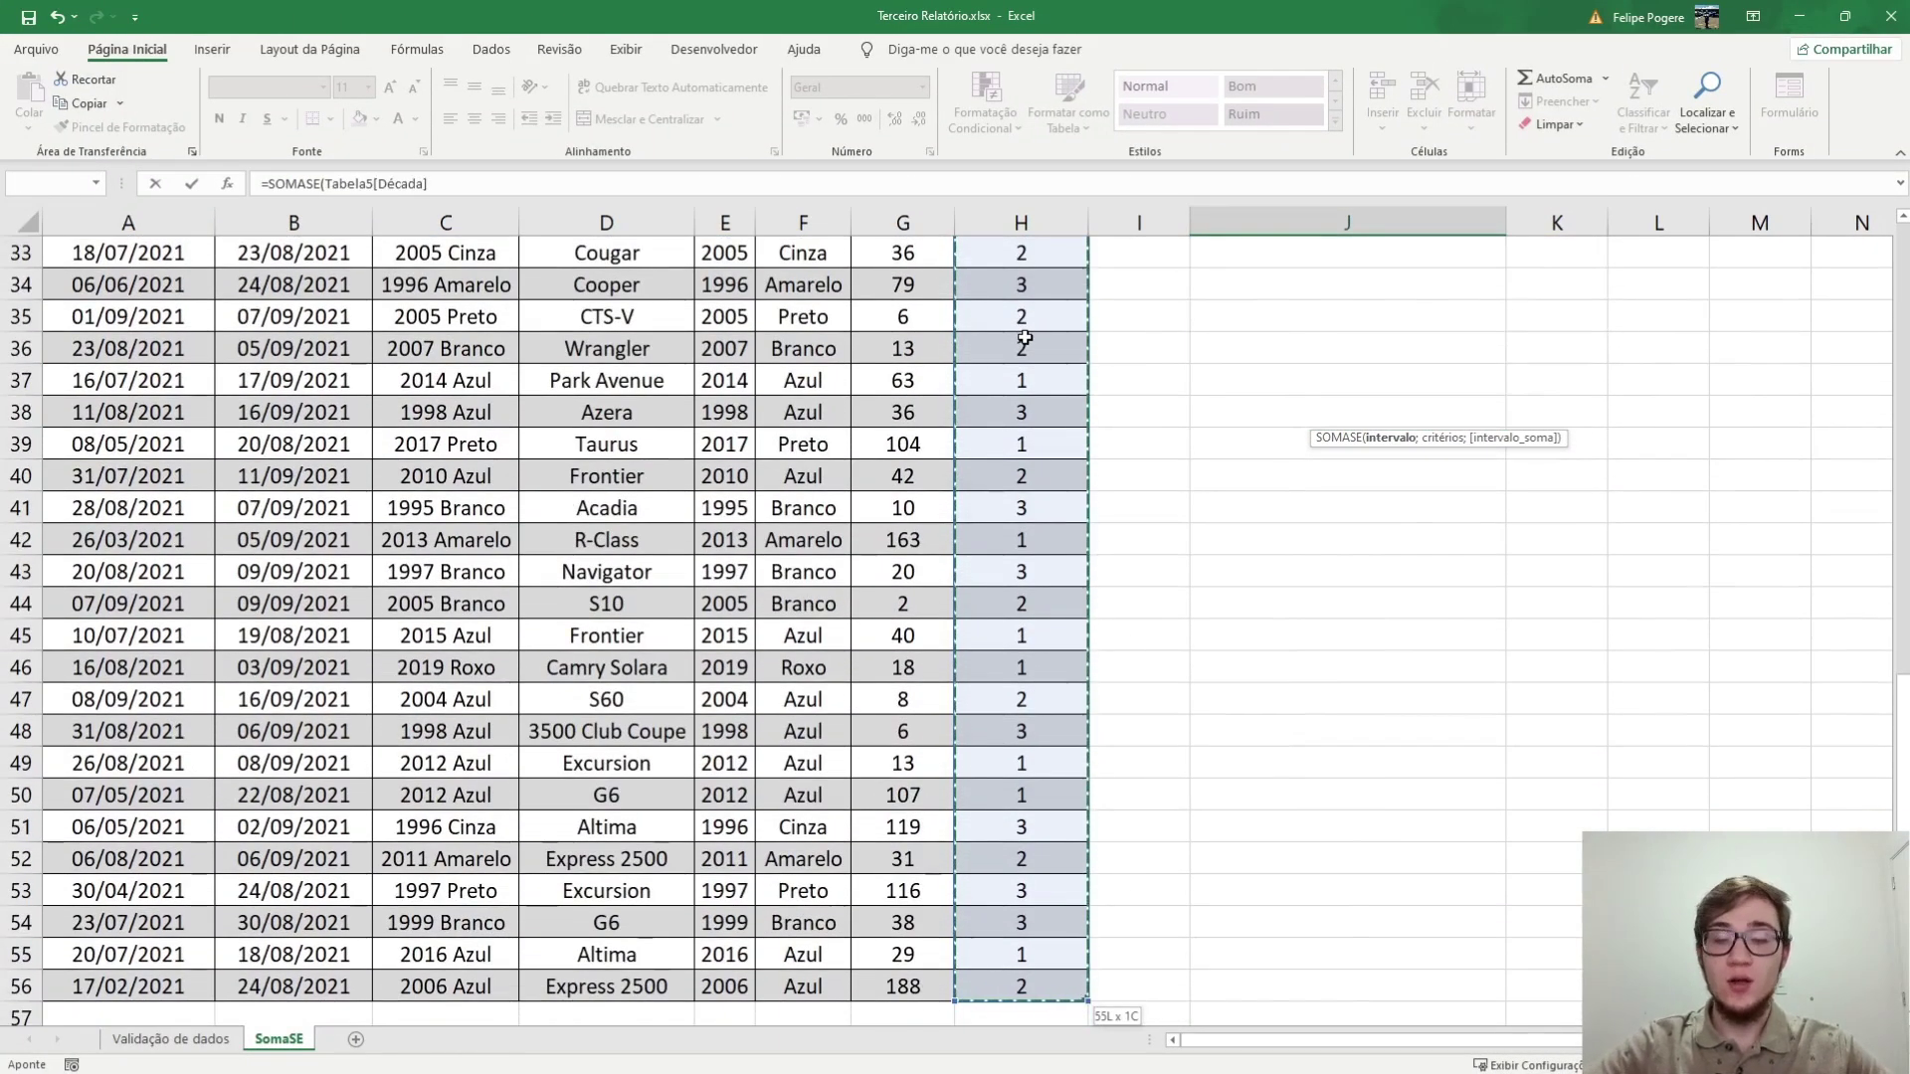
text(;1)
key(Return)
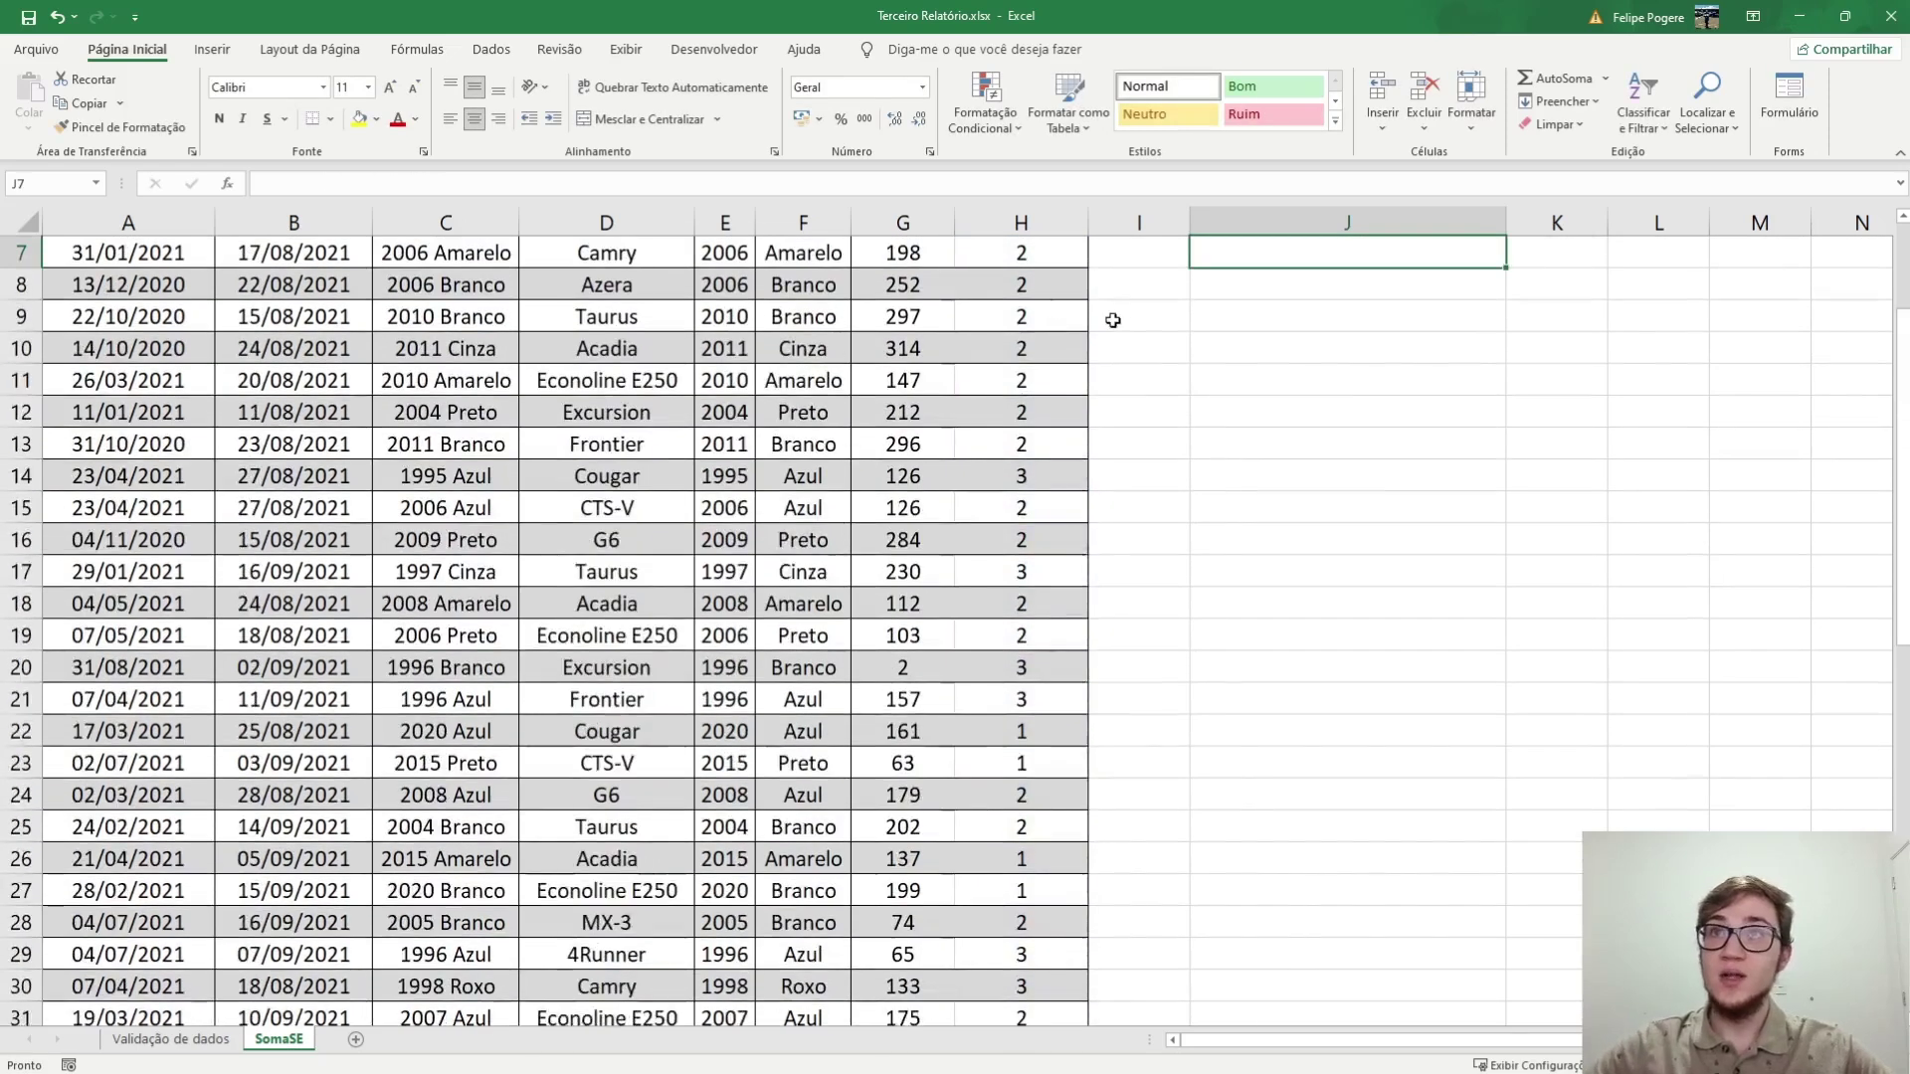
click(1349, 414)
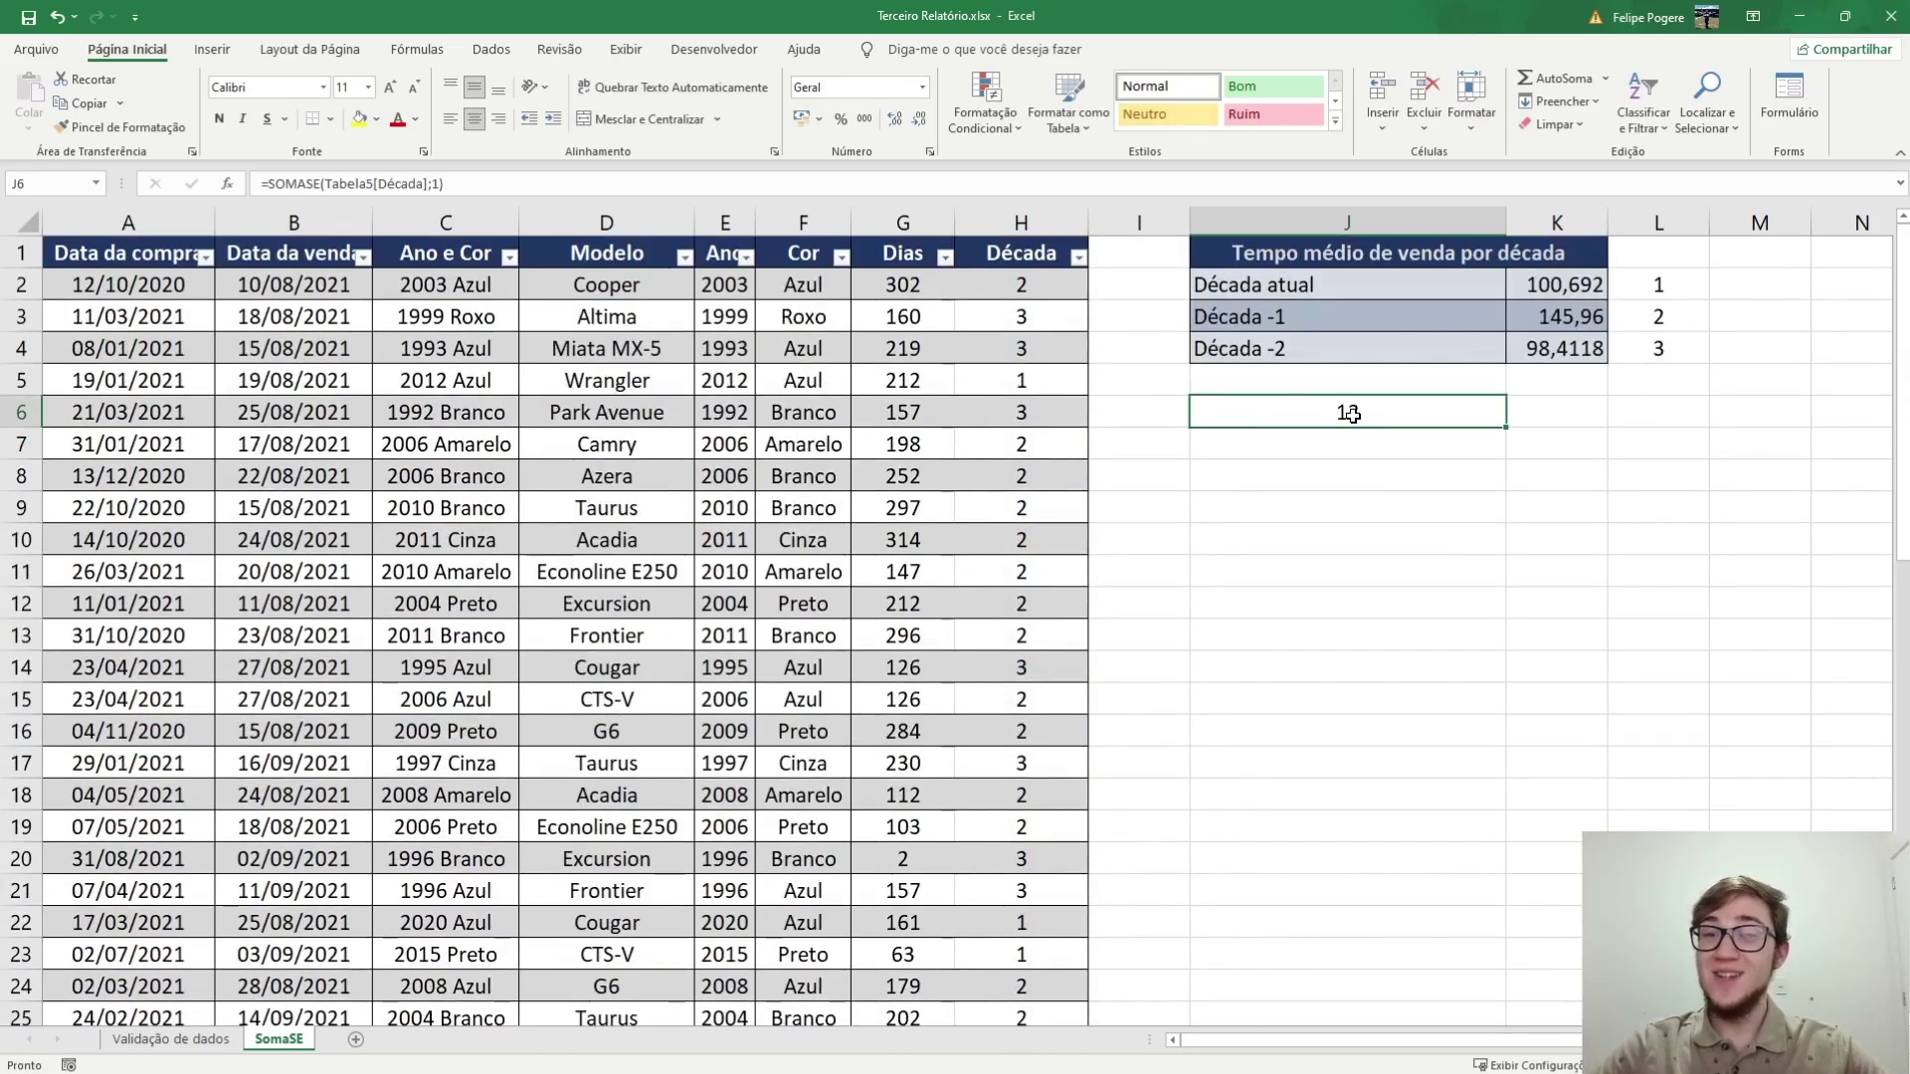
Filter the table by the Década column to examine the rows behind the J6 sum
click(1077, 257)
click(881, 493)
click(880, 510)
click(958, 677)
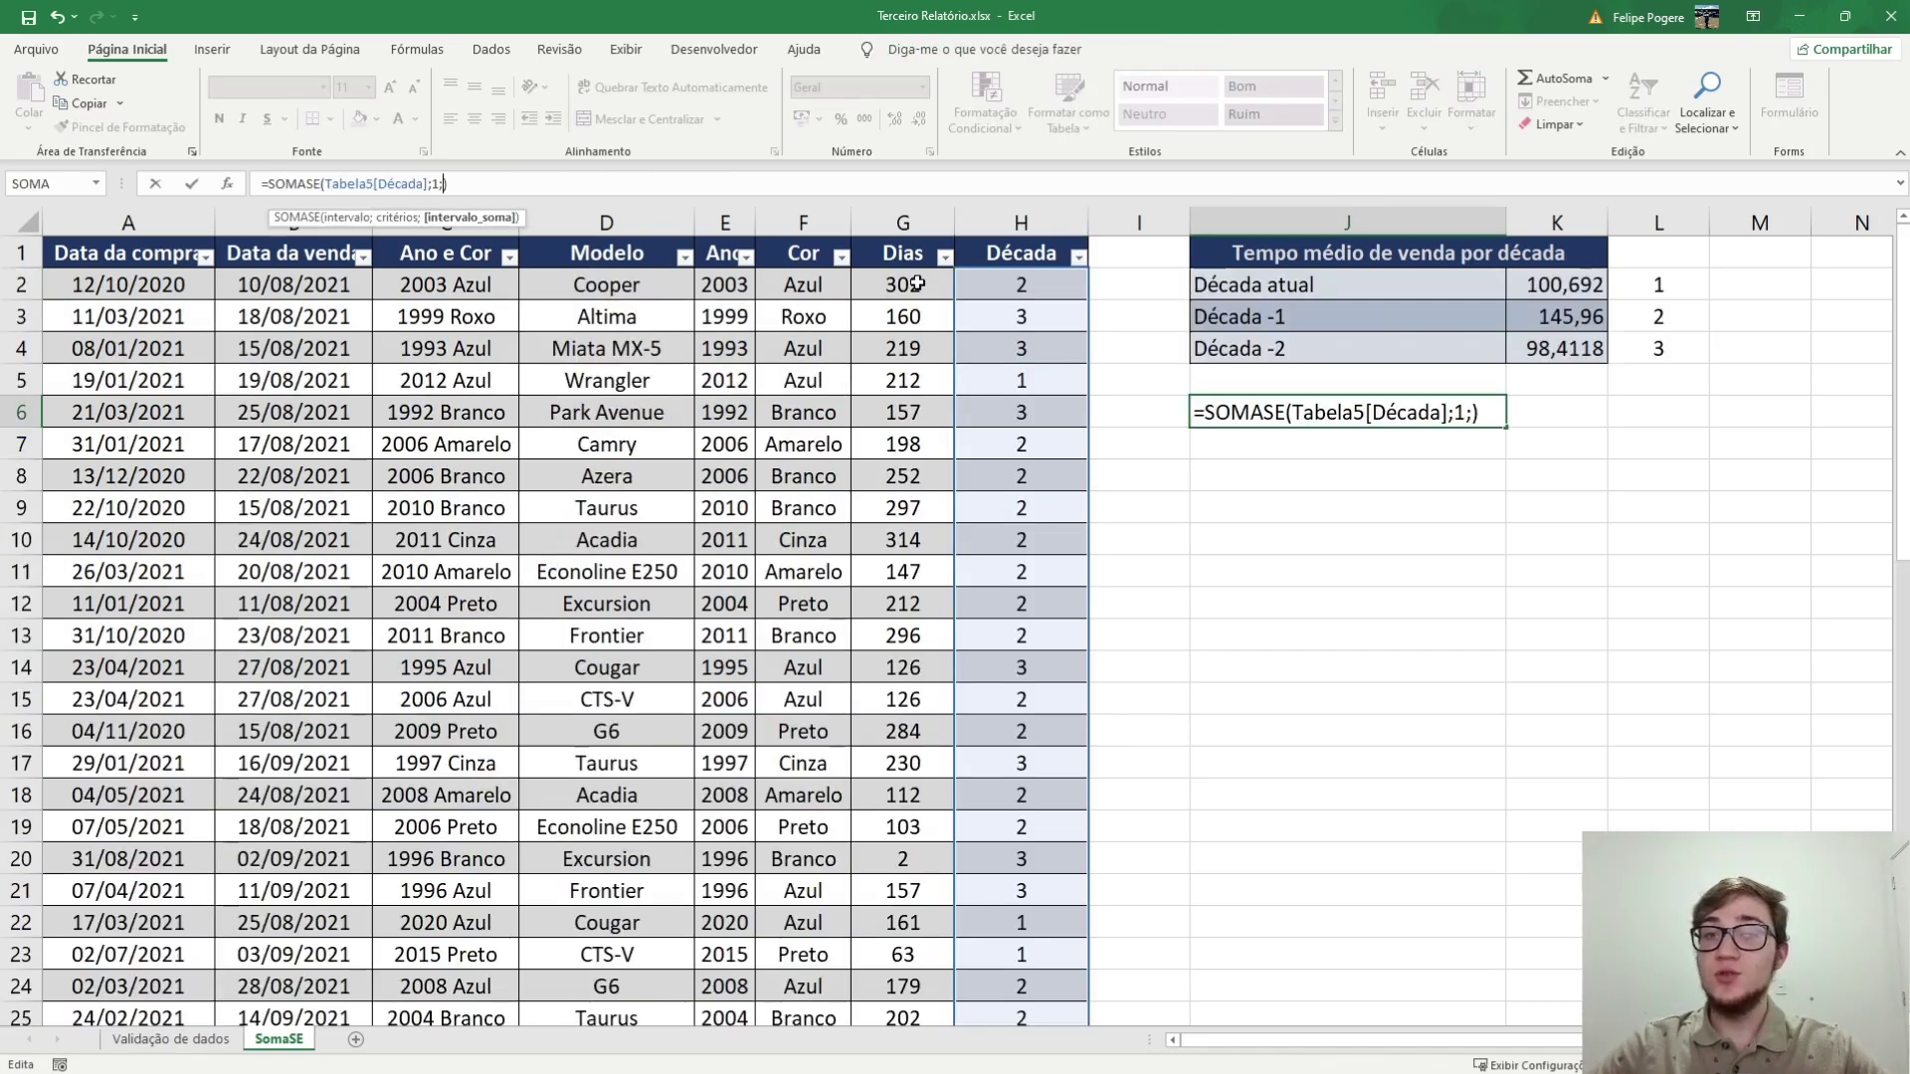
Add the table's Dias column as the sum range of the SOMASE formula in J6
click(901, 285)
key(ctrl+shift+Down)
click(594, 186)
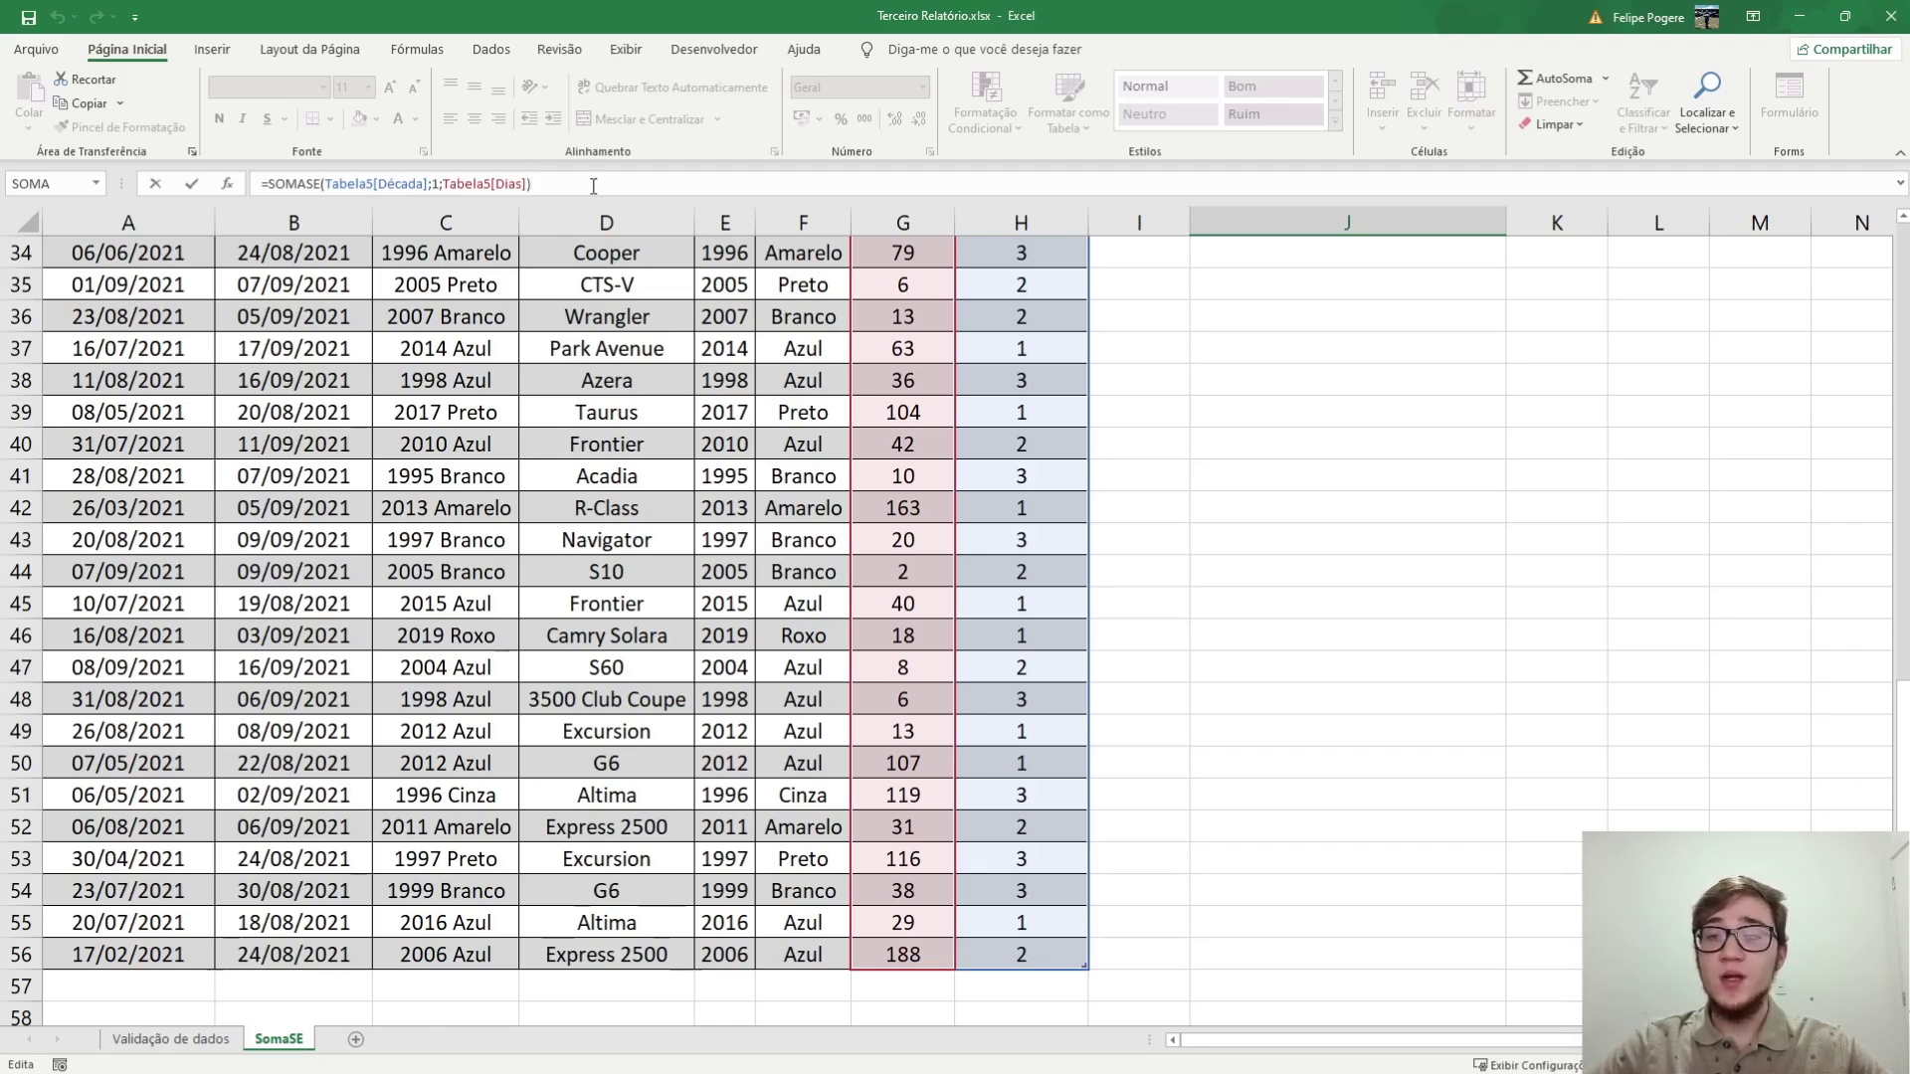
scroll(1183, 383, up, 11)
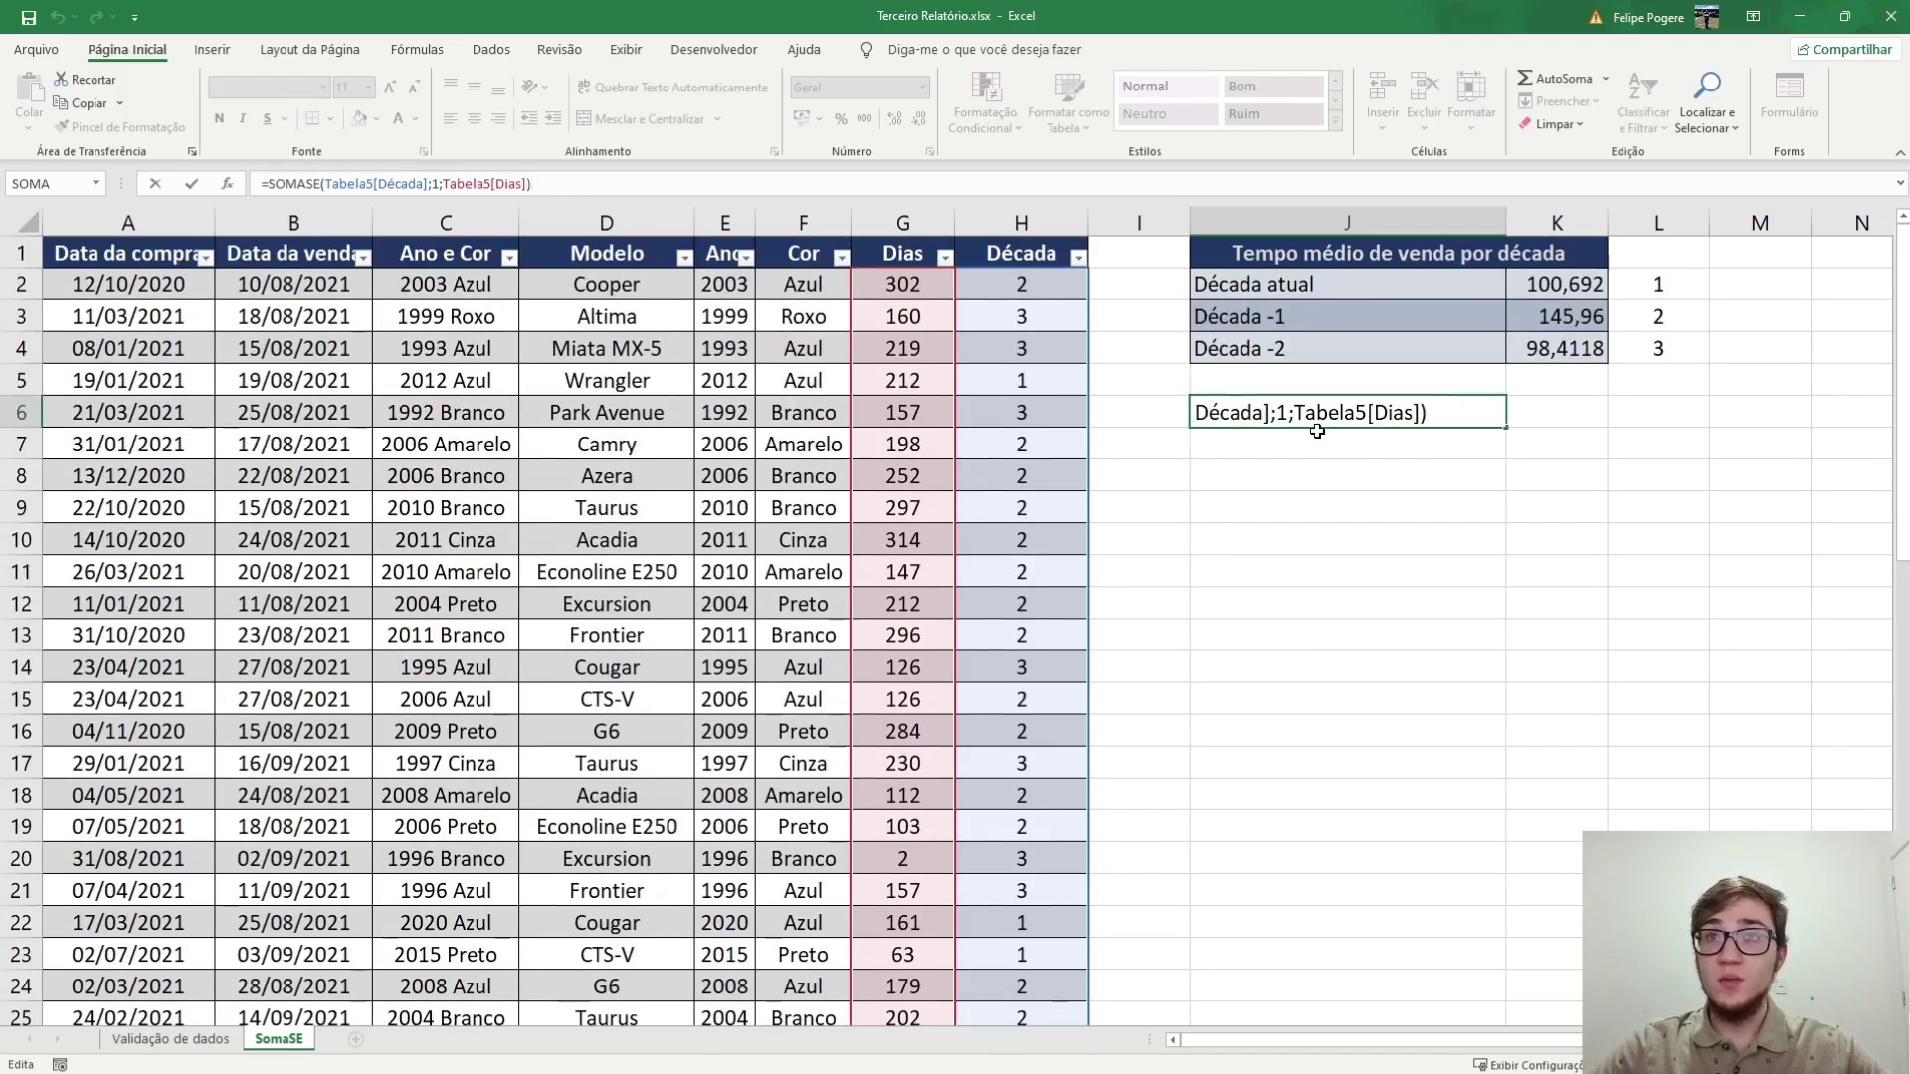
key(Return)
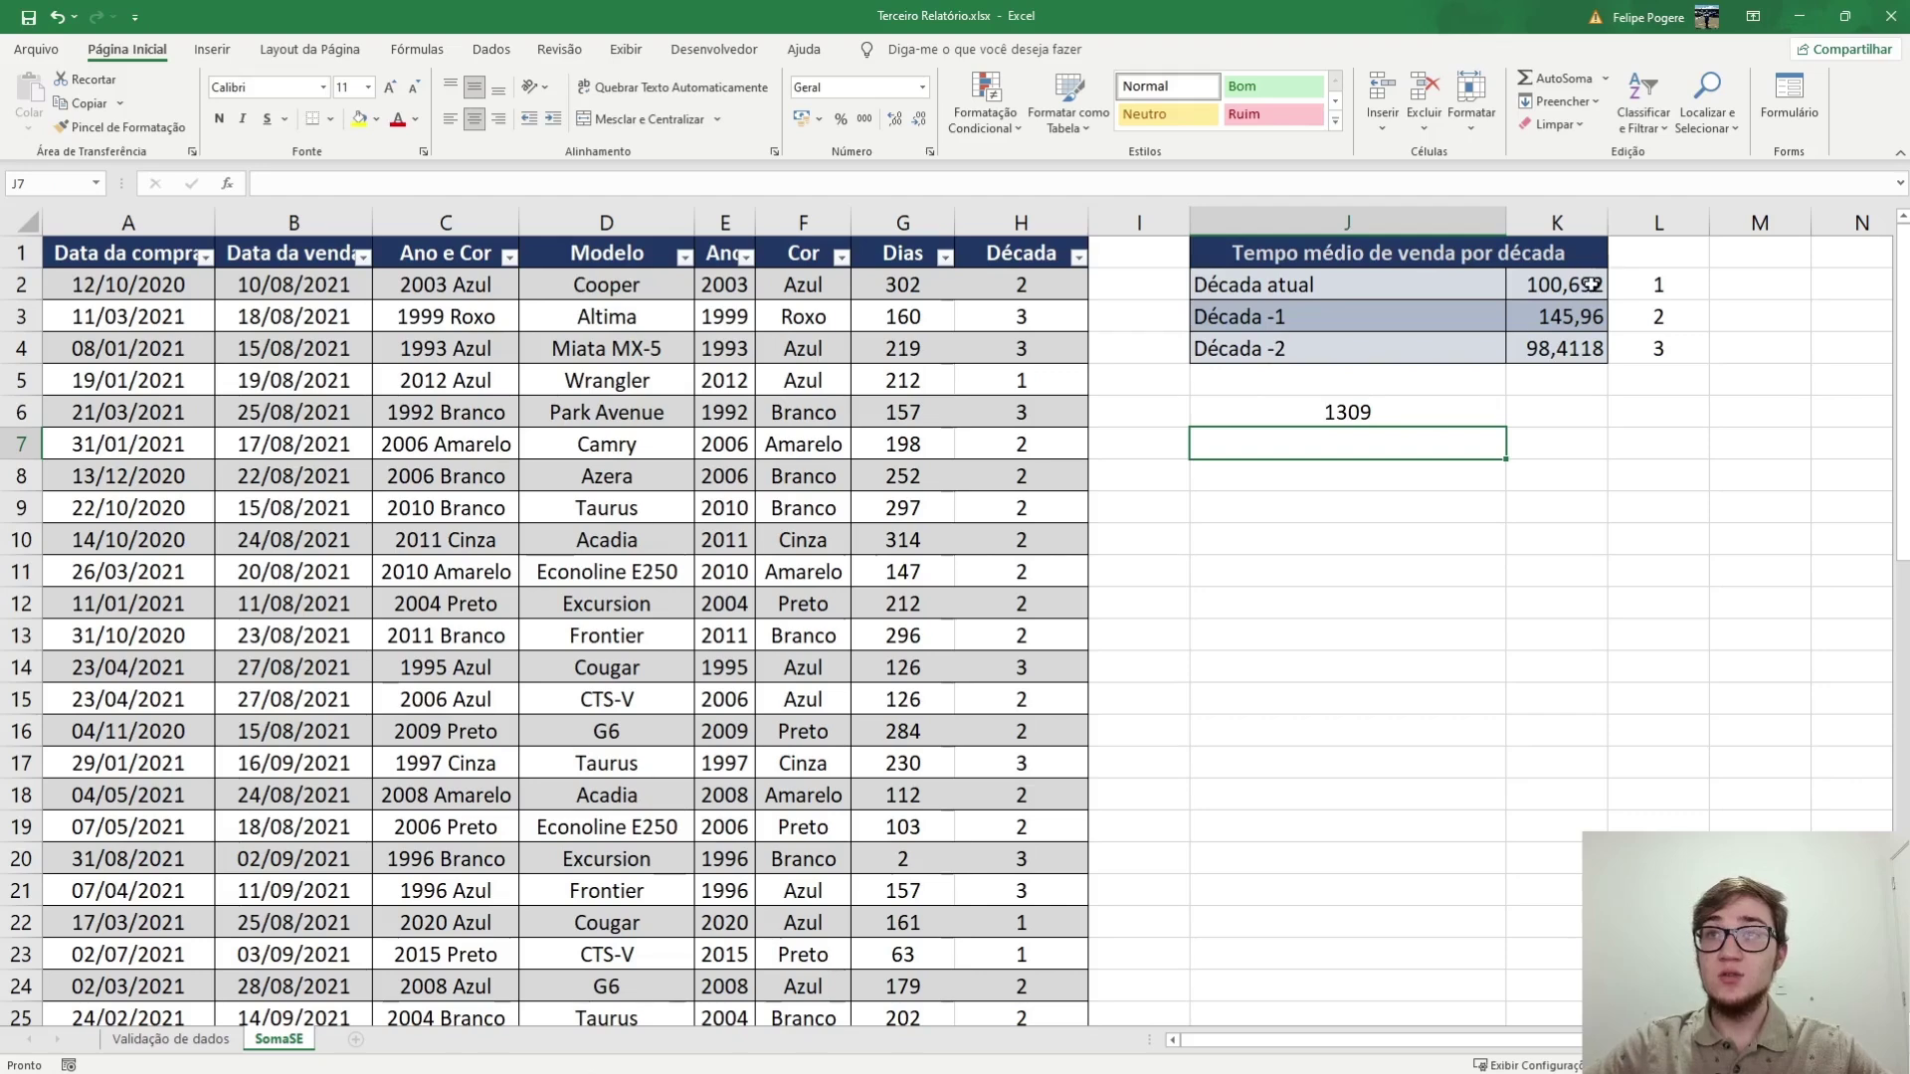
Begin a CONT.SE formula in J7, directly below the SOMASE demonstration
text(=CONT.SE()
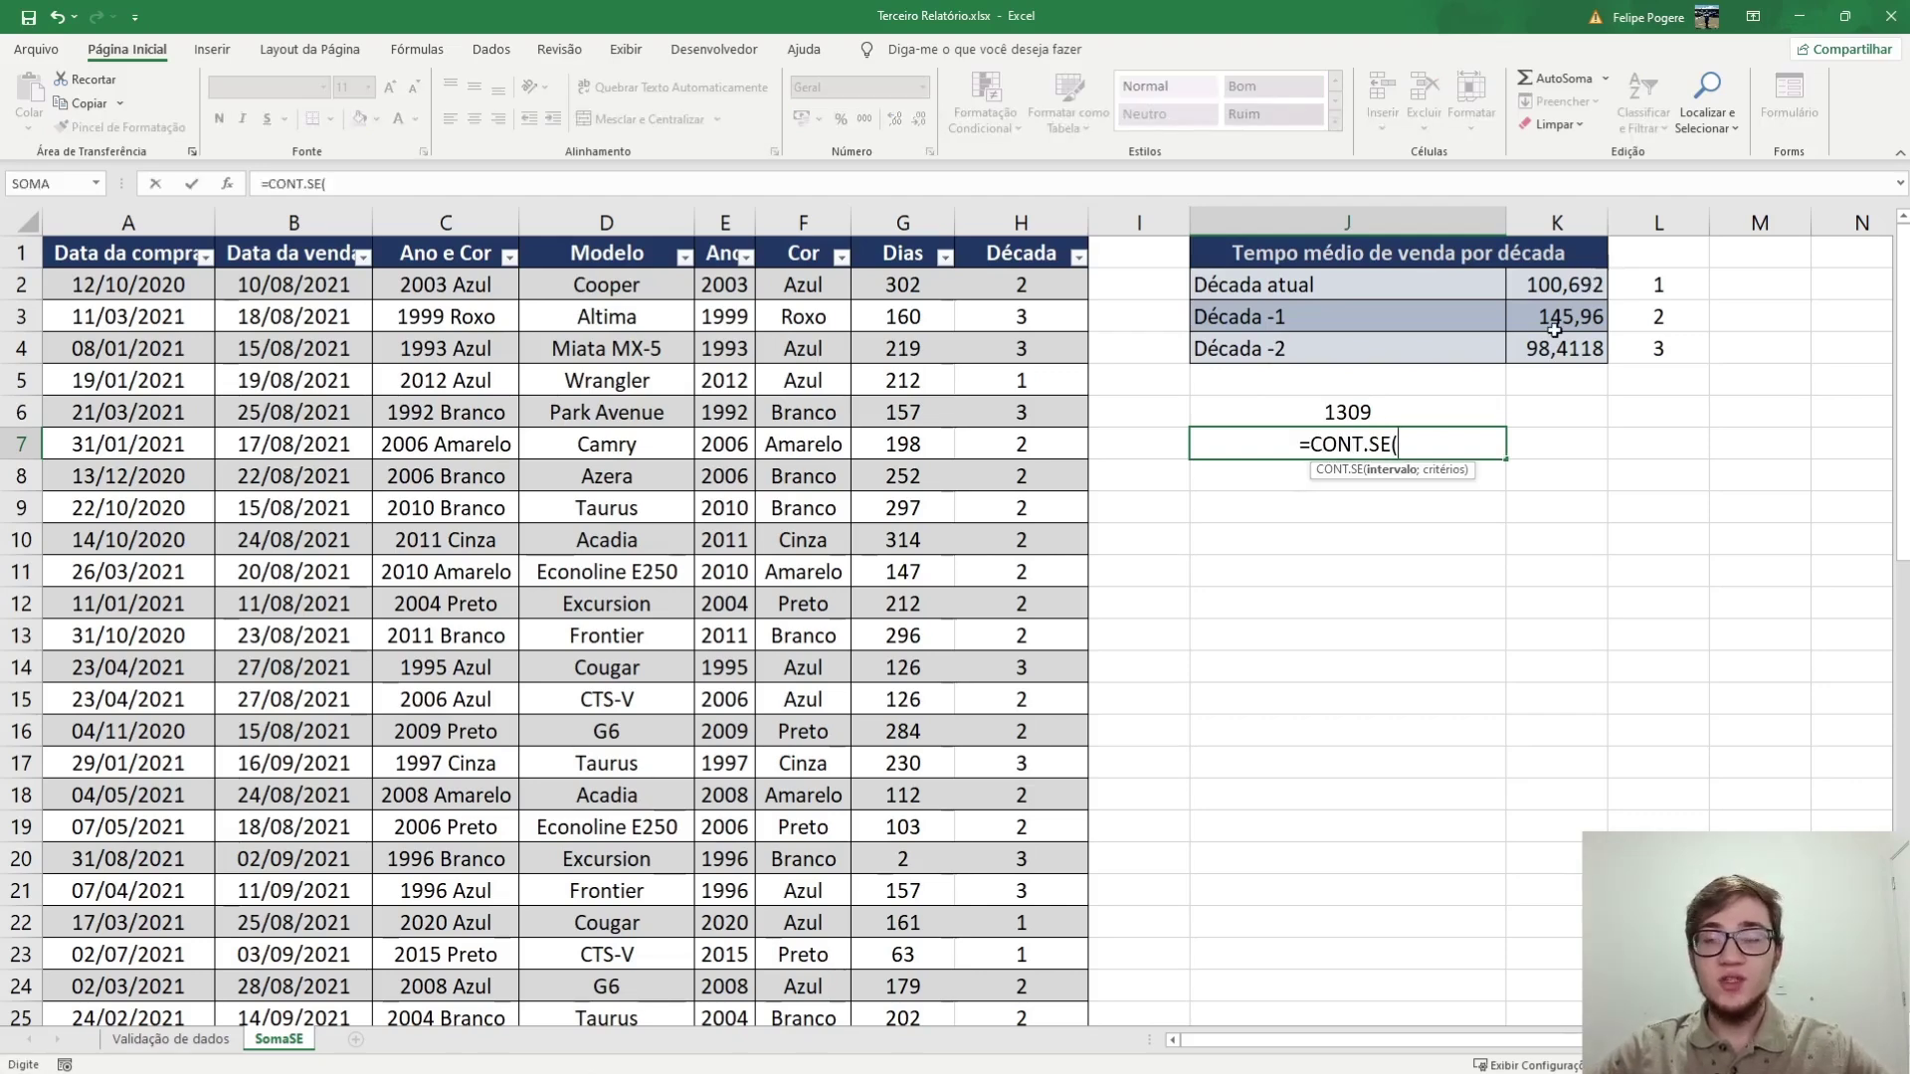